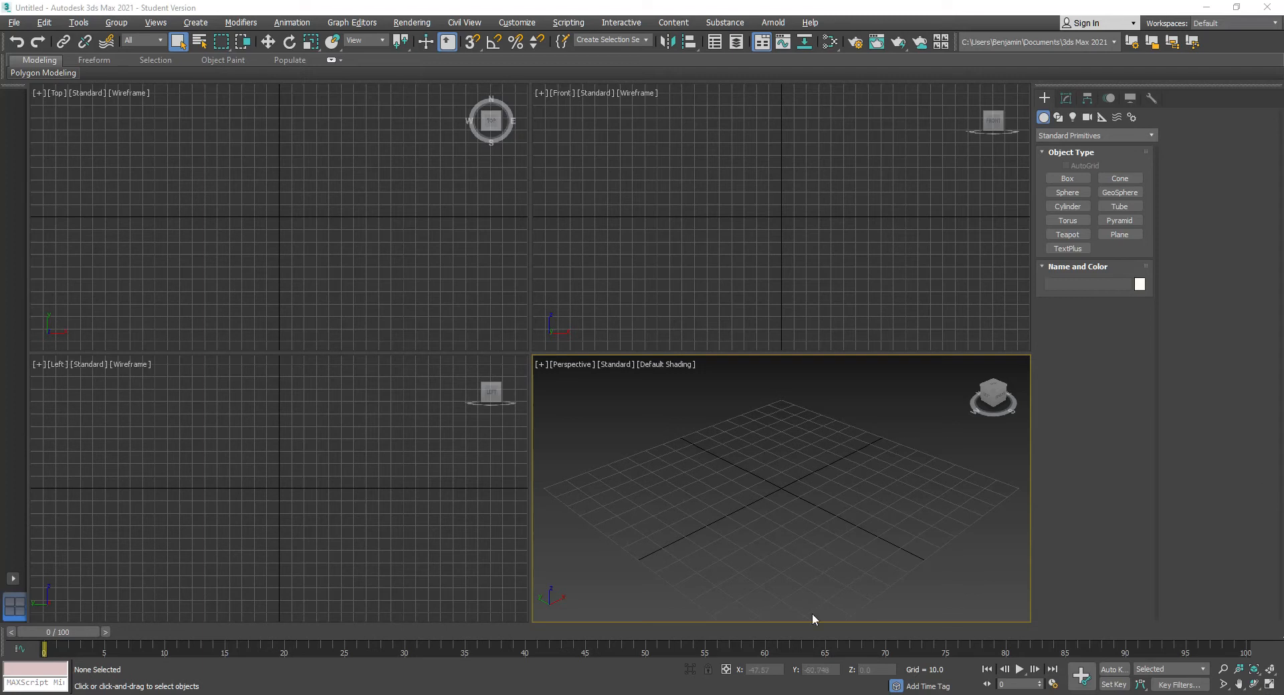
Step: Set the renderer to Scanline Renderer in the render setup
left_click(1062, 195)
left_click(414, 23)
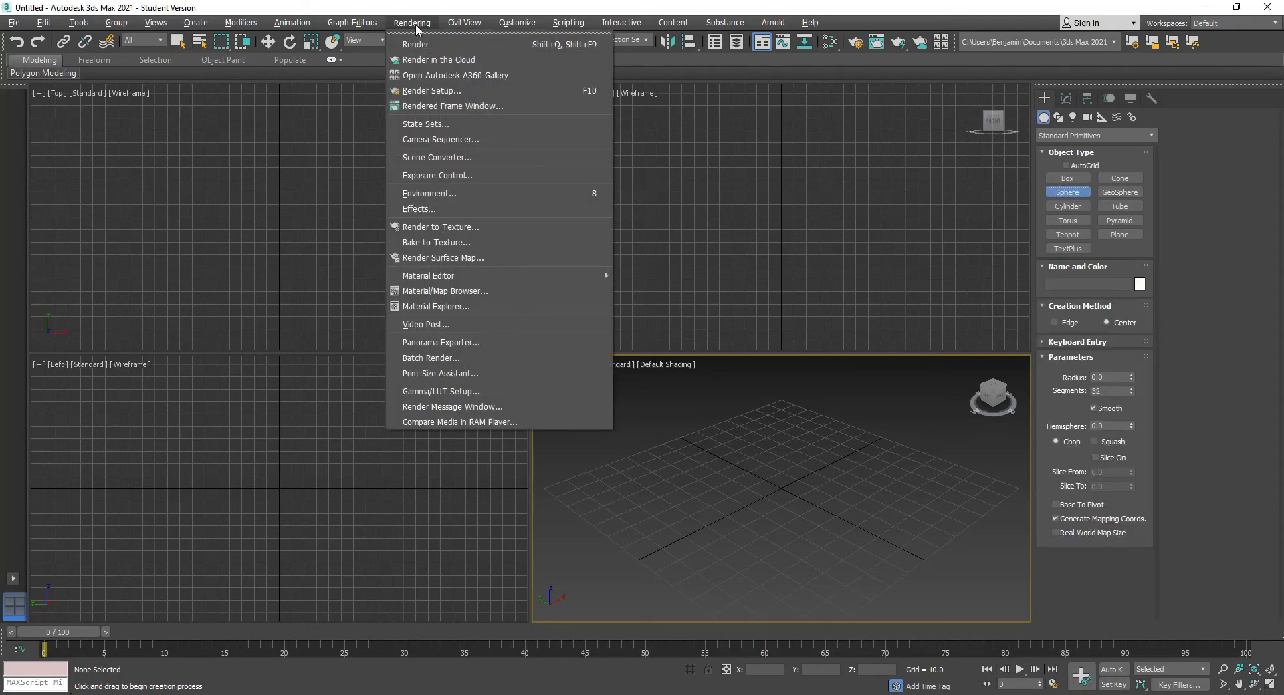
left_click(417, 92)
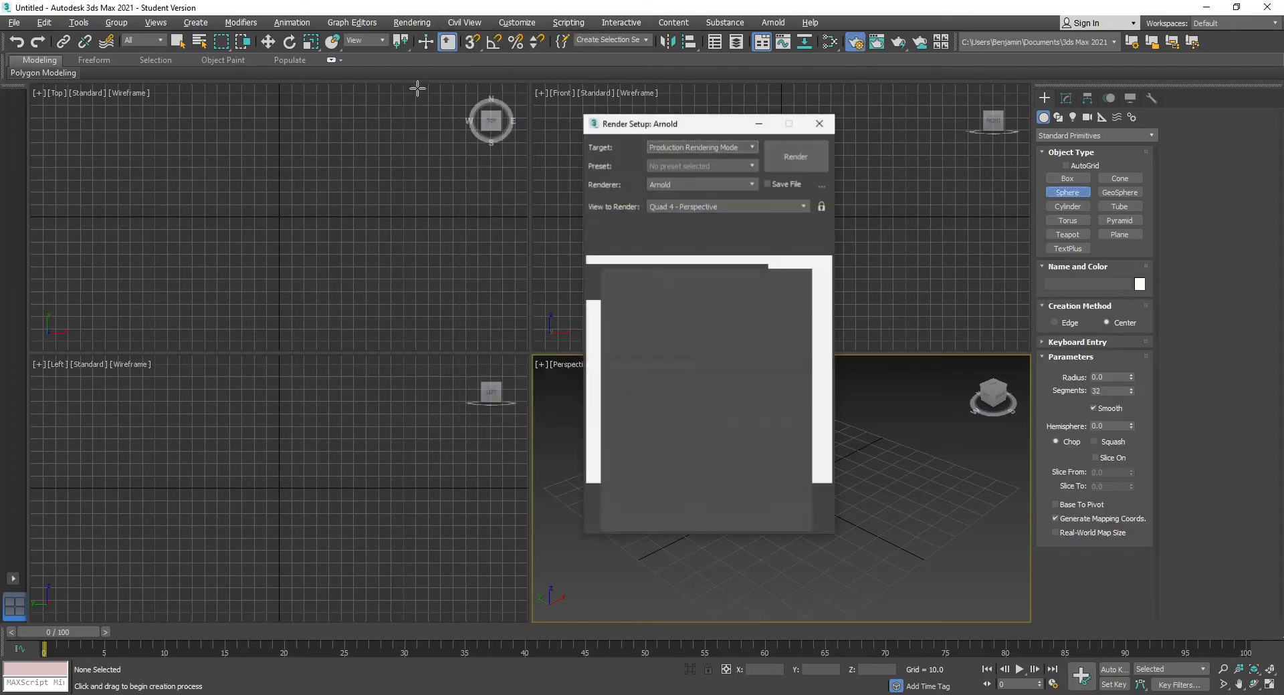
left_click(678, 183)
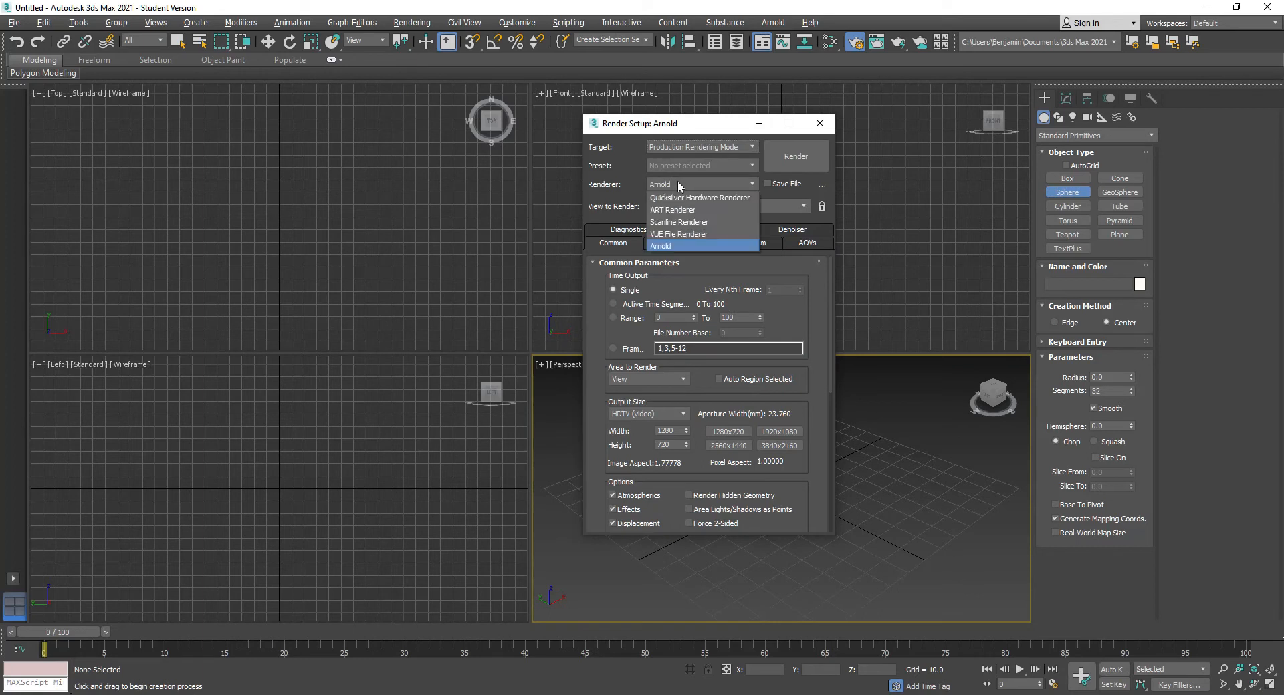
left_click(664, 222)
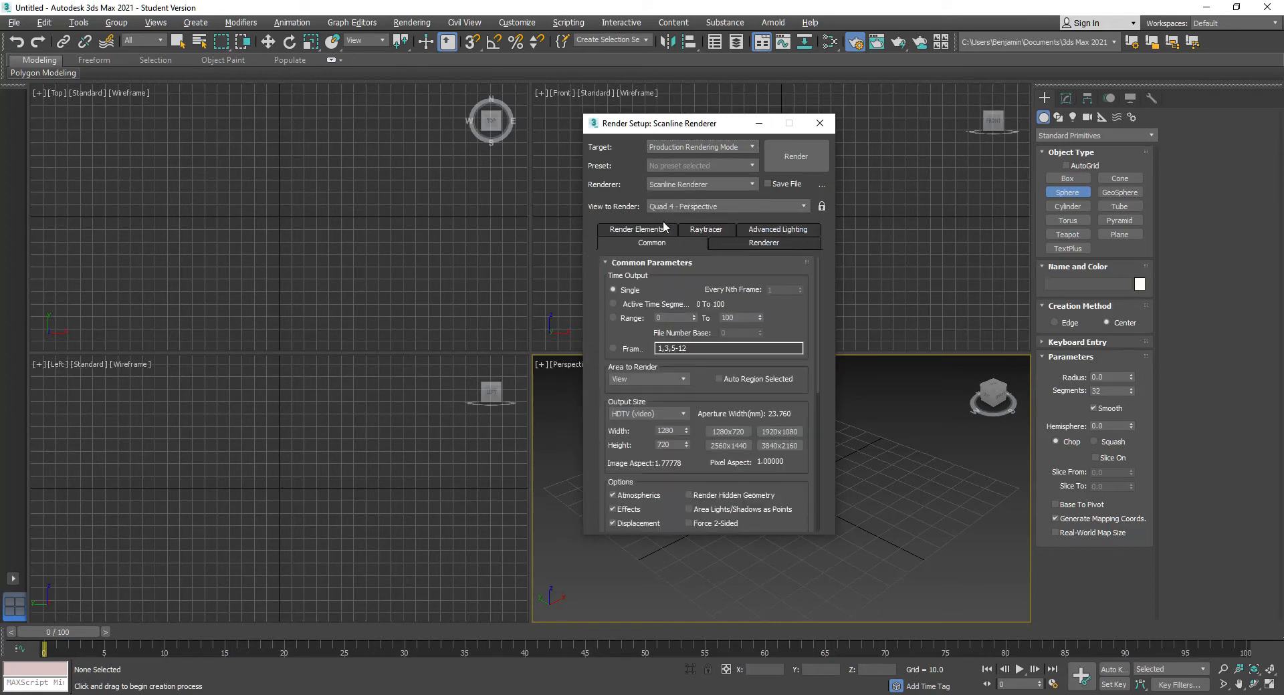
left_click(819, 127)
Step: Set the system unit scale to 1 unit = 1.0 centimeters and accept the units setup
left_click(517, 22)
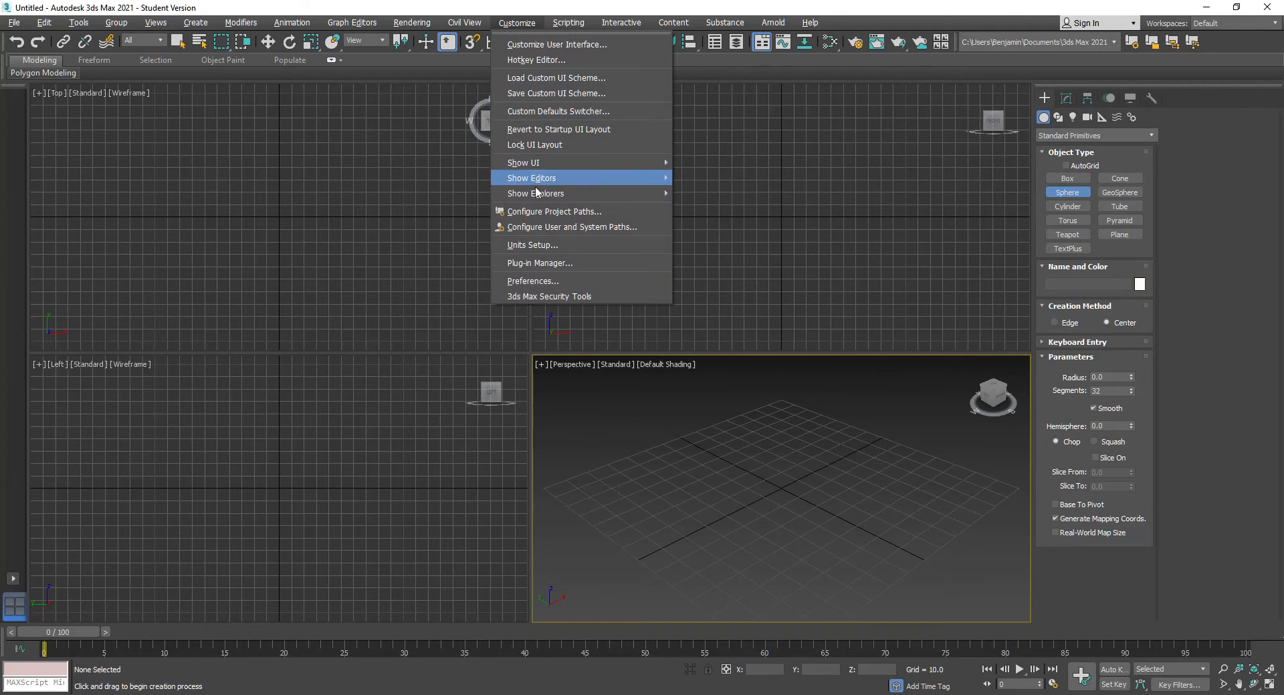
left_click(533, 244)
left_click(581, 246)
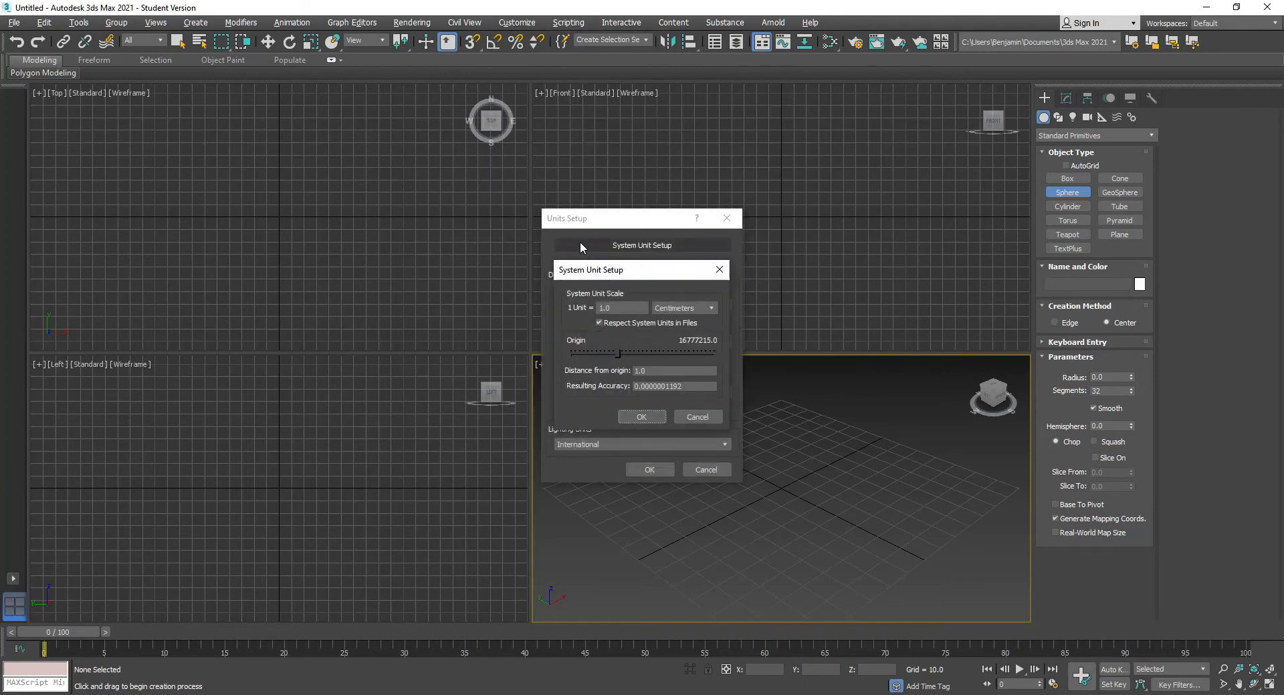
left_click(642, 417)
left_click(648, 469)
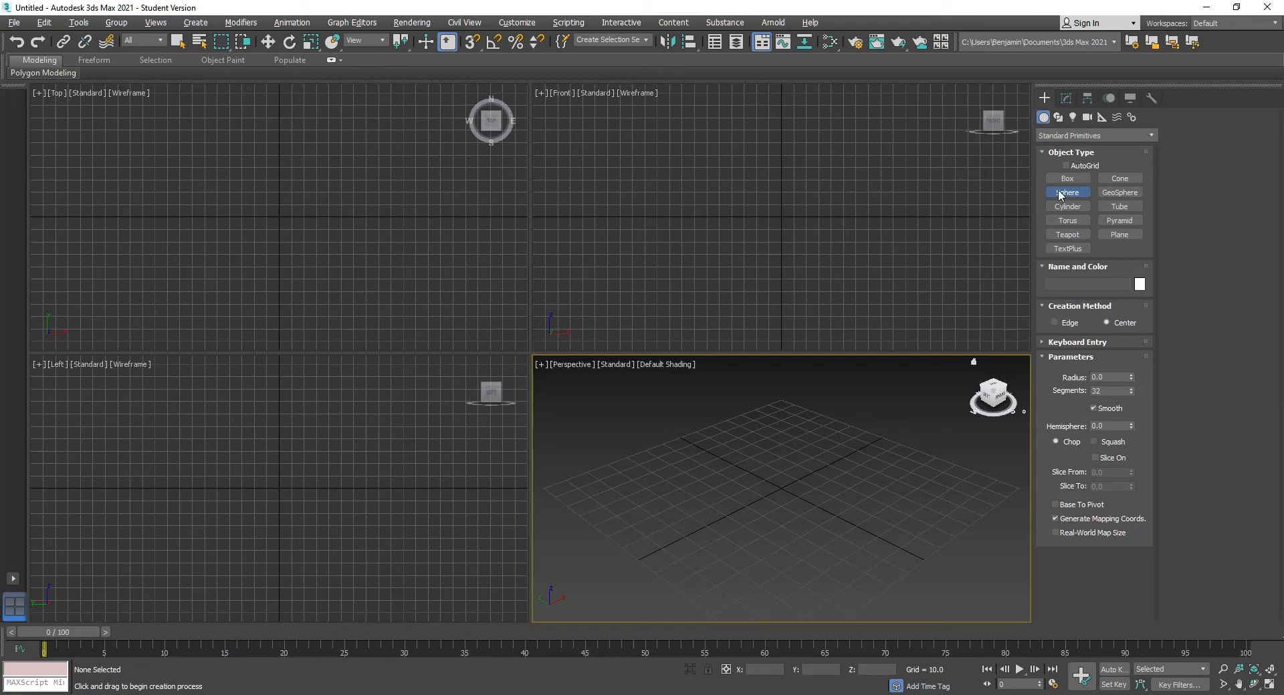
Step: Create a sphere with a radius of 100 at the origin using exact entry values
left_click(1100, 342)
left_click(1102, 409)
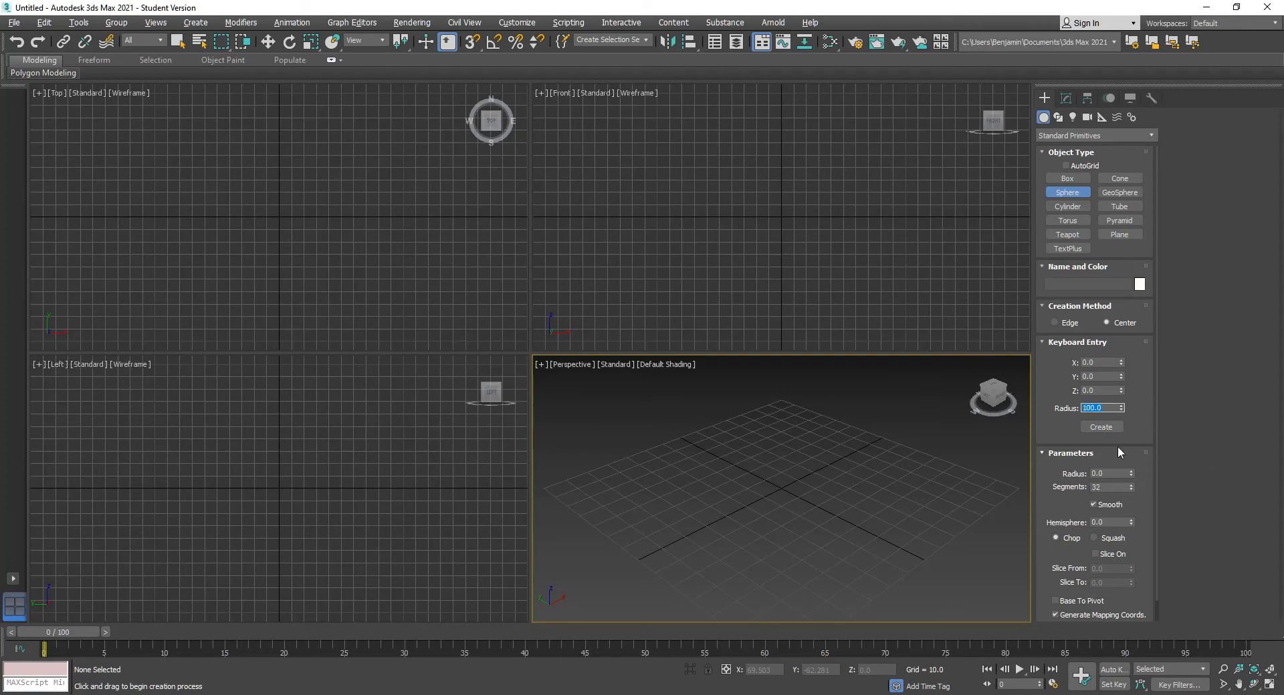
left_click(1105, 428)
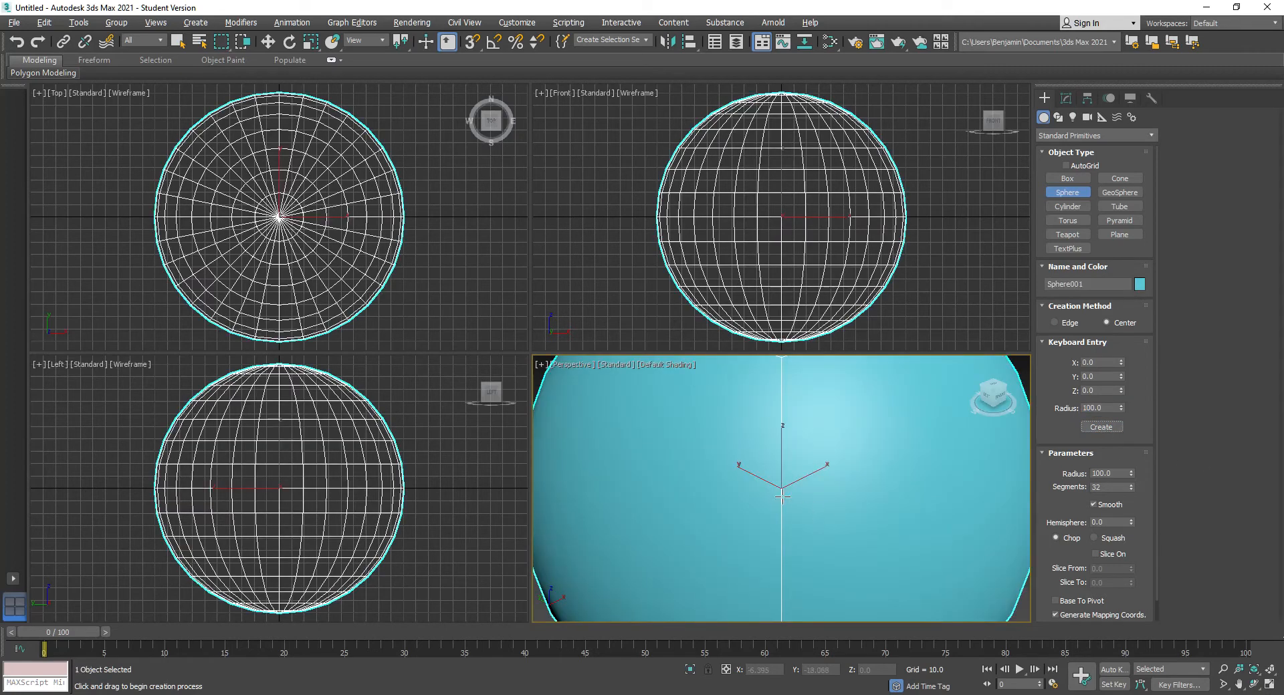
right_click(845, 430)
Step: Draw a cylinder about 14.5 in radius and 97.8 high beside the sphere, and display edged faces in the perspective view
key("z")
key("ctrl+r")
left_click_drag(793, 480, 742, 481)
right_click(742, 481)
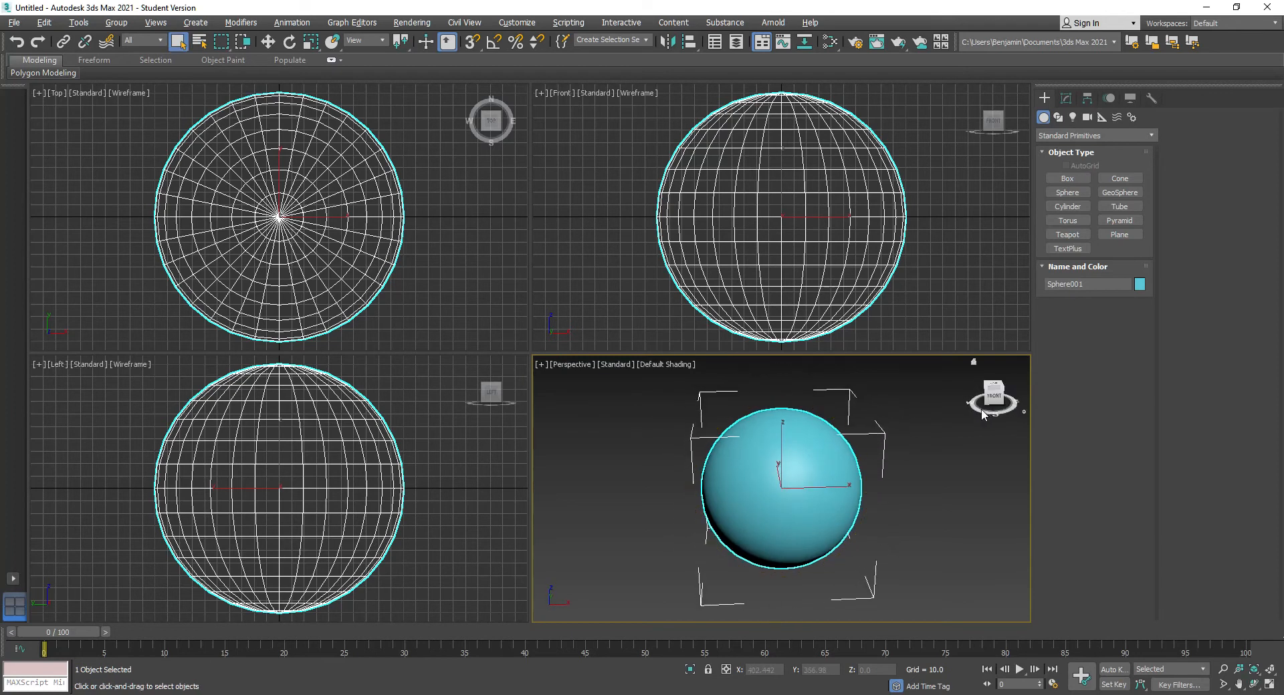
left_click(1056, 209)
left_click_drag(669, 513, 680, 515)
left_click(667, 461)
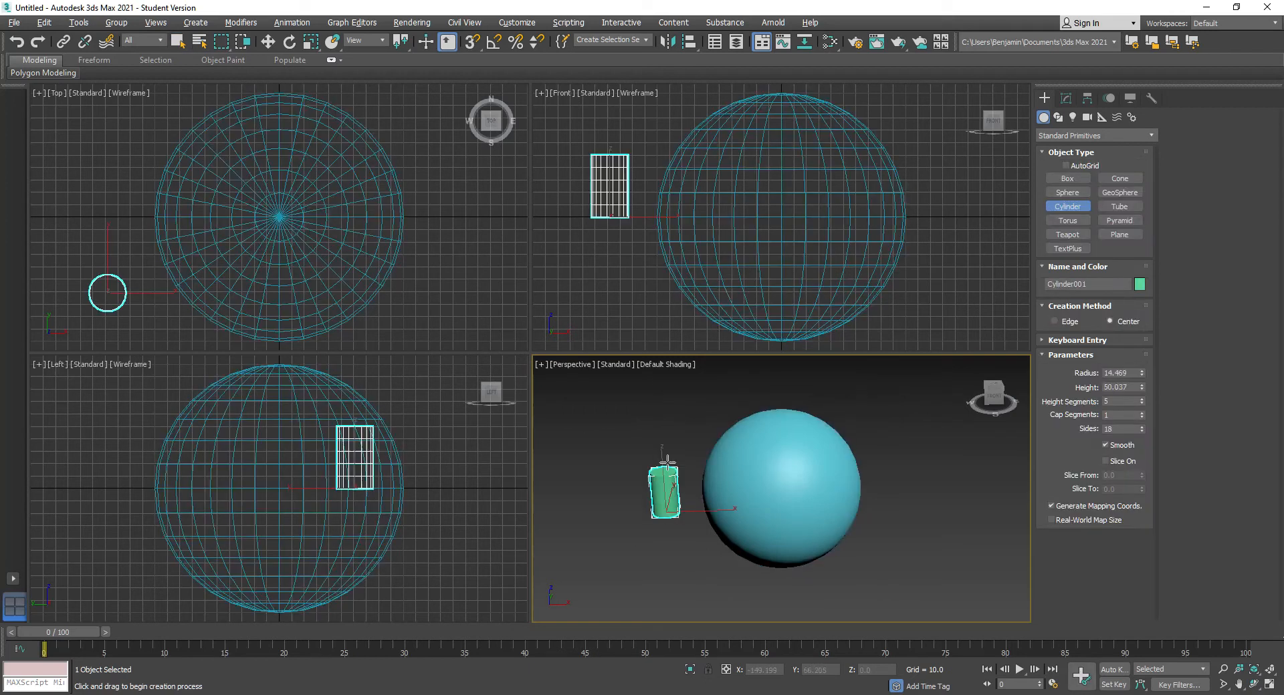
left_click(668, 419)
right_click(667, 419)
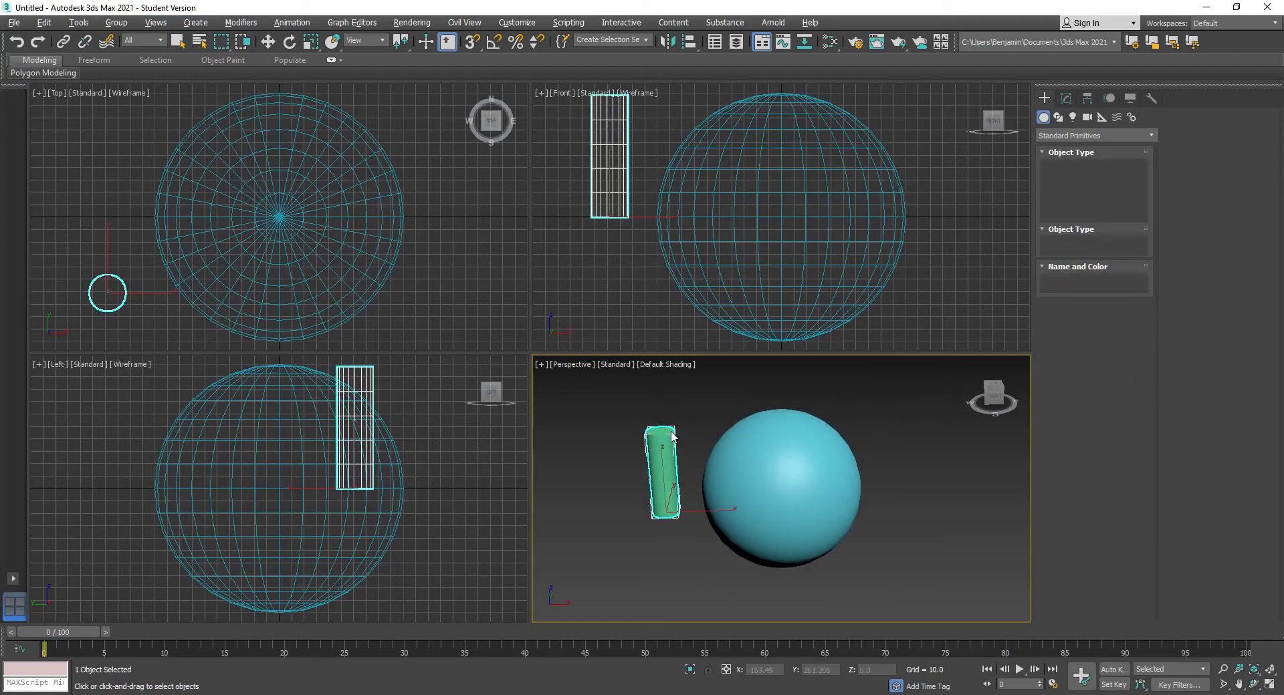
left_click(665, 364)
left_click(703, 517)
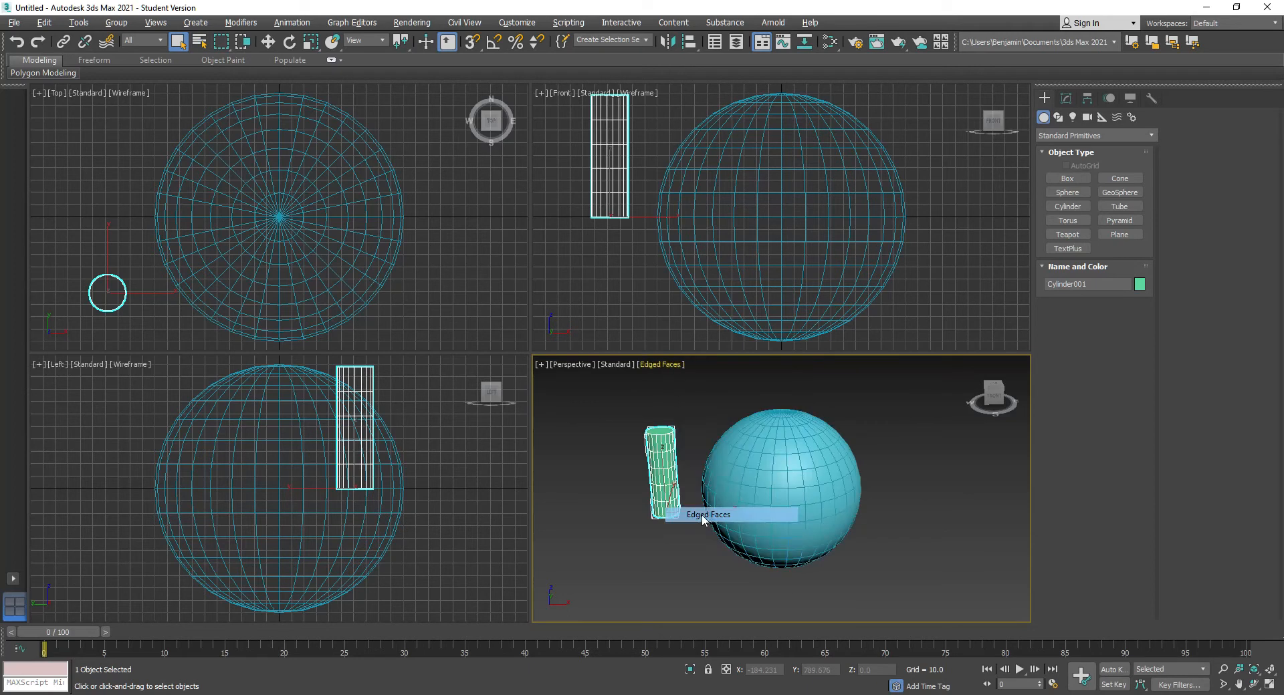
Step: Move the cylinder in the front view so its base meets the sphere's upper side
left_click(603, 161)
right_click(610, 166)
left_click(628, 177)
left_click_drag(630, 202, 692, 136)
Step: Rotate the cylinder about 56 degrees in the front view so it slants up and away from the sphere
right_click(691, 141)
left_click(710, 159)
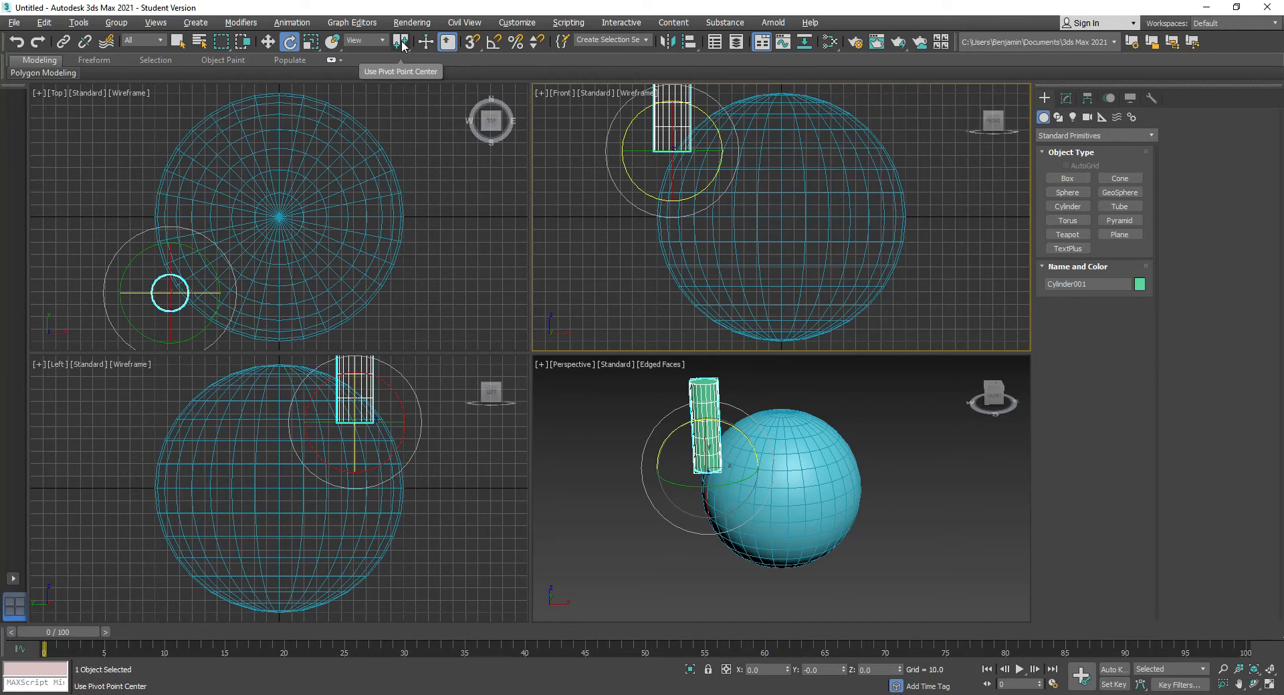
left_click_drag(627, 166, 613, 254)
Step: Thin the cylinder to a radius of about 4.3 and set its sides to 6
middle_click_drag(623, 249, 645, 298)
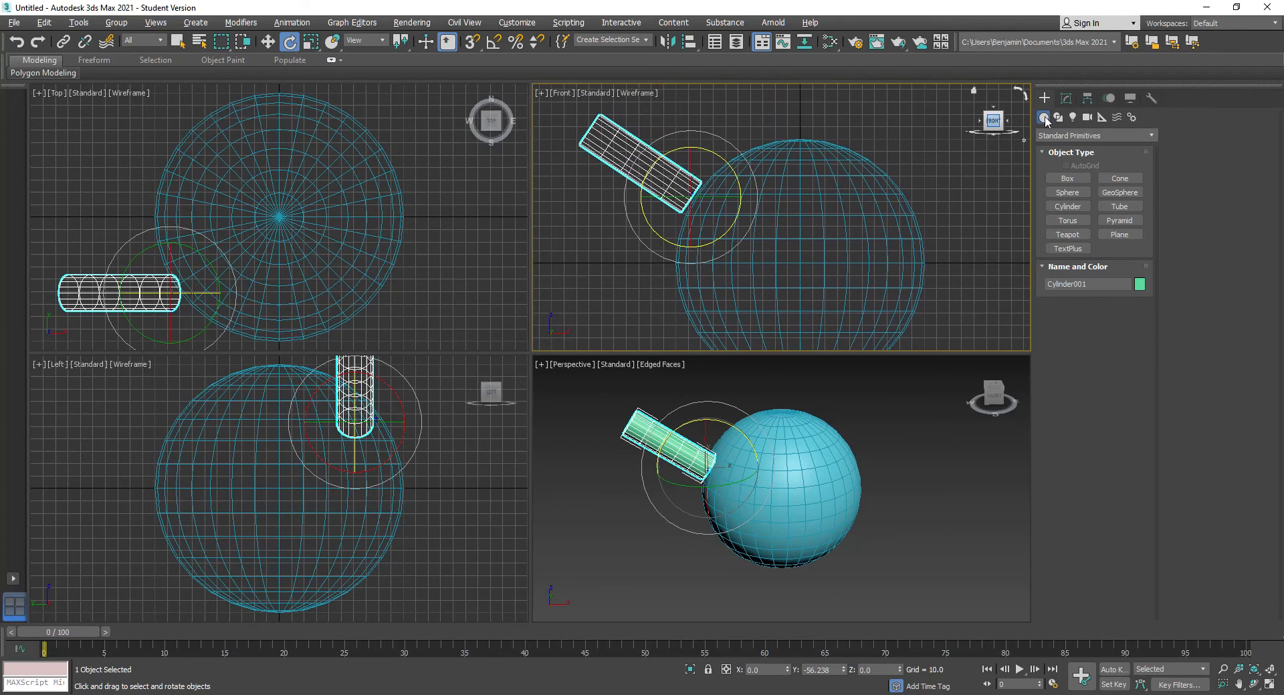
left_click(1073, 99)
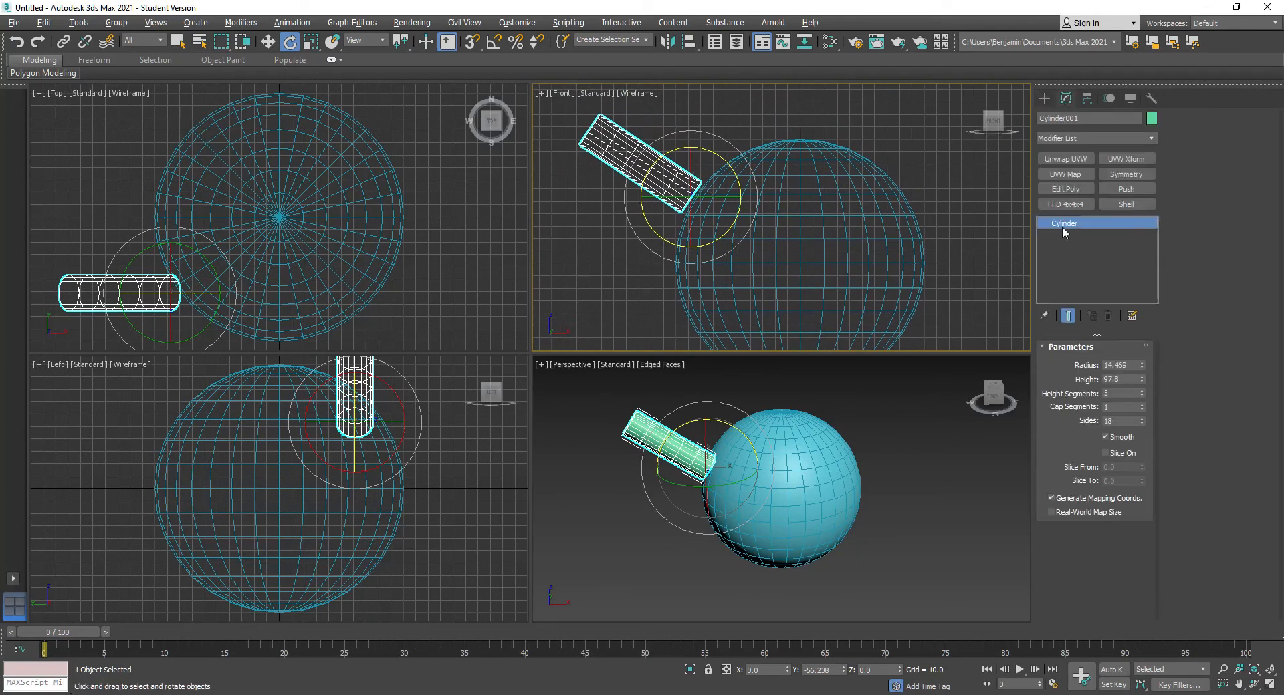
left_click_drag(1141, 371, 1141, 431)
scroll(664, 471, "up", 5)
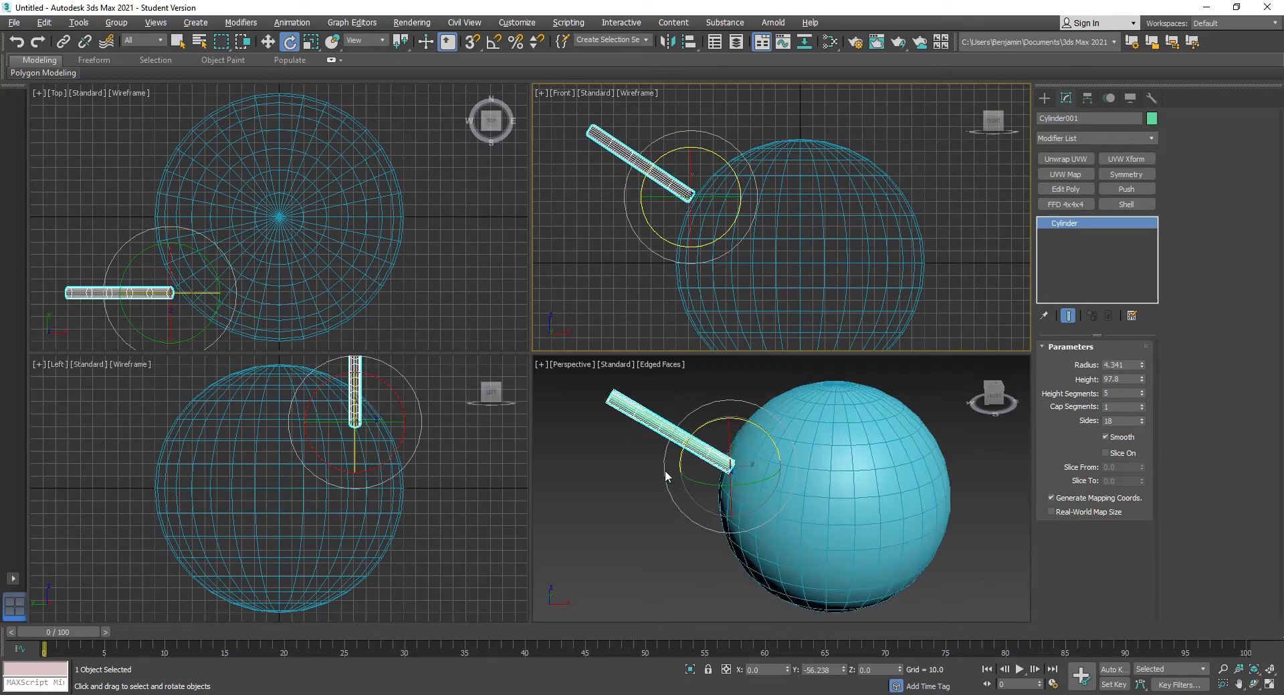
middle_click_drag(679, 430, 687, 480)
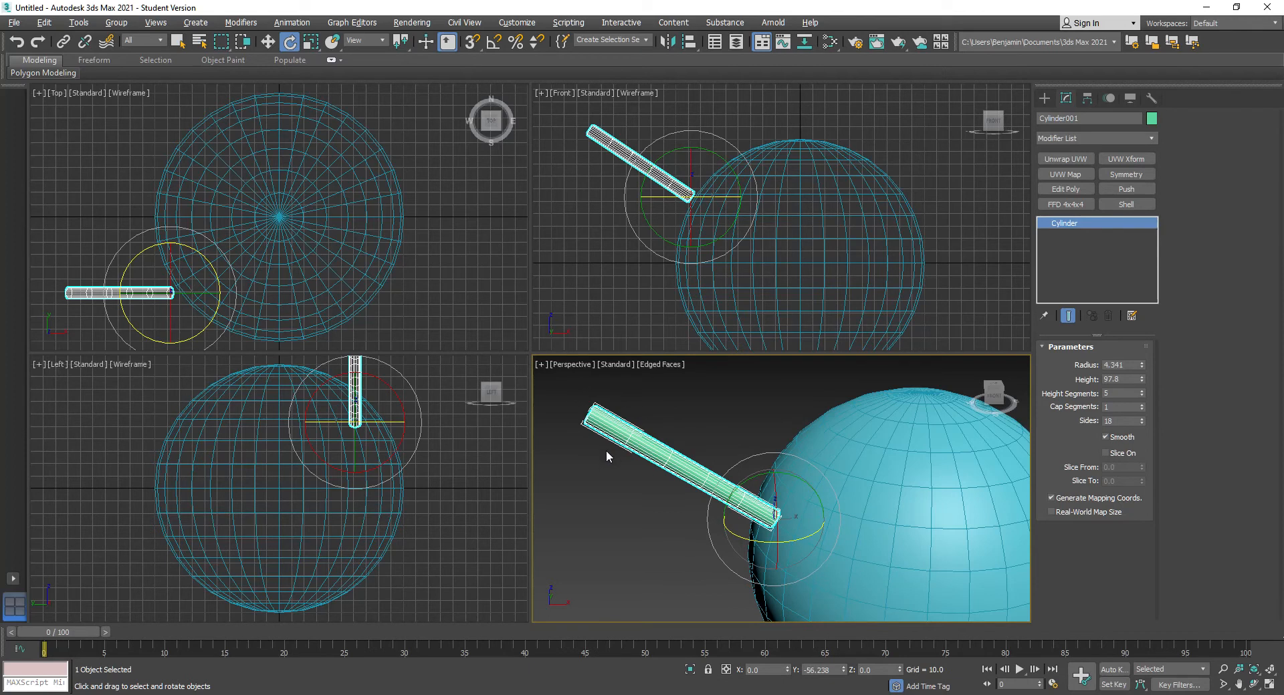
double_click(1120, 421)
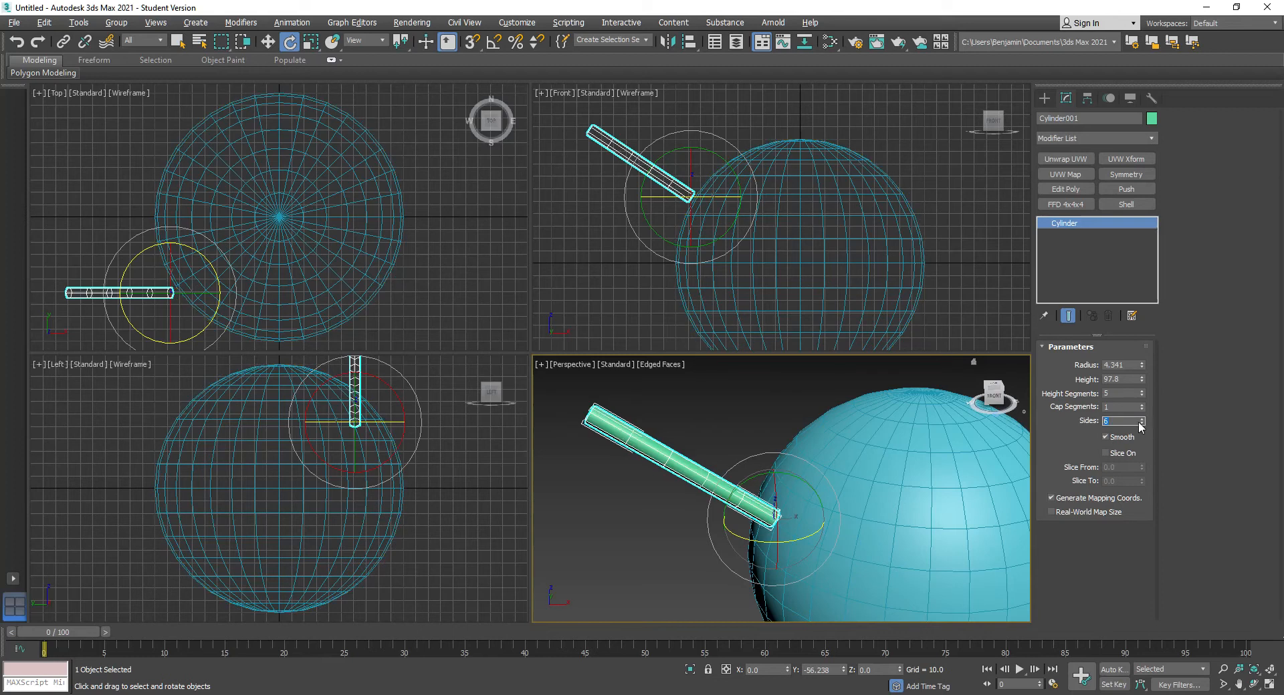
Step: Move the cylinder in line with the sphere's center in the top view and set its Y position to 0
right_click(190, 248)
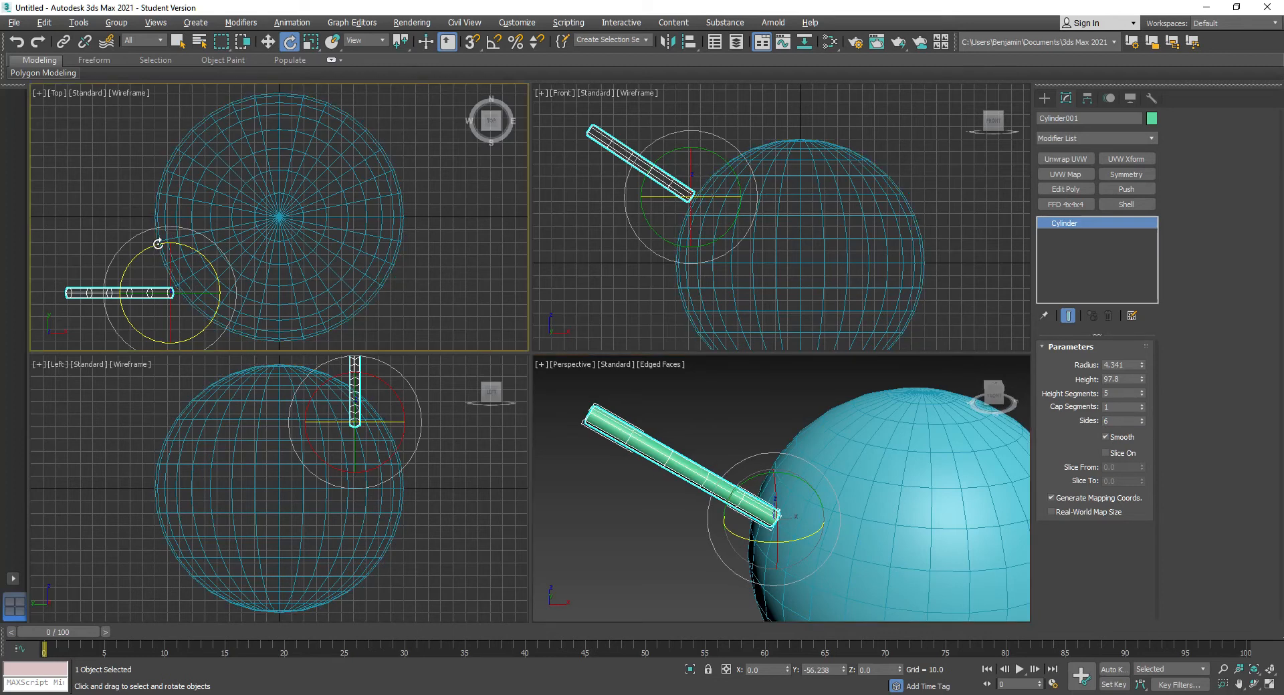
right_click(159, 245)
left_click(166, 255)
left_click_drag(167, 263, 169, 188)
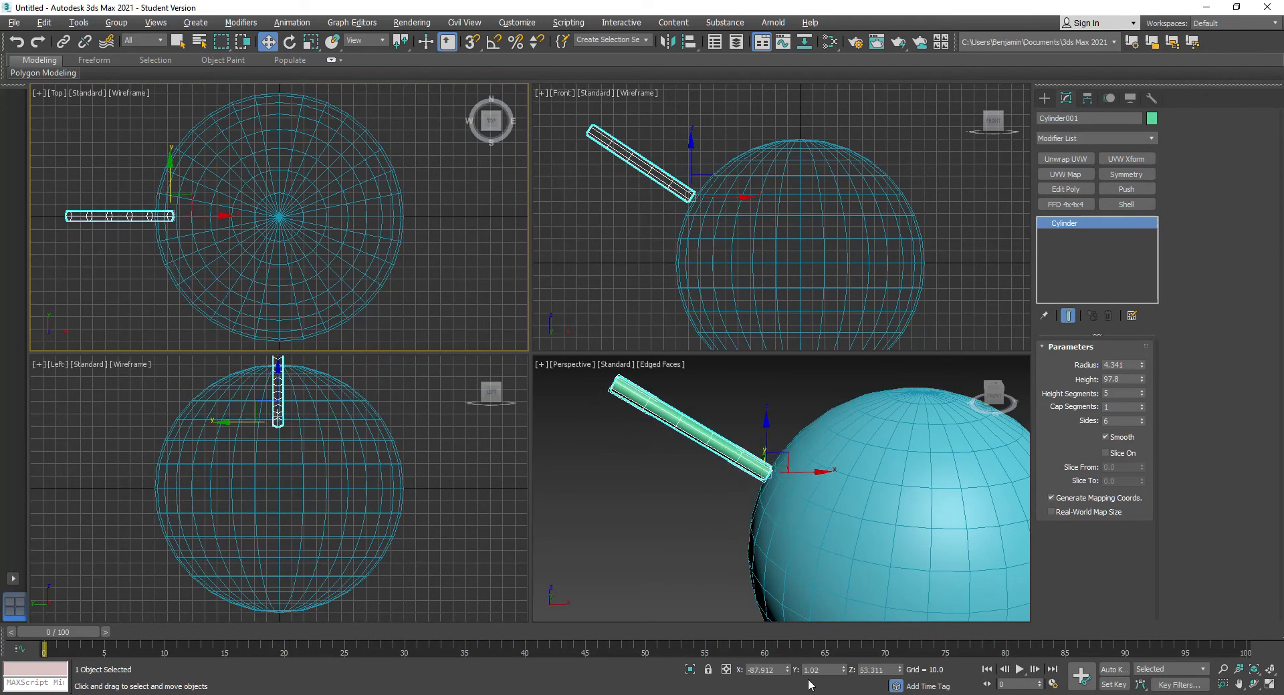
double_click(827, 670)
type("0")
key("Return")
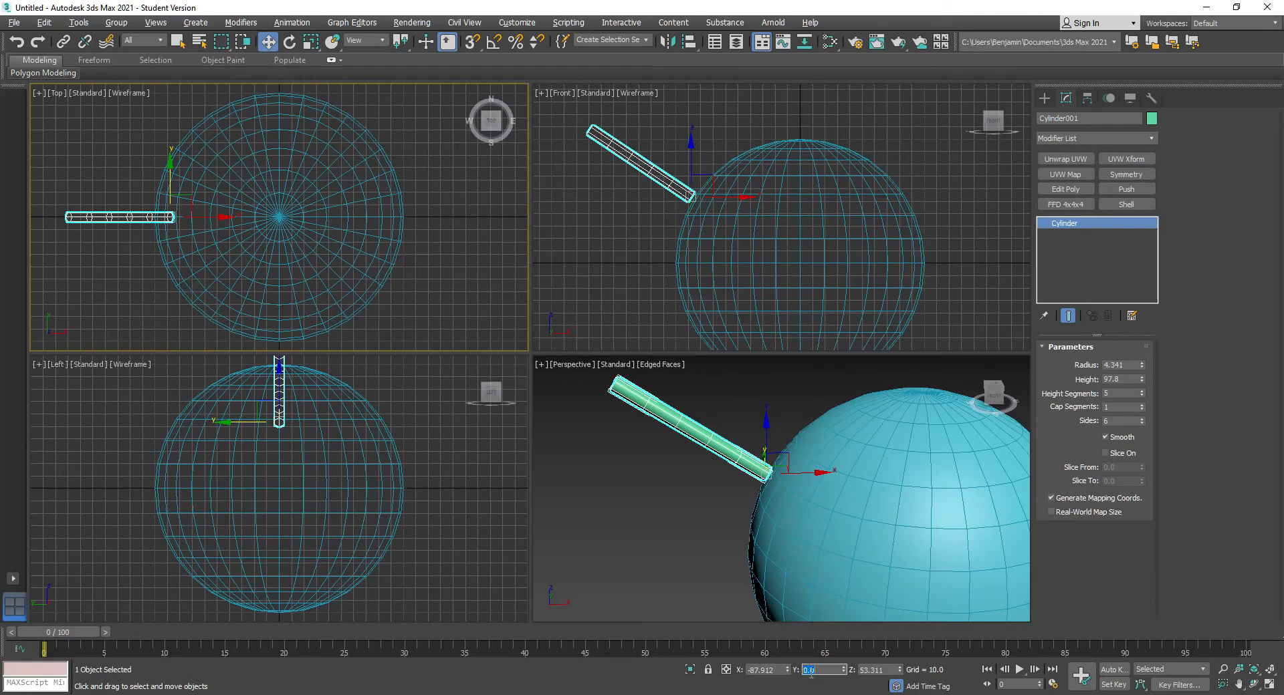
Step: Apply a Taper modifier to the cylinder with an amount of about -0.1 and a curve of about -2.4
left_click(655, 483)
left_click(700, 434)
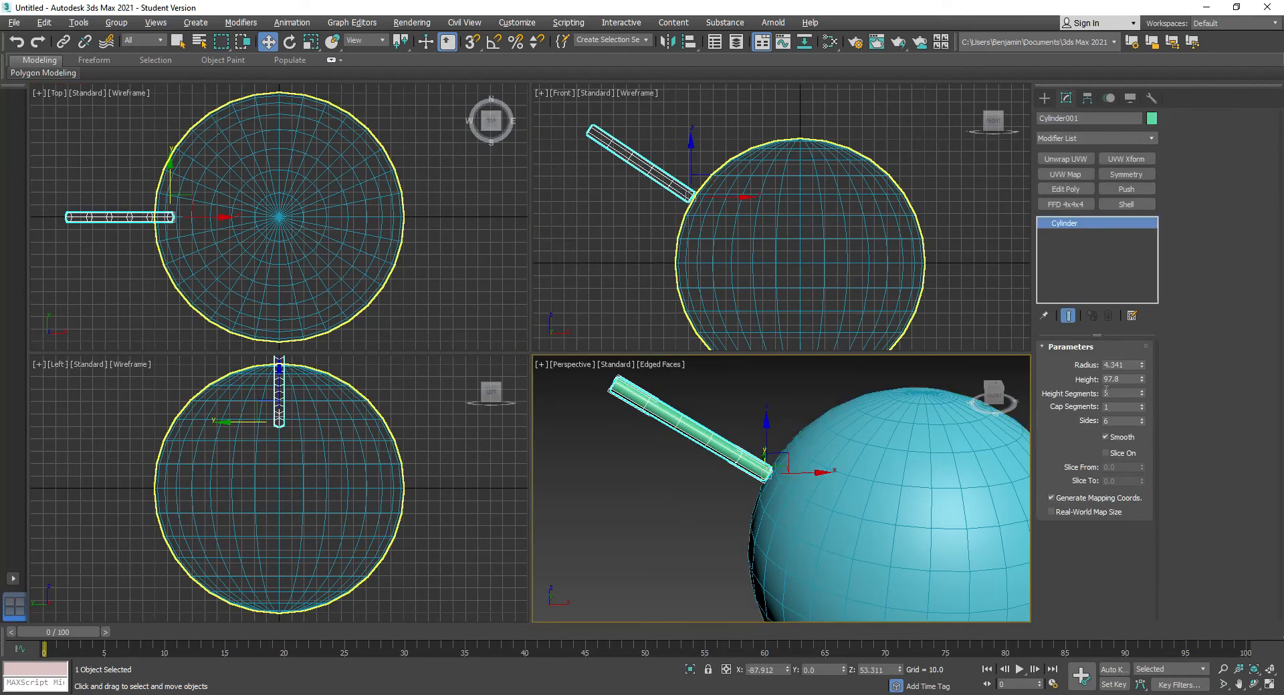
left_click(1130, 137)
scroll(1139, 441, "down", 15)
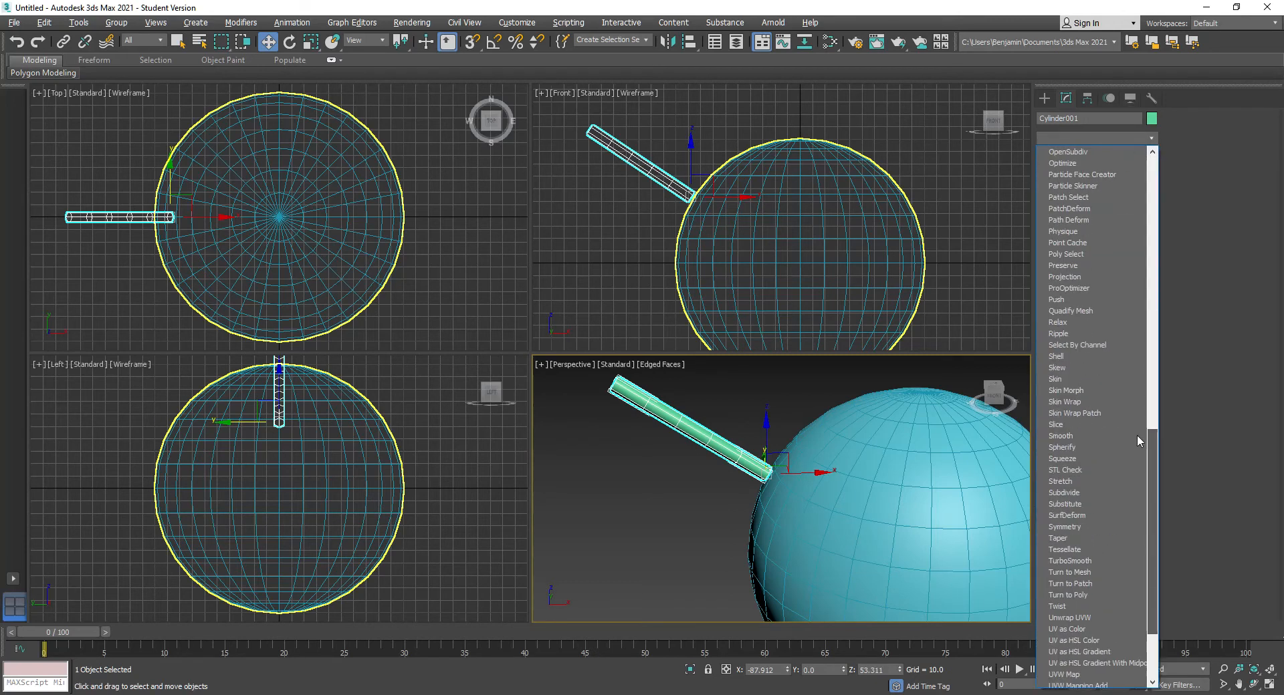
left_click(1130, 539)
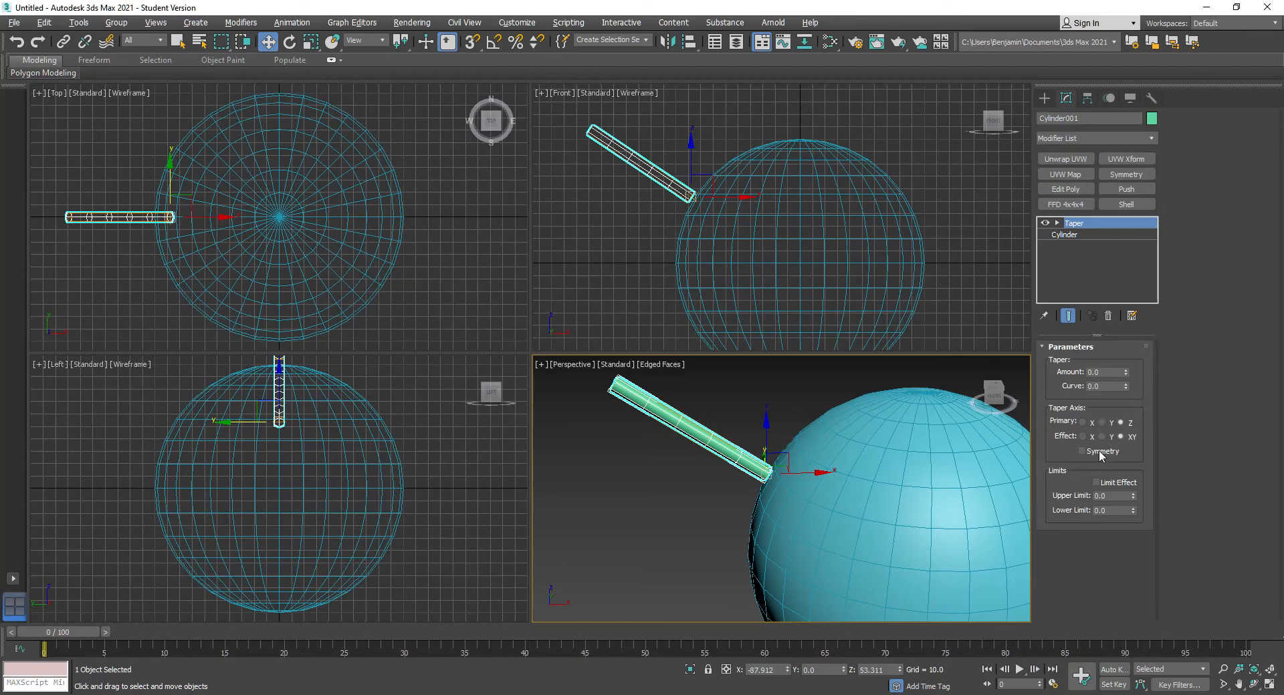
left_click_drag(1129, 377, 1118, 535)
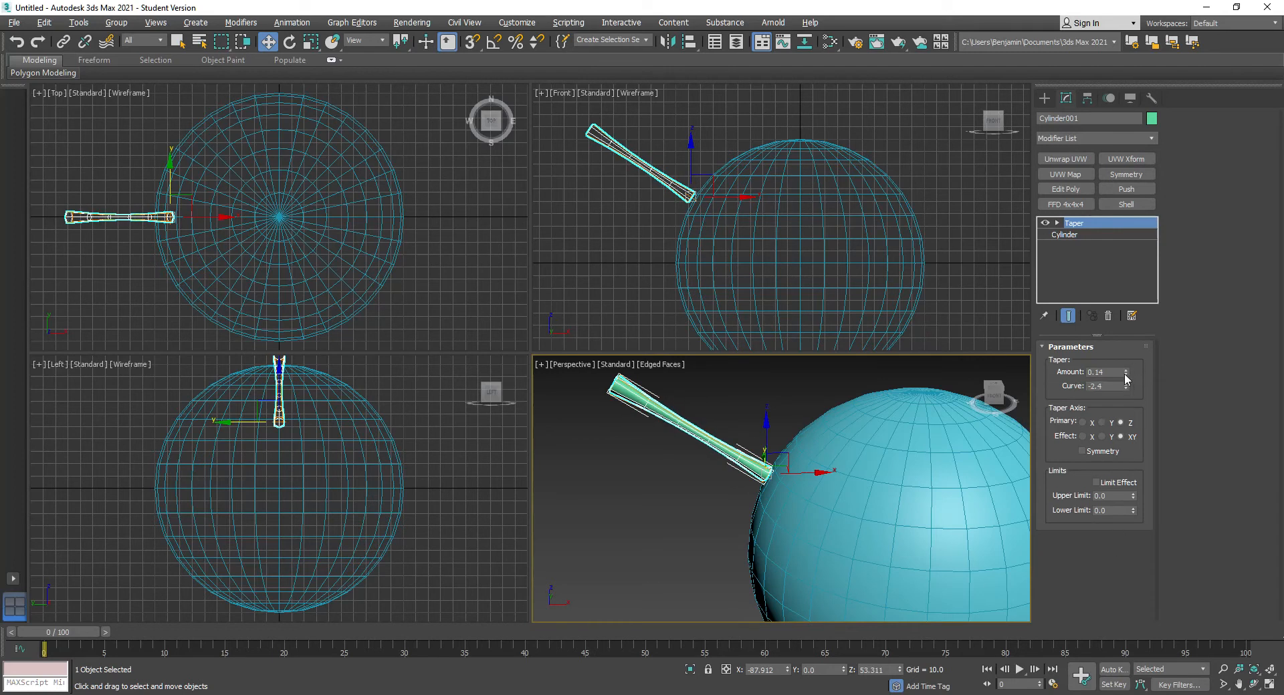
left_click(598, 501)
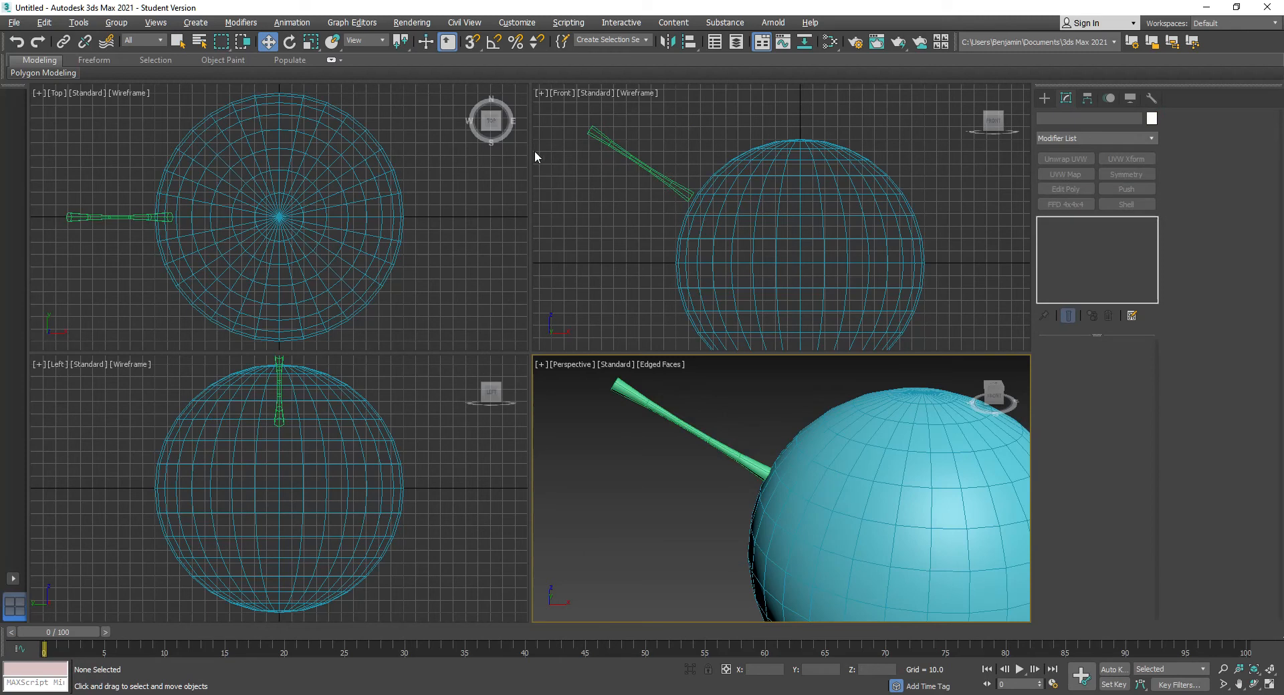
Step: Clone the tapered cylinder as an independent copy and move the copy to the outer end of the first one
left_click(639, 162)
middle_click_drag(650, 165, 794, 278)
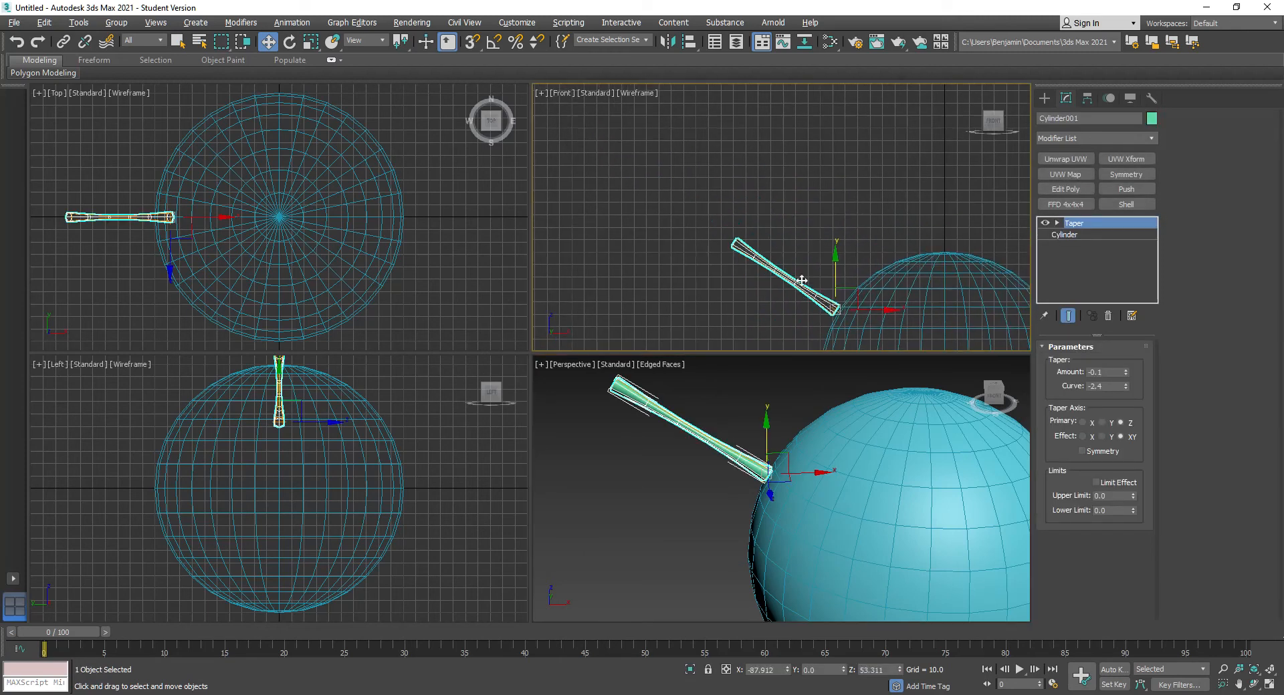
right_click(752, 255)
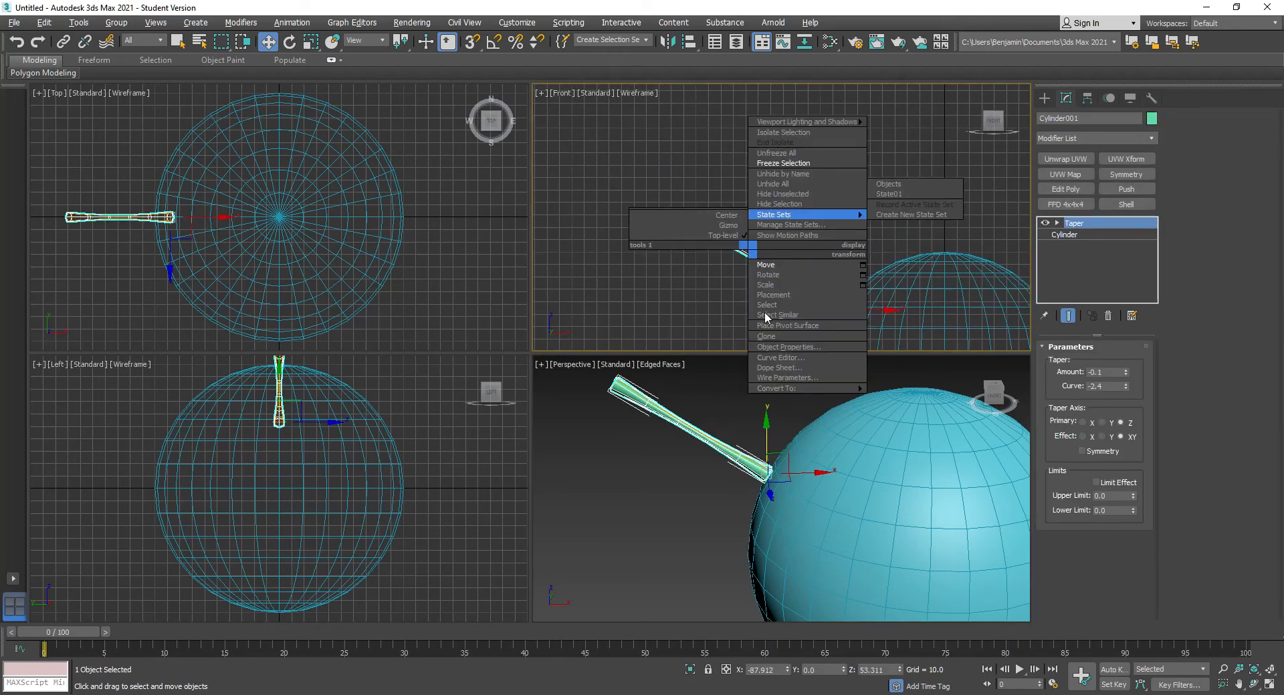
left_click(767, 337)
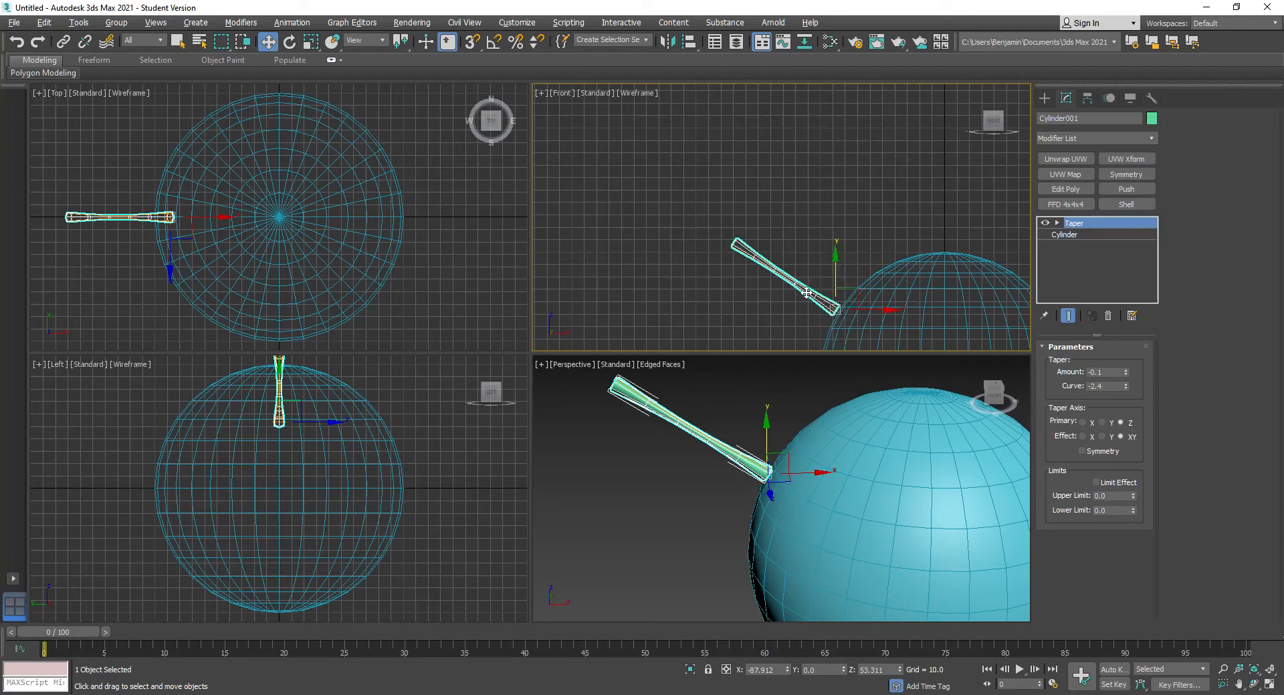
right_click(808, 294)
left_click(767, 372)
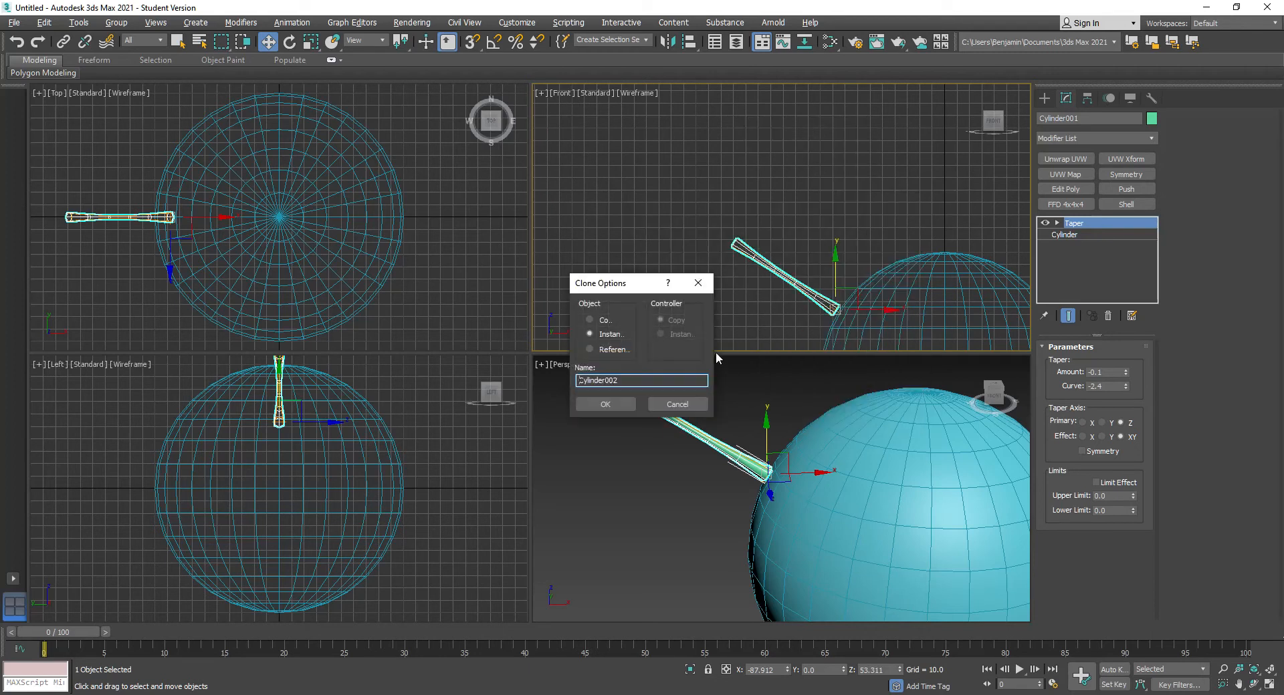
left_click(589, 320)
left_click(603, 404)
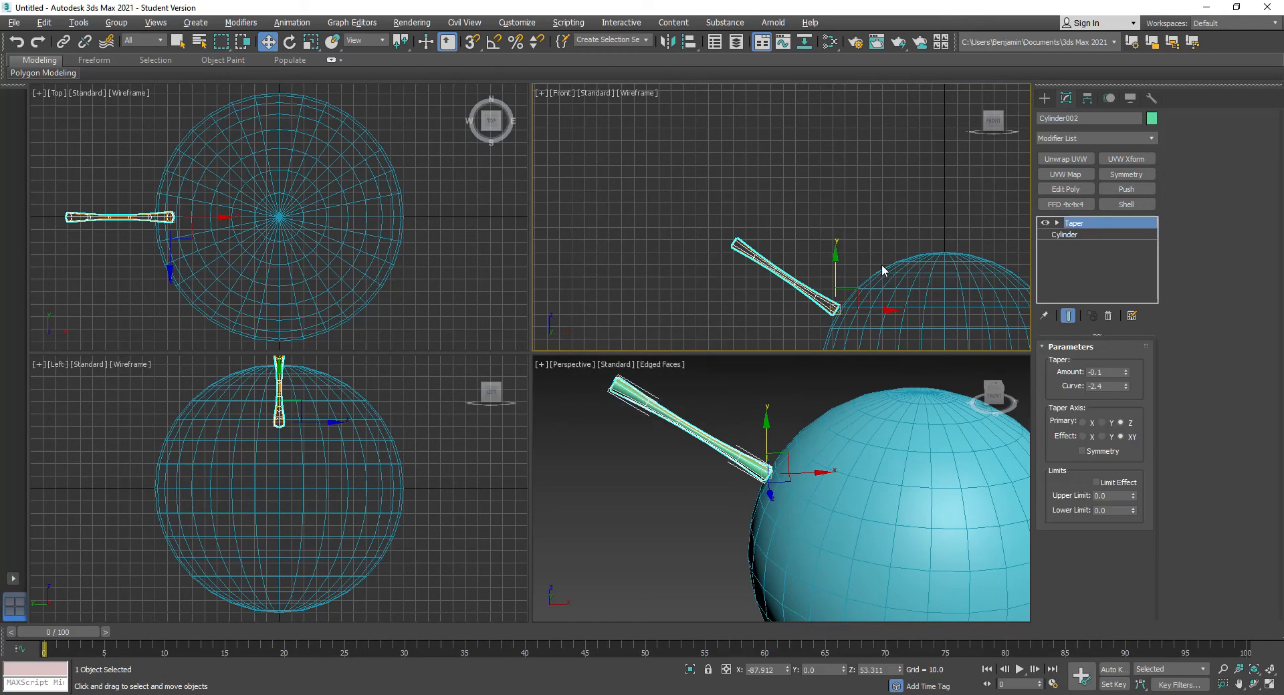
mouse_move(858, 289)
left_mouse_down()
mouse_move(713, 181)
mouse_move(752, 217)
left_mouse_up()
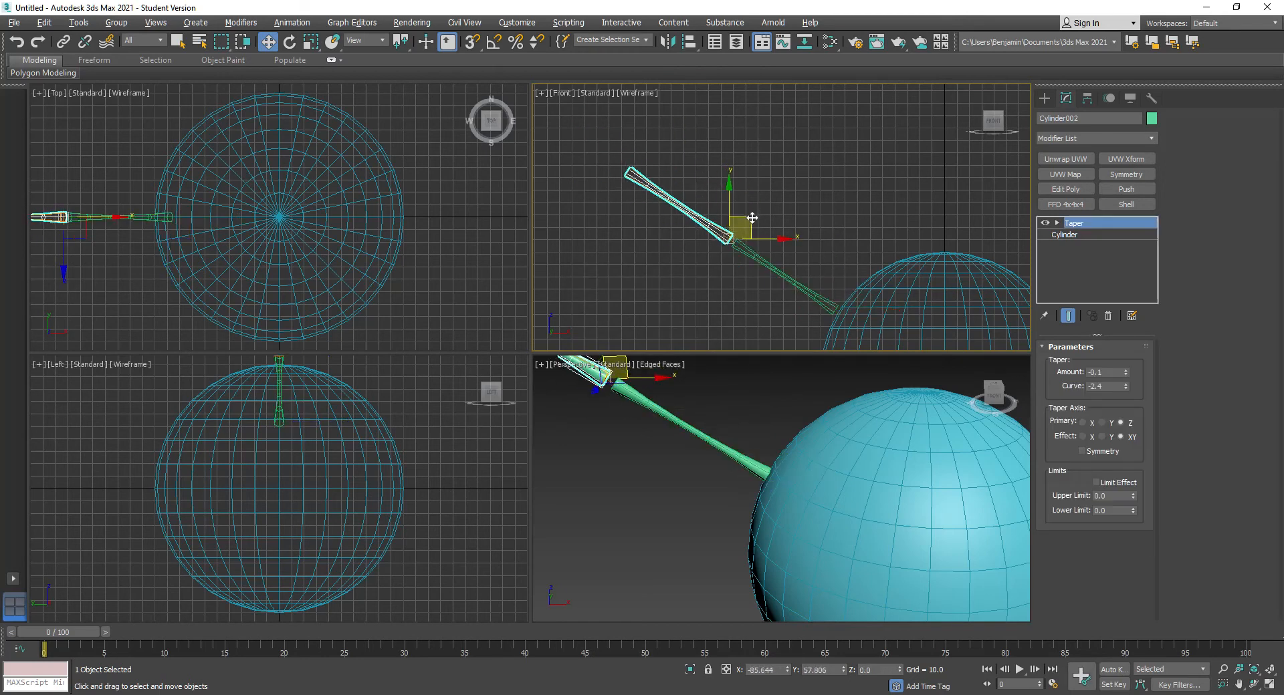
Step: Rotate the copied cylinder to about X 65, Y -50.2 and Z -15.7 degrees so it bends away at the joint
right_click(752, 219)
left_click(768, 252)
left_click_drag(725, 236, 741, 248)
middle_click_drag(183, 278, 286, 238)
scroll(698, 471, "down", 5)
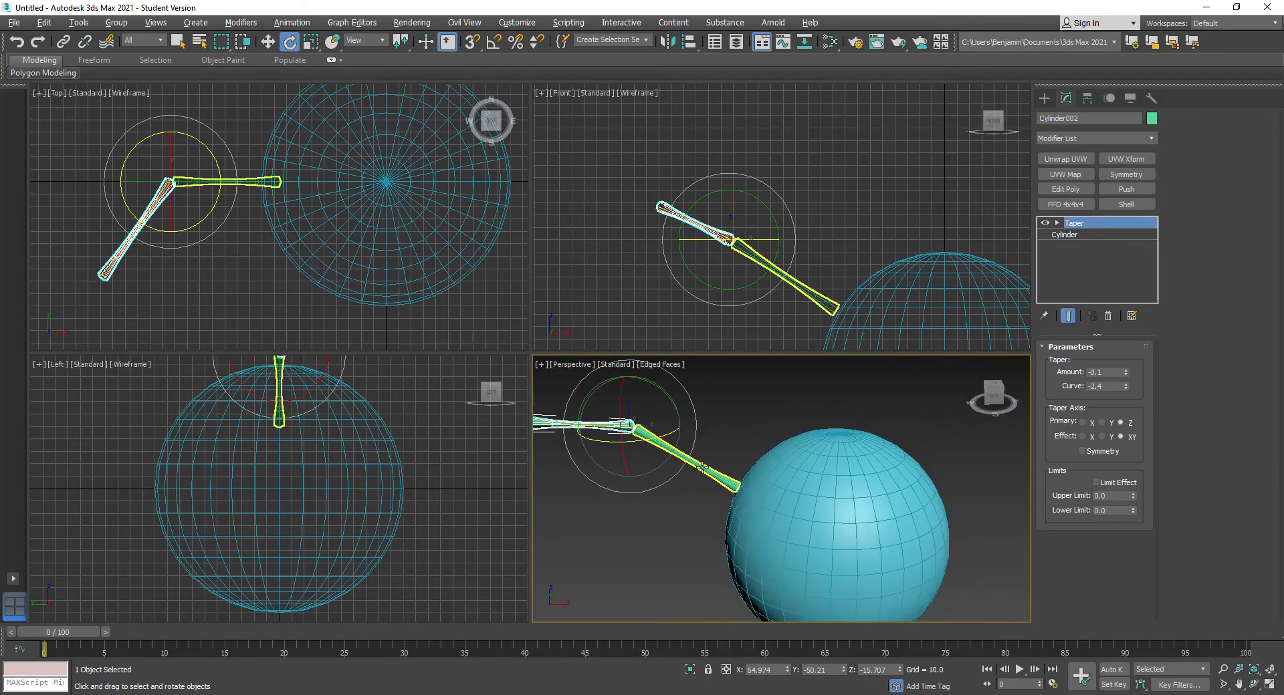
scroll(702, 466, "down", 3)
middle_click_drag(747, 463, 895, 442, "alt")
key("e")
Step: Move the copied cylinder to about X -173.6, Y -4.2, Z 110 so its inner end sits just beside the first cylinder's outer end
scroll(328, 176, "up", 5)
middle_click_drag(89, 192, 495, 186)
right_click(280, 172)
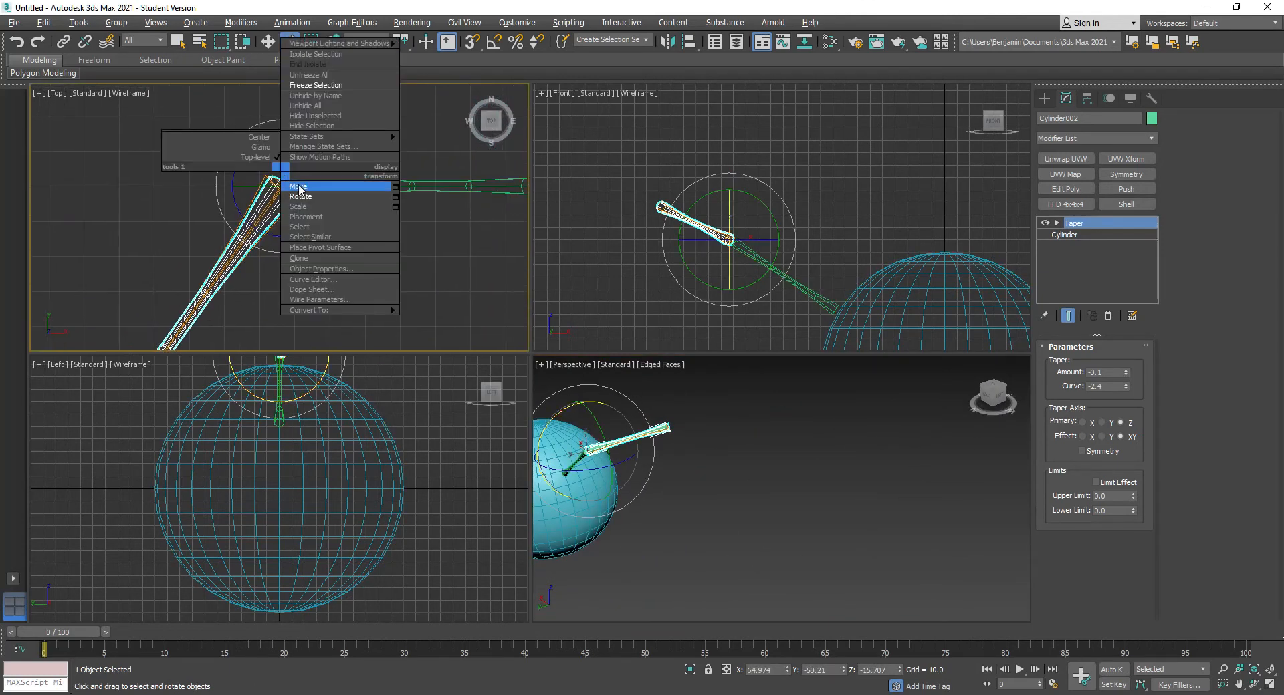
left_click(302, 187)
left_click_drag(301, 169, 303, 181)
middle_click_drag(264, 372, 284, 464)
scroll(301, 444, "up", 5)
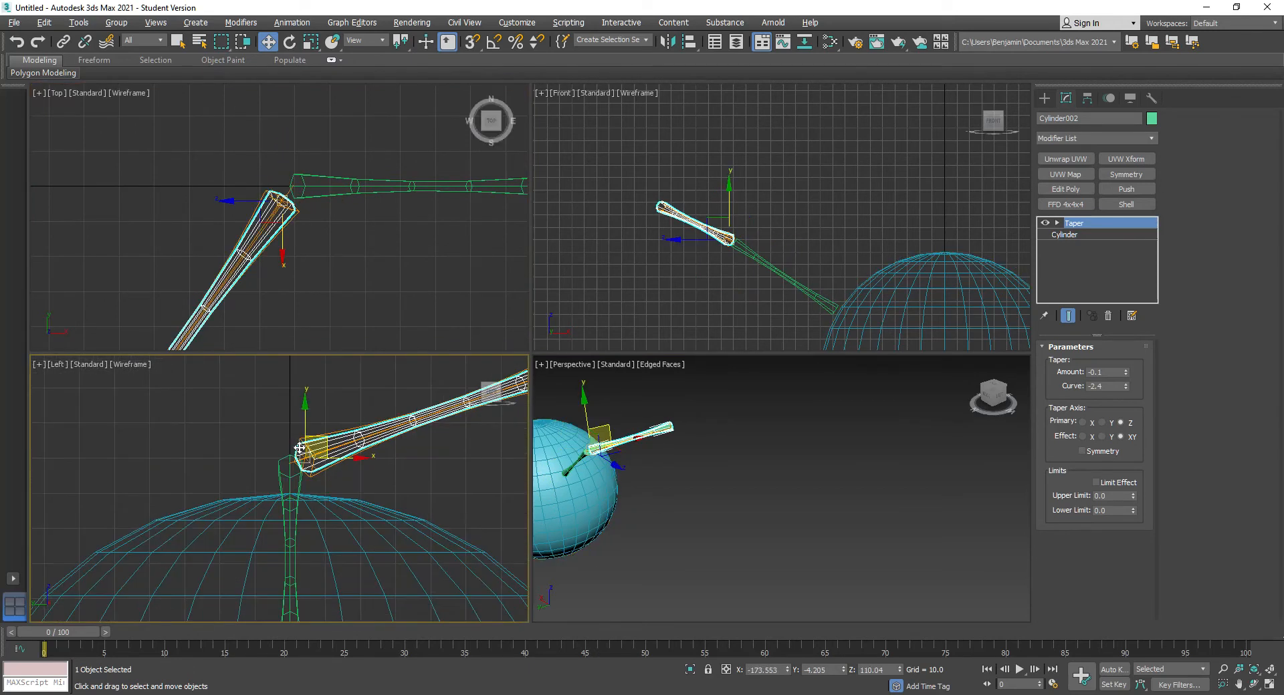
middle_click_drag(601, 444, 613, 477)
scroll(804, 476, "up", 5)
middle_click_drag(911, 449, 708, 438)
left_click(853, 450)
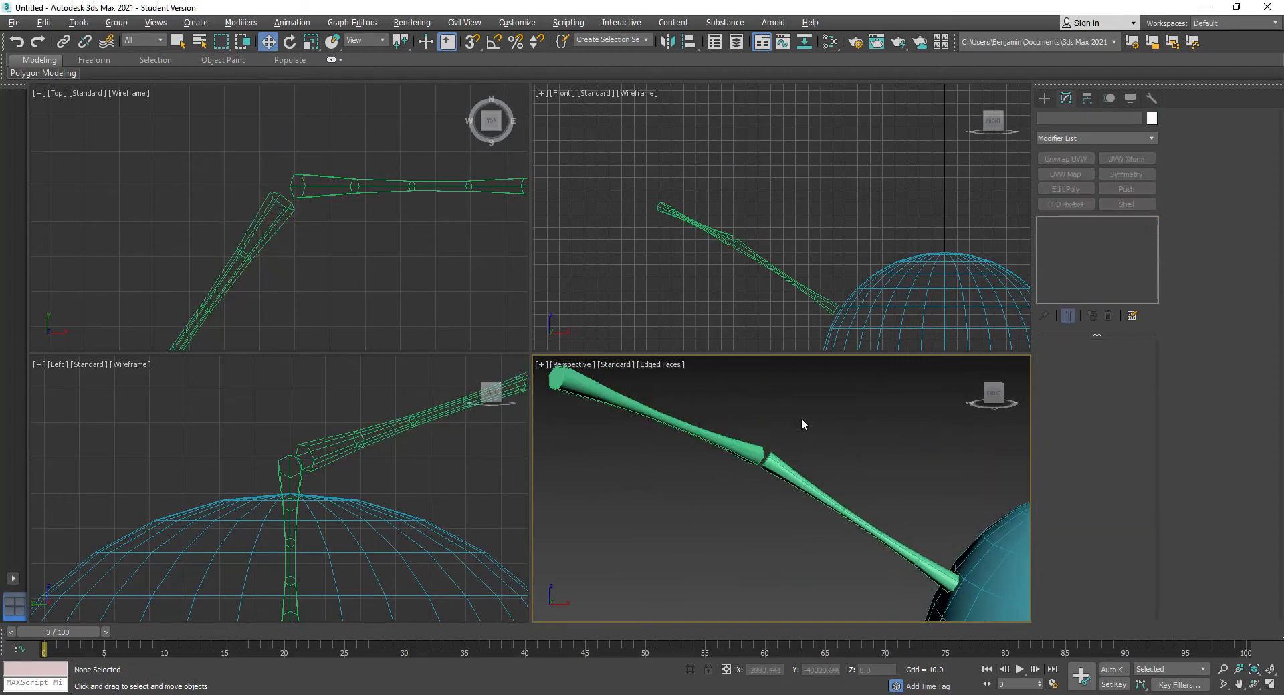
Step: Convert the first tapered cylinder, the one touching the sphere, to an Editable Poly
left_click(767, 460)
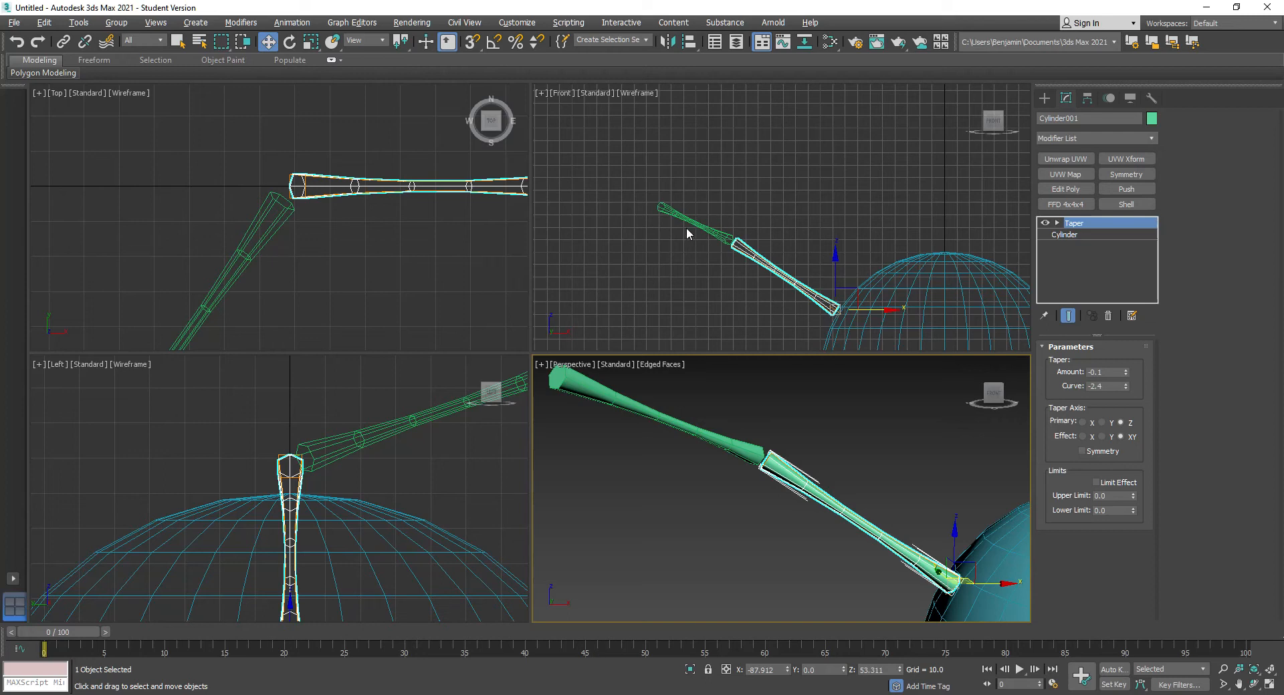
left_click(674, 216)
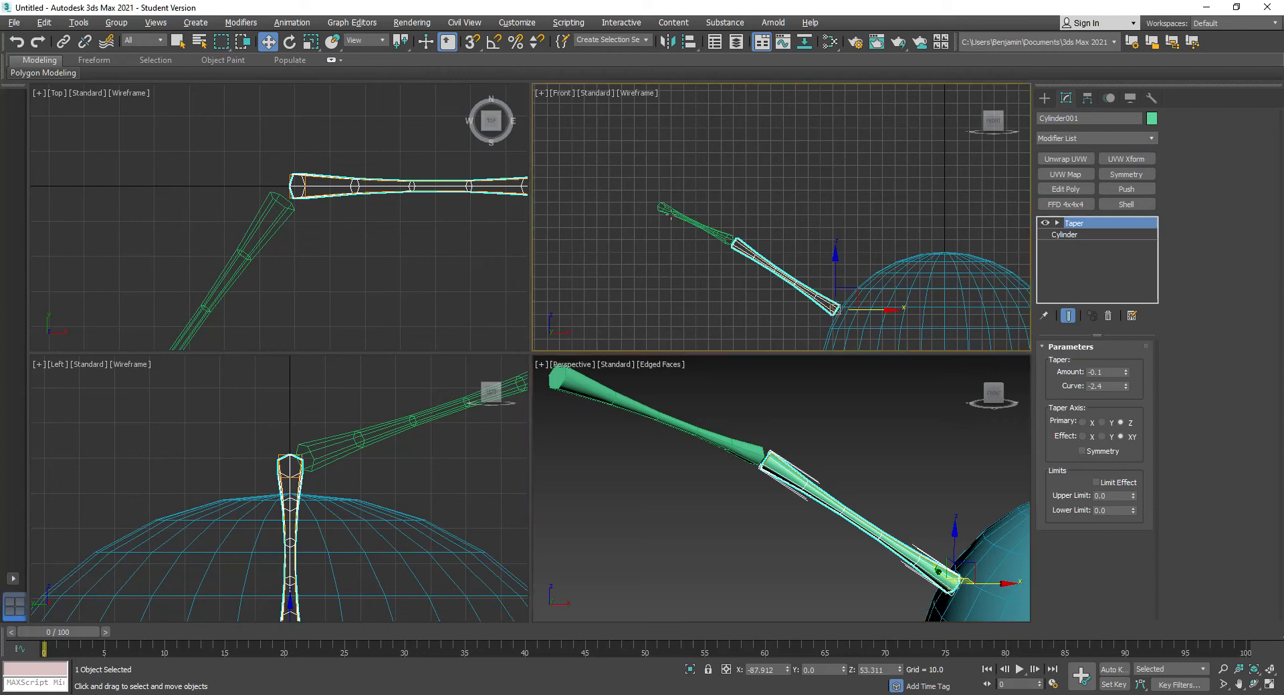
left_click(783, 274)
right_click(783, 275)
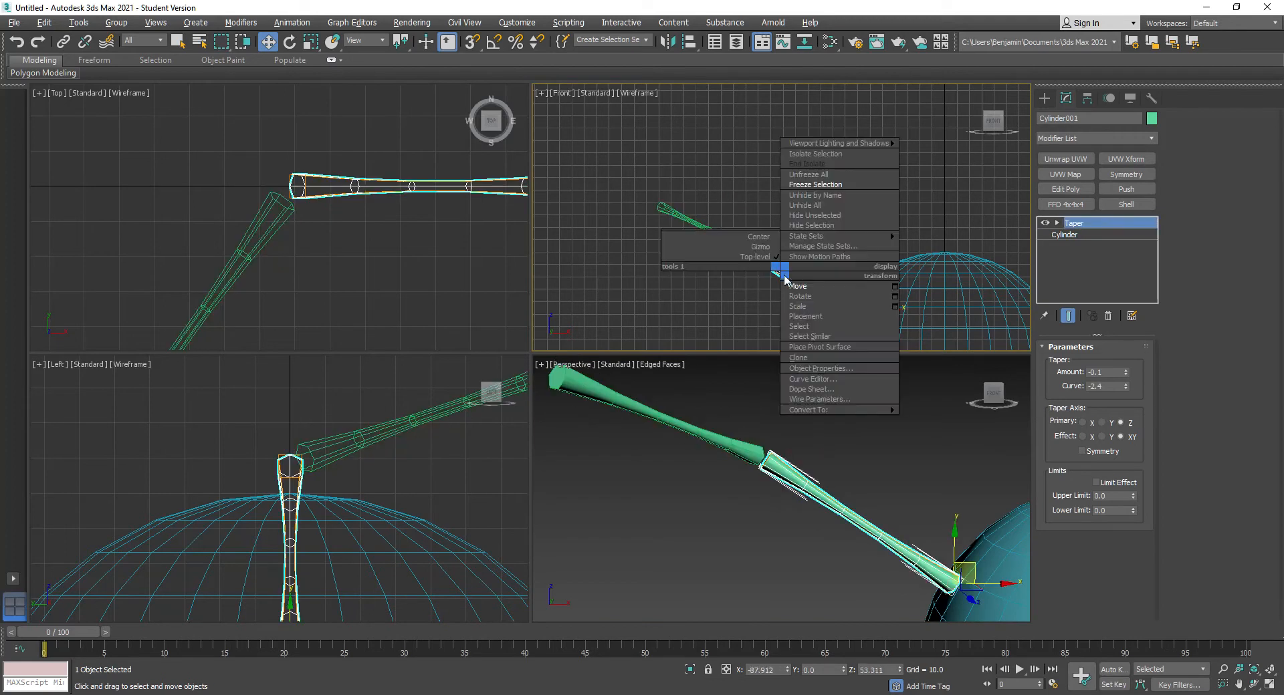
mouse_move(833, 409)
left_click(939, 421)
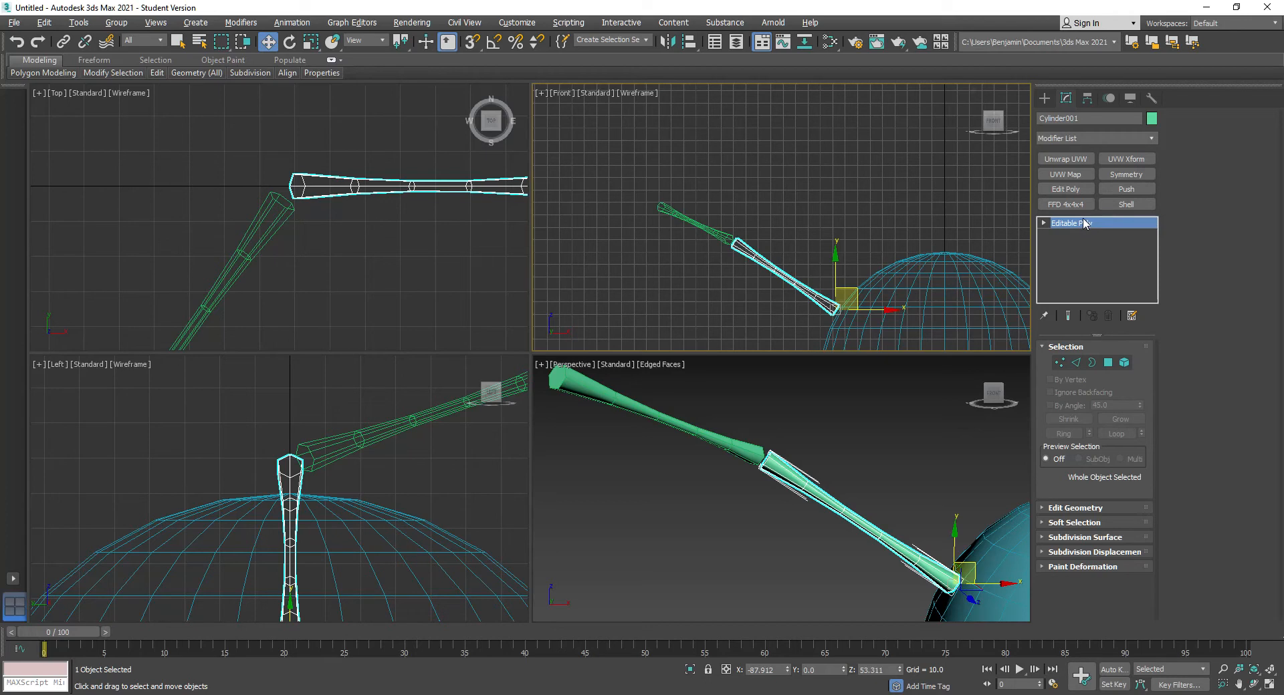
Step: Attach the outer tapered cylinder to the Editable Poly so both limb segments form one object
left_click(1076, 509)
left_click(1186, 215)
left_click(702, 222)
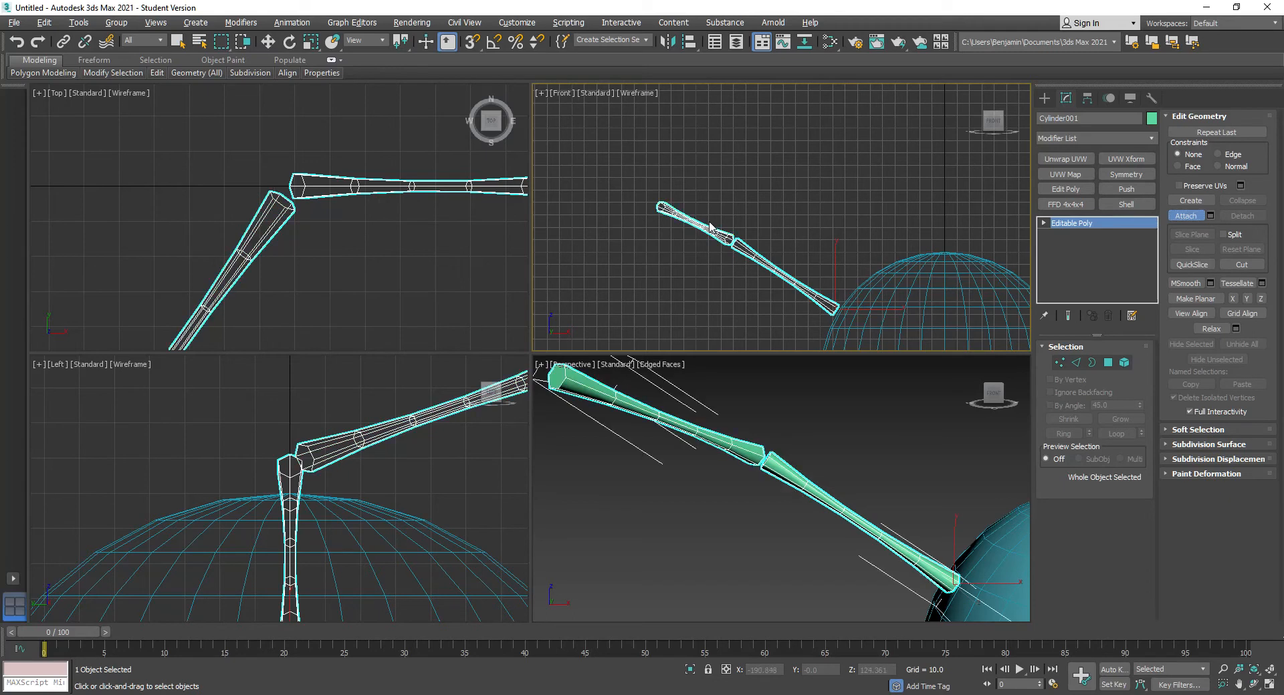
key("w")
Step: Delete the end cap polygon of the outer limb segment that faces the joint
scroll(820, 468, "down", 5)
left_click_drag(799, 478, 992, 439)
right_click(992, 439)
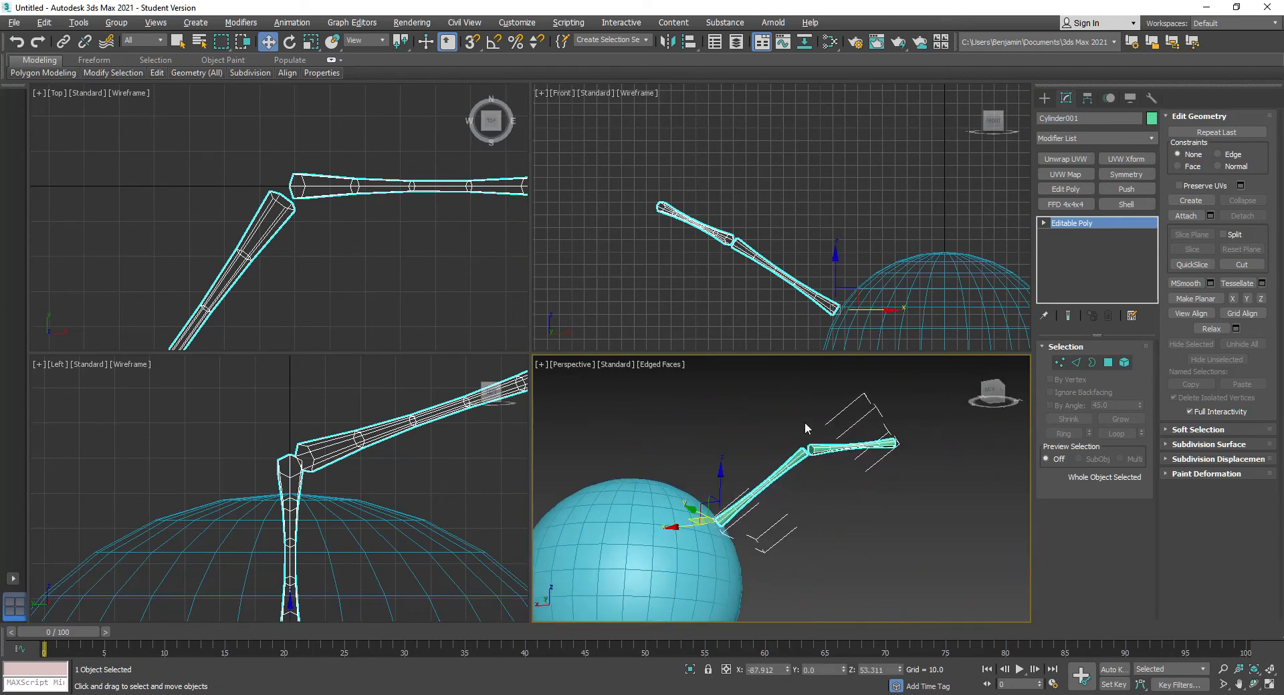
scroll(809, 431, "up", 4)
left_click(1044, 224)
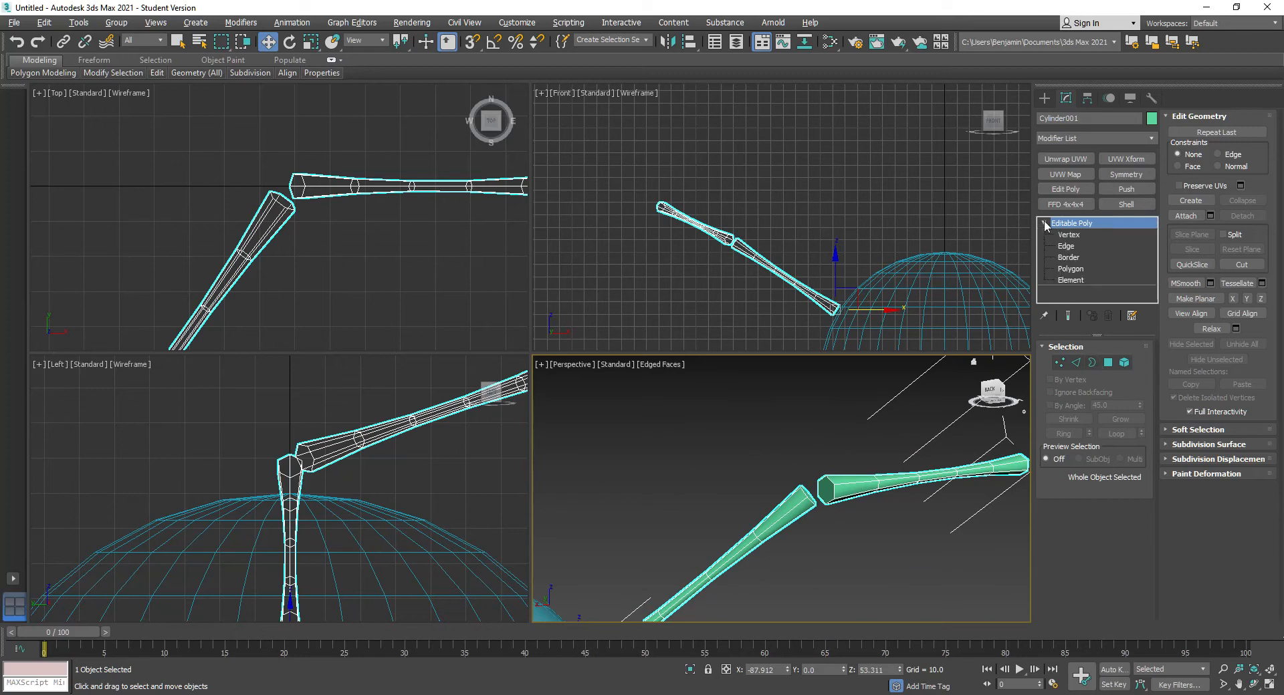
left_click(1072, 268)
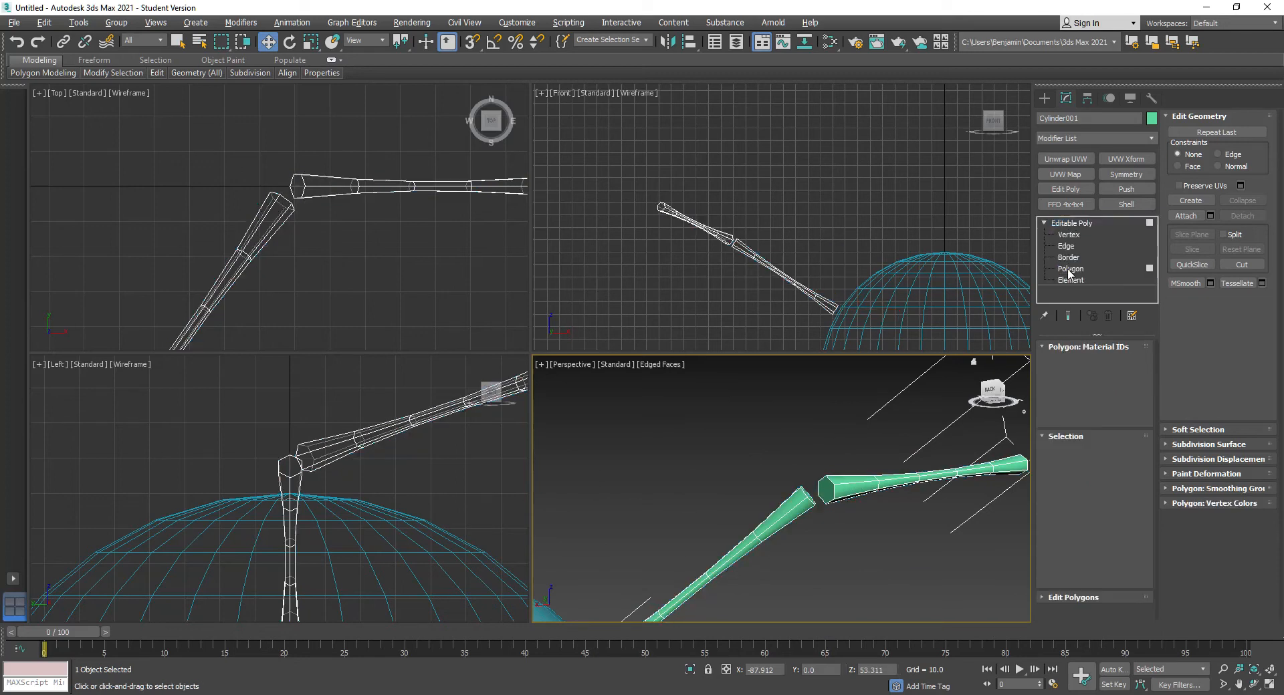
left_click(824, 486)
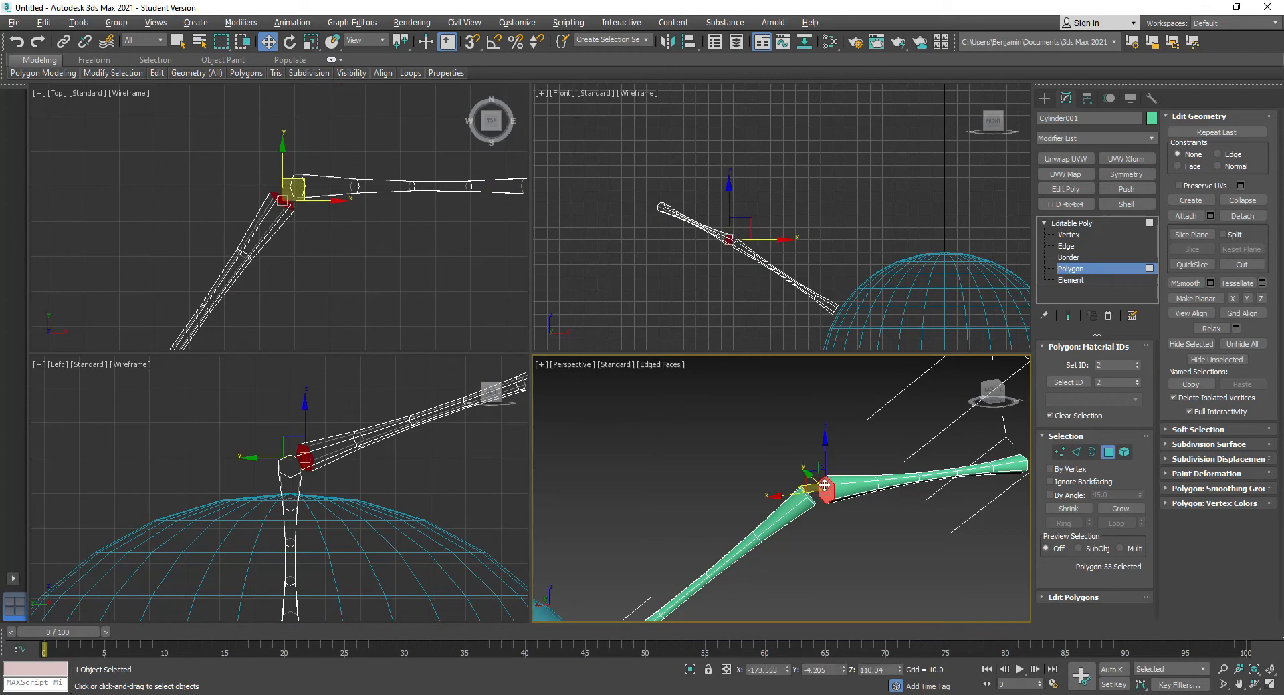
key("Delete")
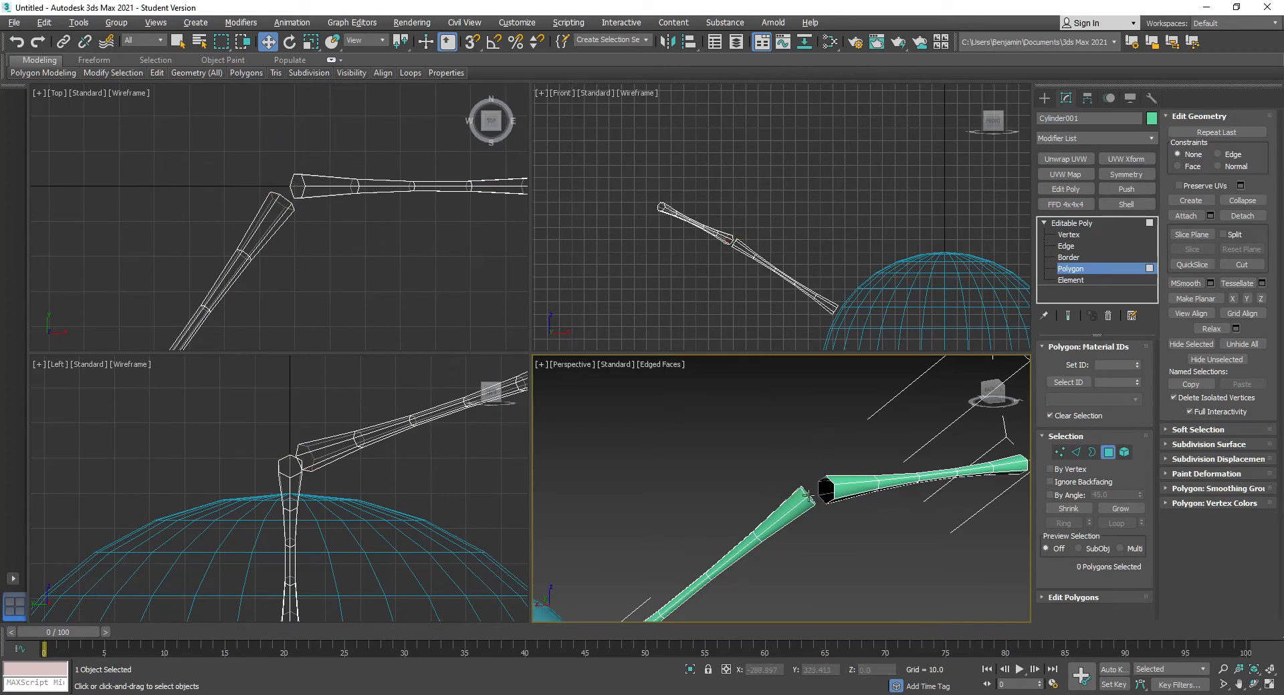
Step: Delete the end cap polygon of the inner limb segment that faces the joint
left_click(808, 497)
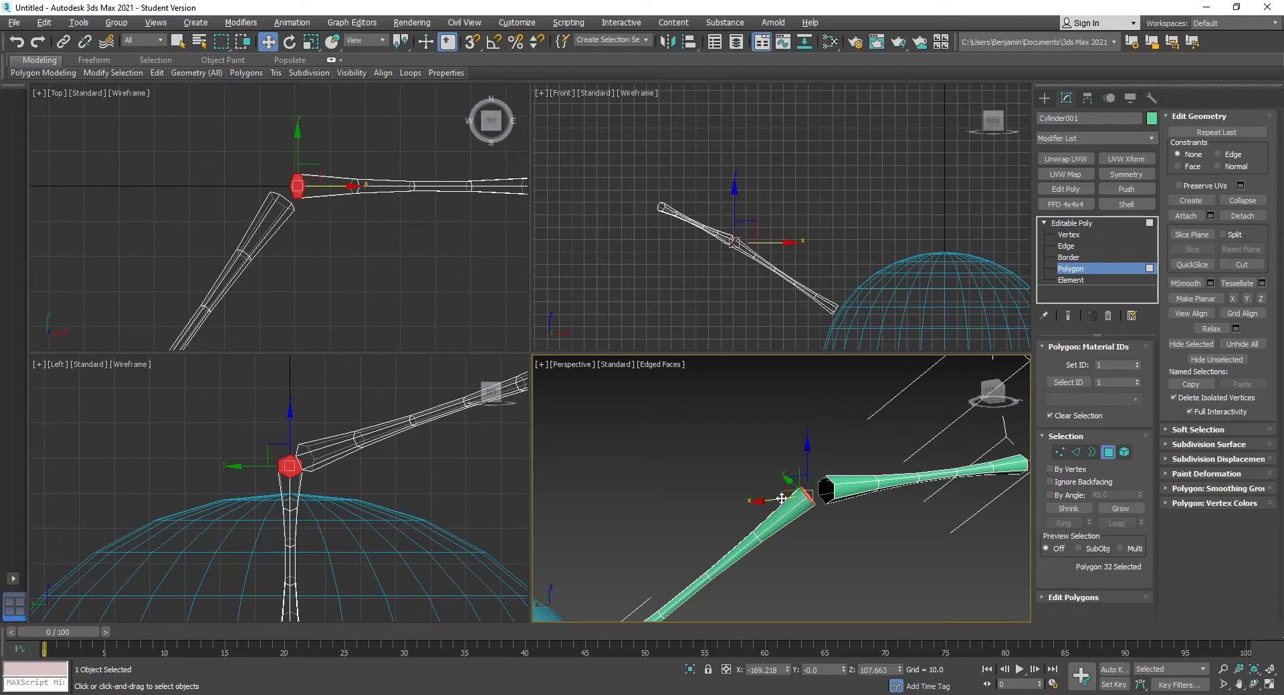
left_click(1252, 684)
left_click_drag(816, 443, 779, 499)
right_click(779, 498)
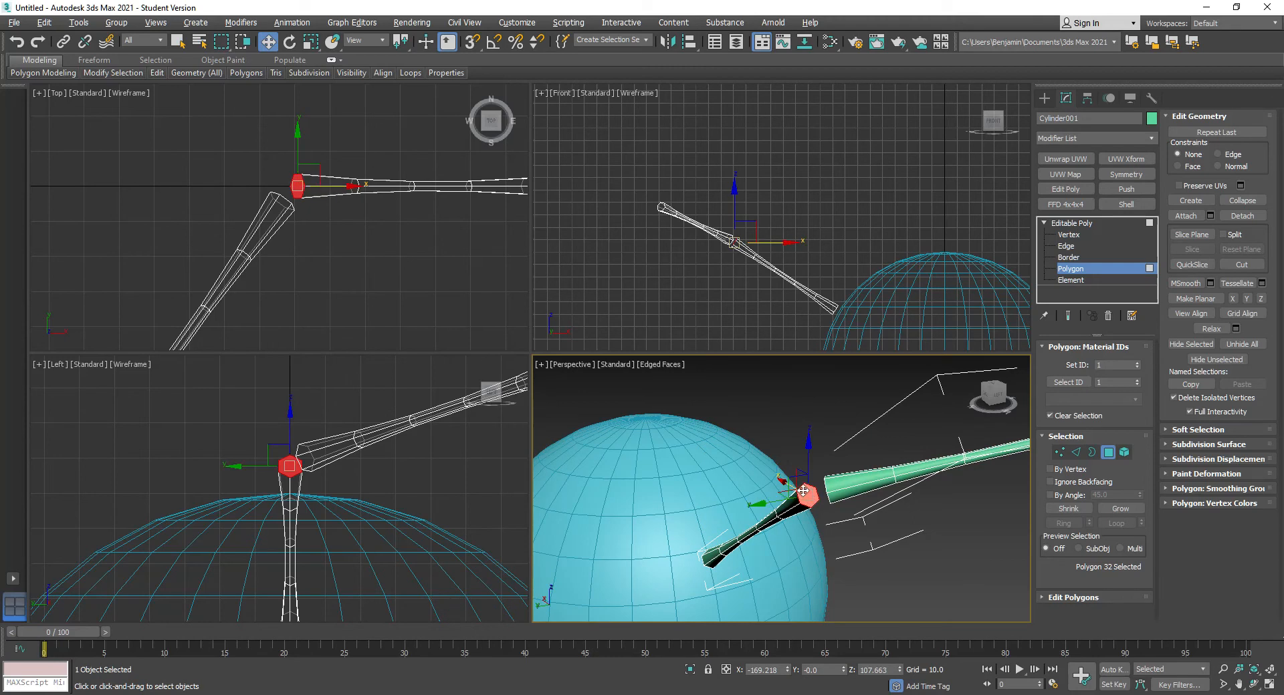
key("Delete")
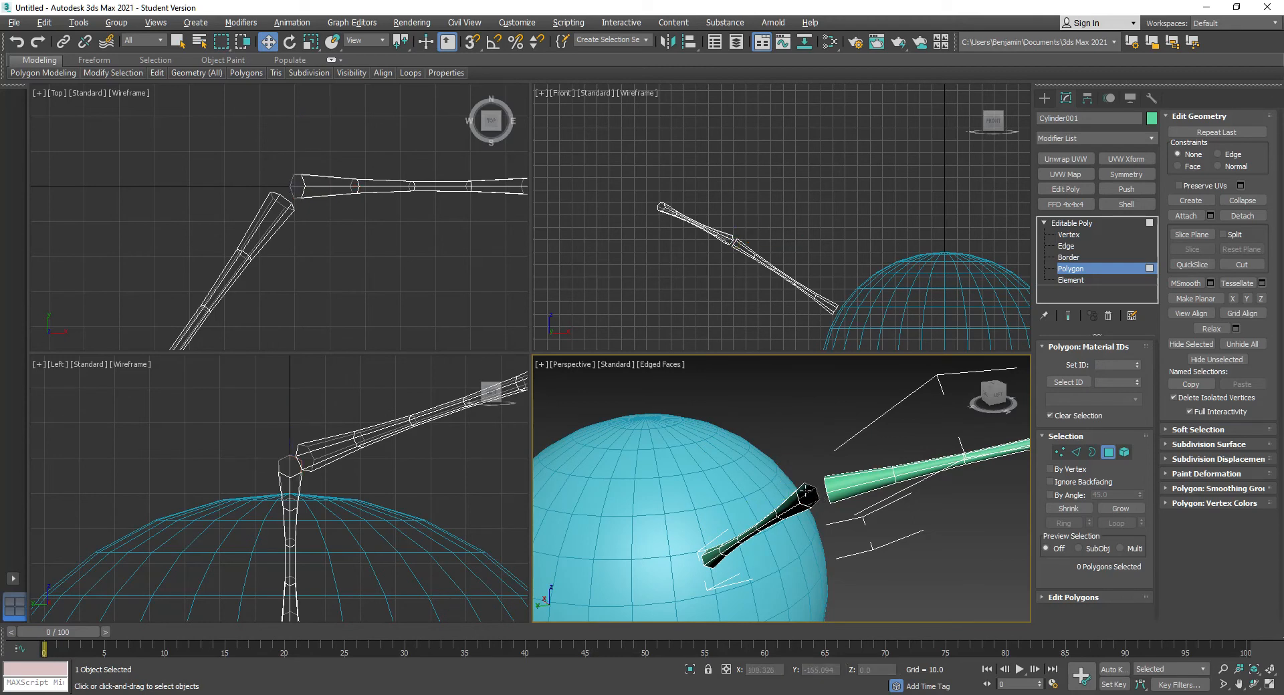
key("1")
left_click(804, 482)
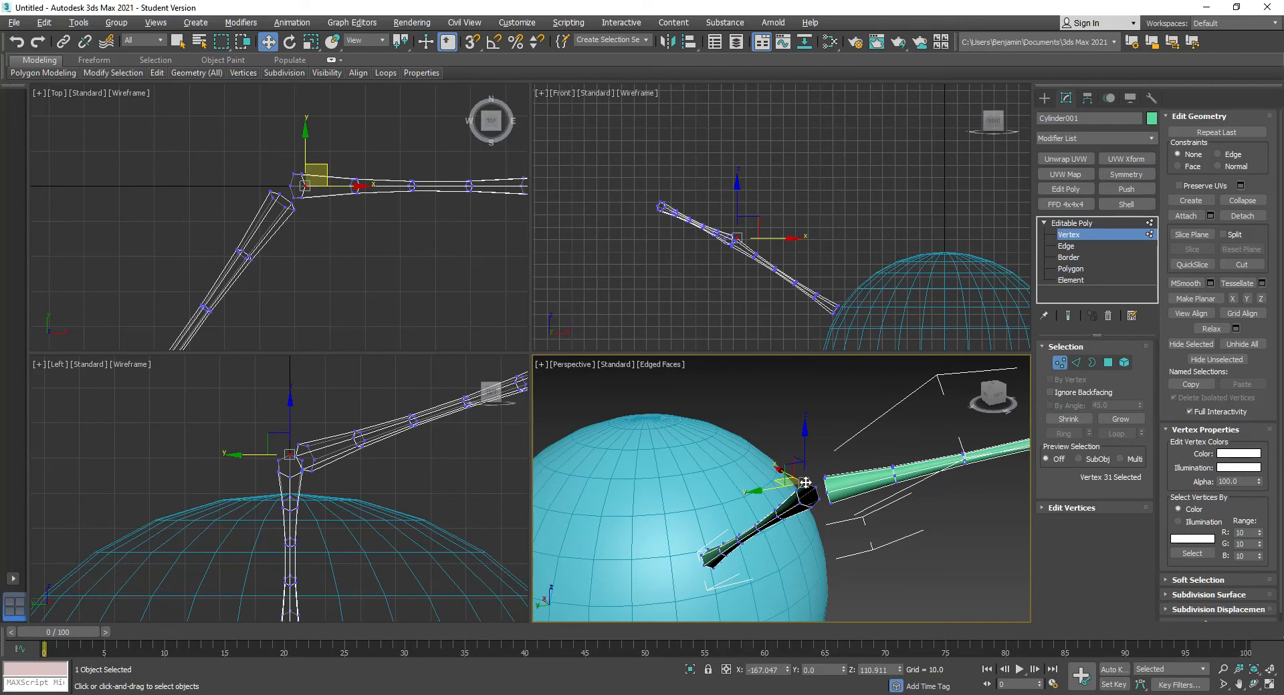
left_click(1255, 687)
left_click_drag(824, 483, 797, 512)
key("w")
left_click(781, 478)
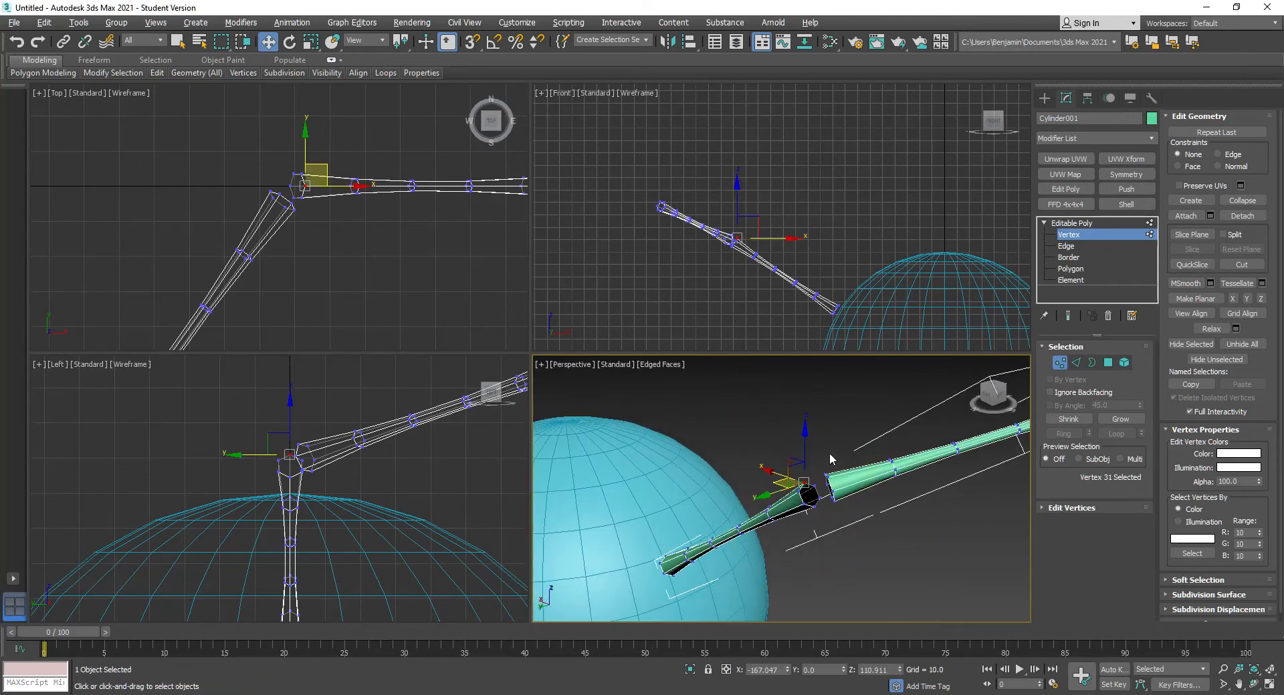
Step: Bridge one pair of facing open edges between the two limb segments at the joint
left_click(1224, 686)
left_click_drag(792, 519, 796, 464)
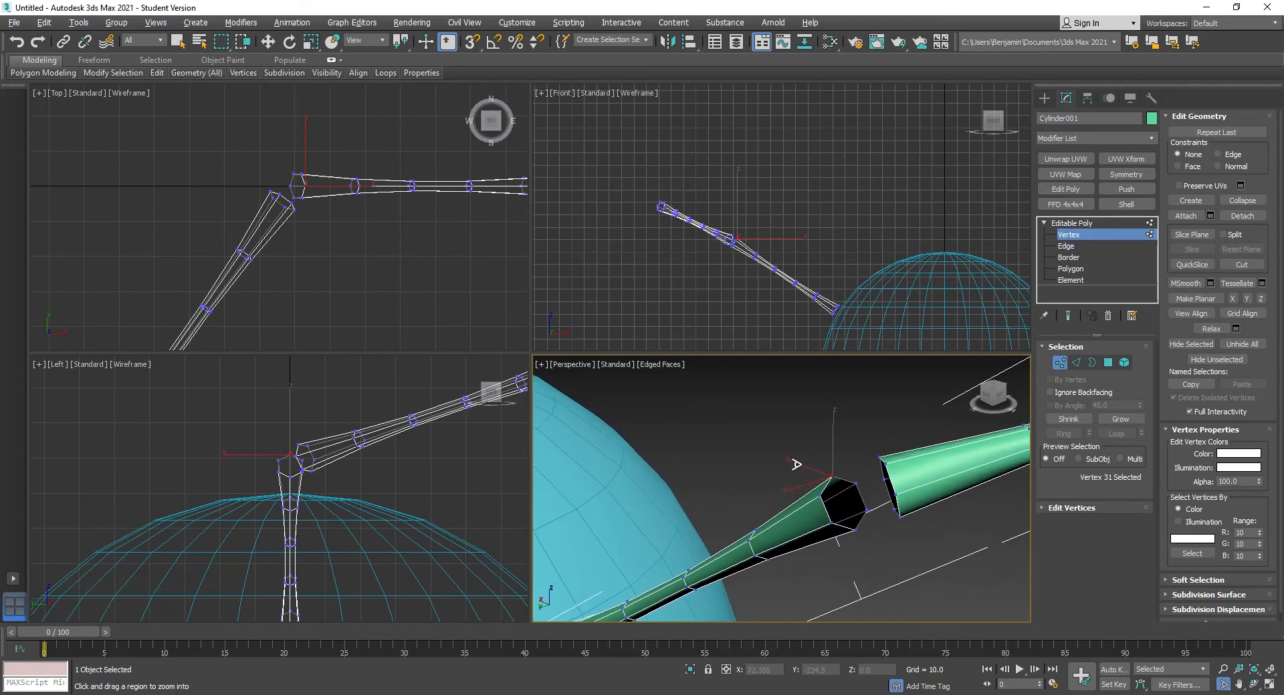
left_click(1075, 363)
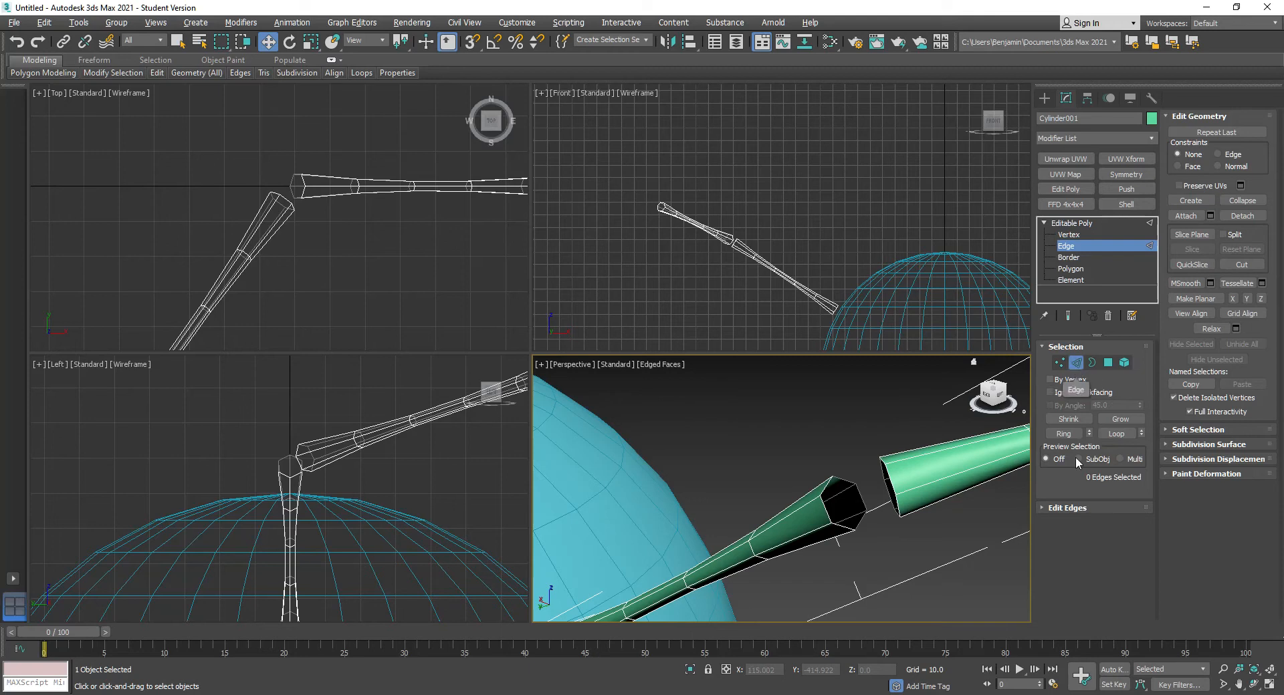
left_click(1065, 508)
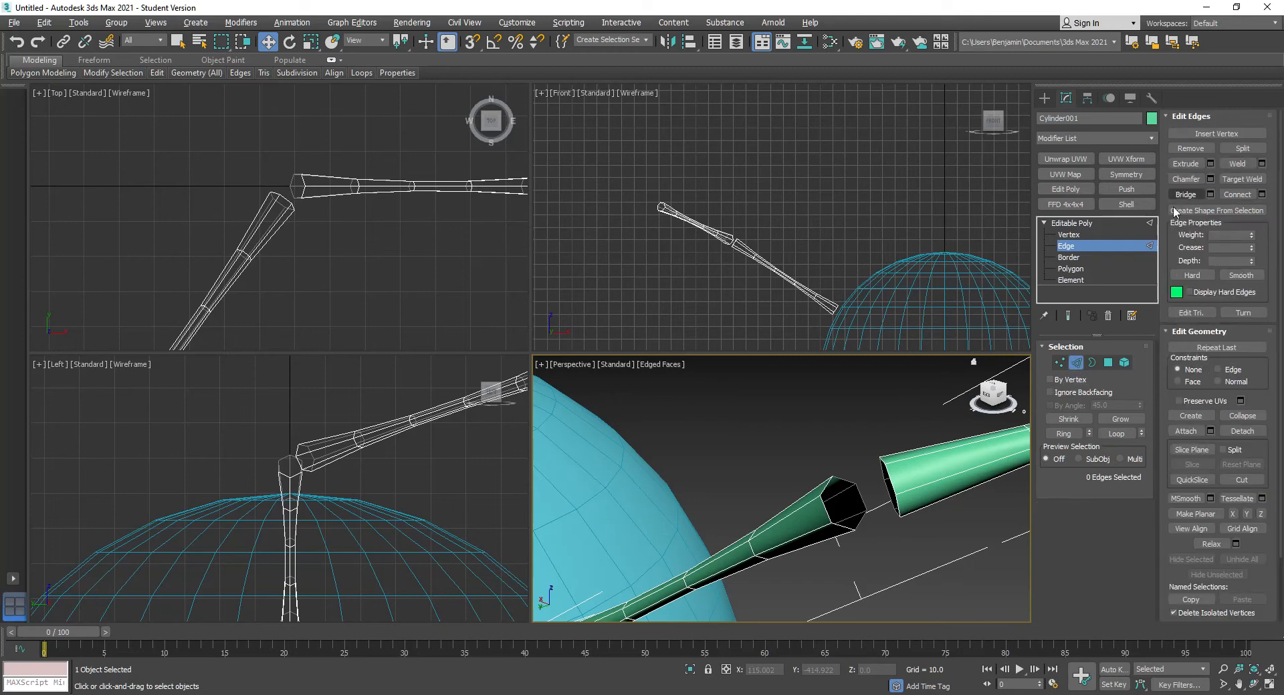
left_click(825, 508)
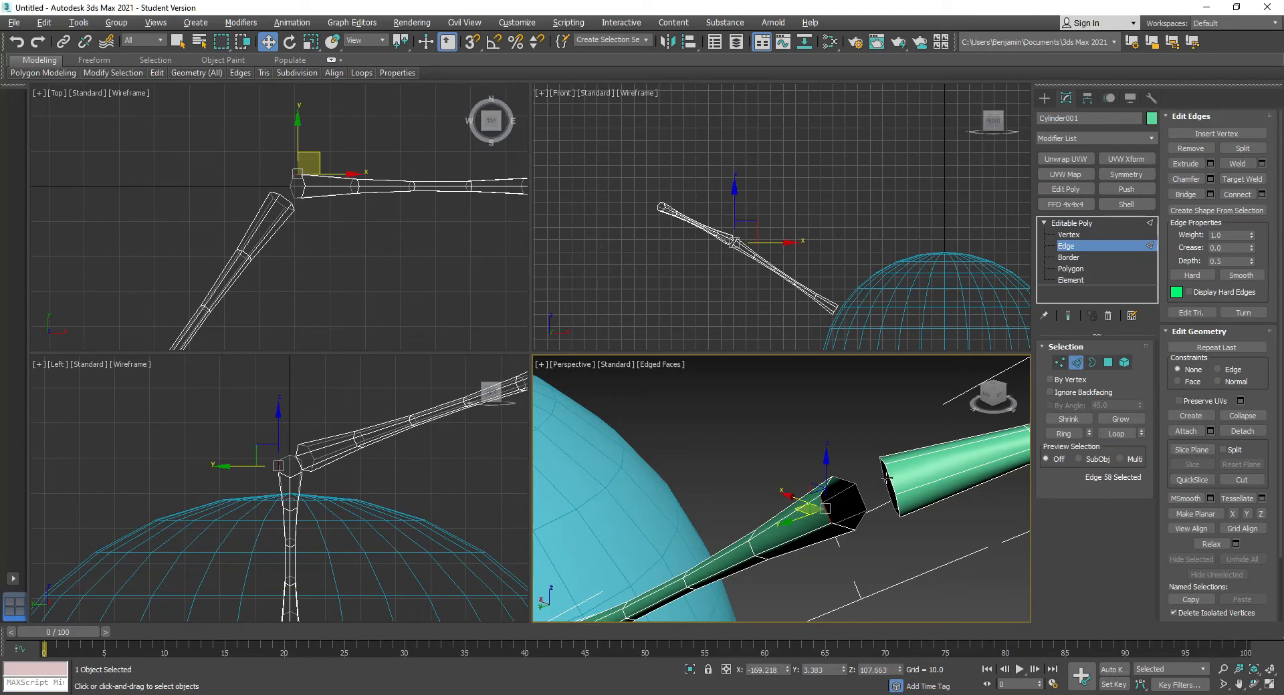
left_click(887, 477, "ctrl")
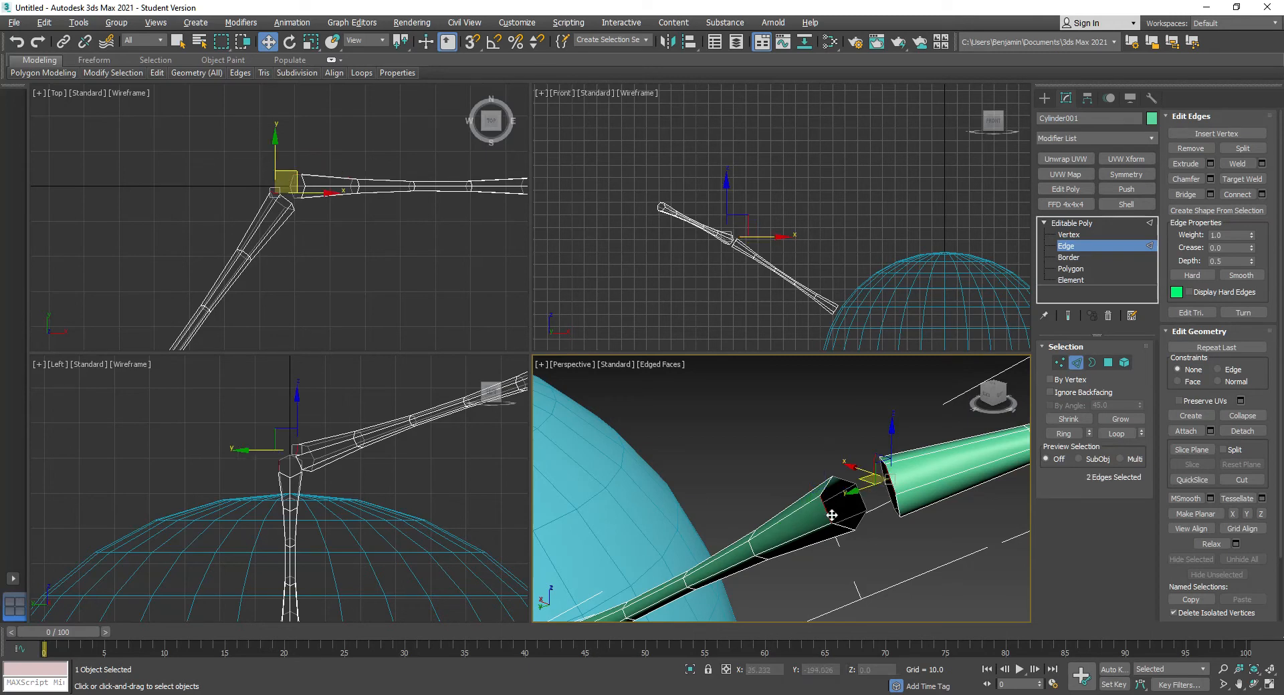
key("ctrl+r")
left_click_drag(752, 476, 748, 400)
right_click(748, 399)
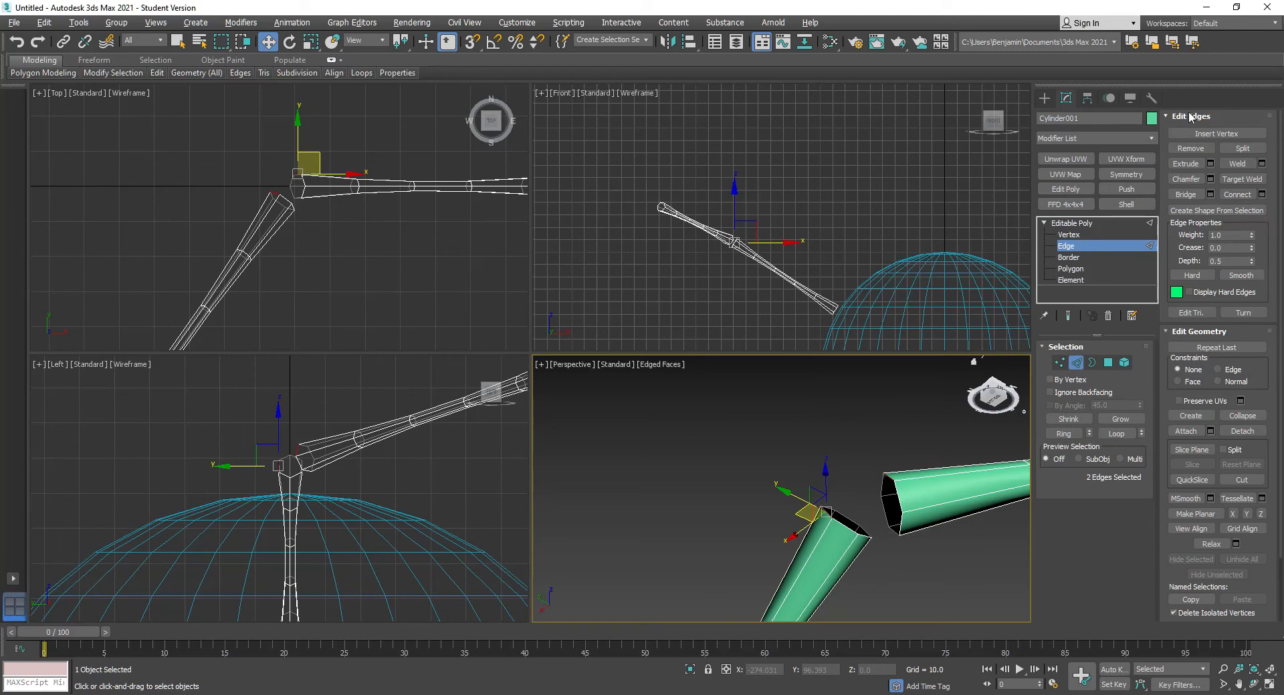
left_click(1184, 195)
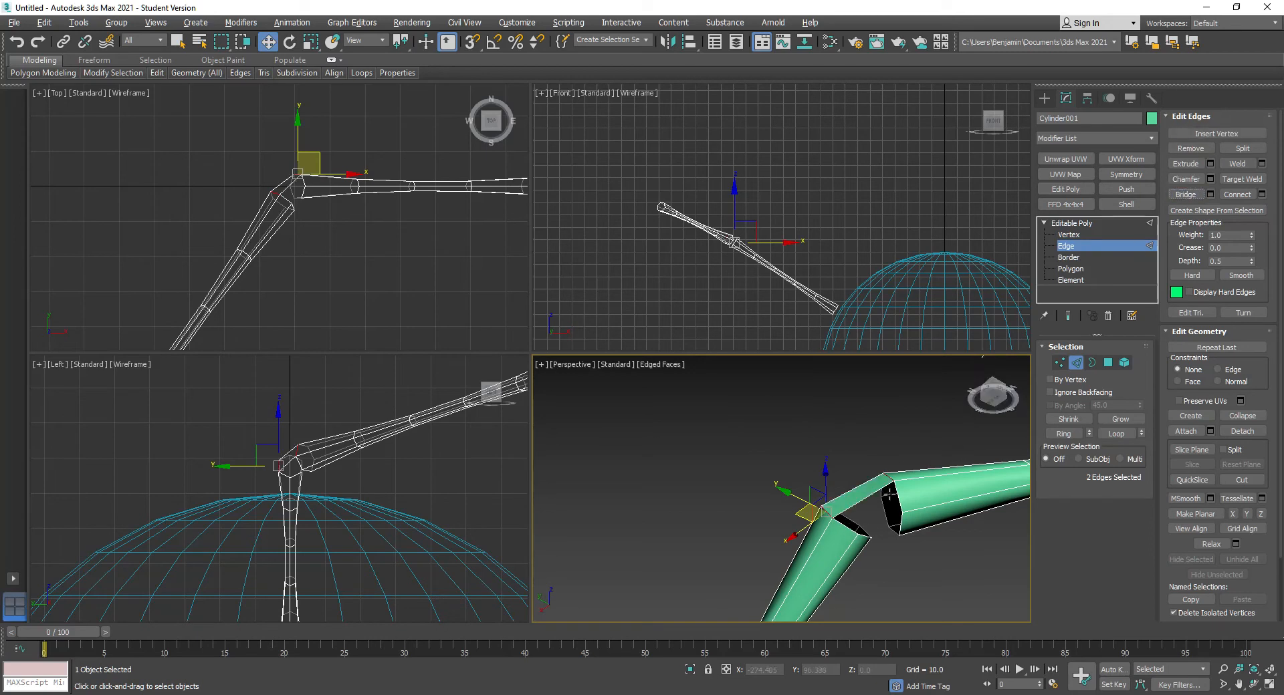
Step: Bridge two more pairs of facing edges beside the first bridged face to continue closing the joint
left_click(889, 565)
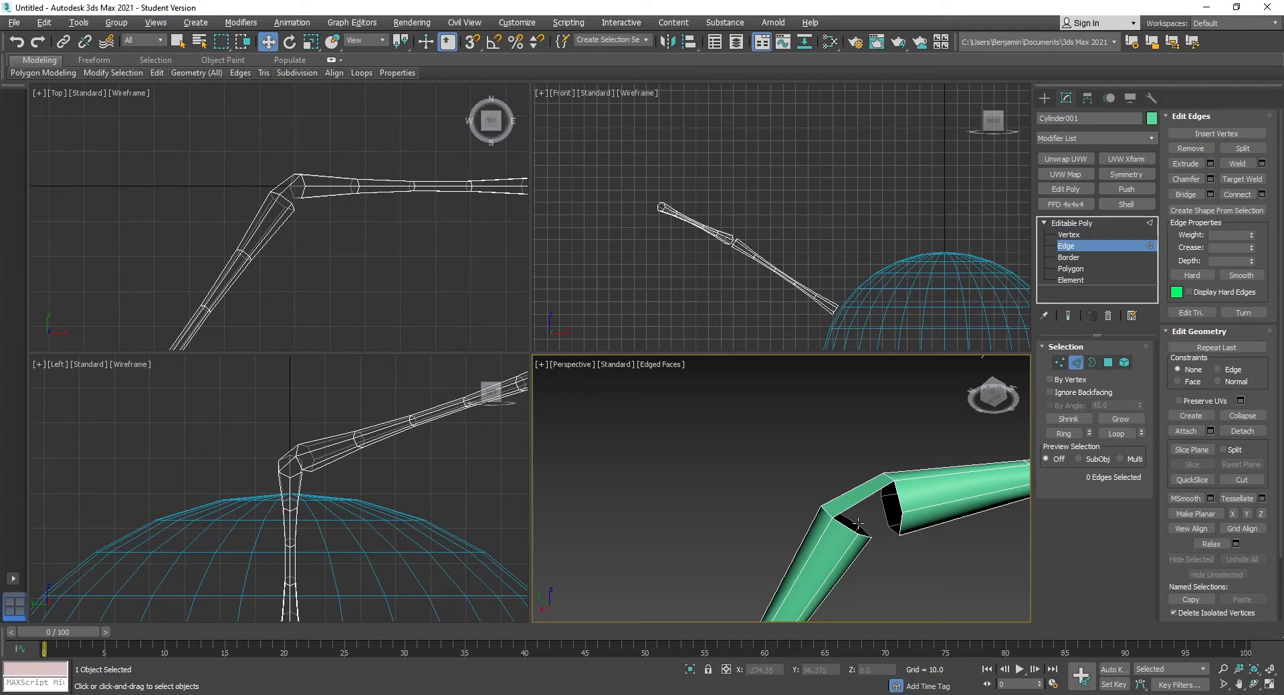
left_click(1185, 195)
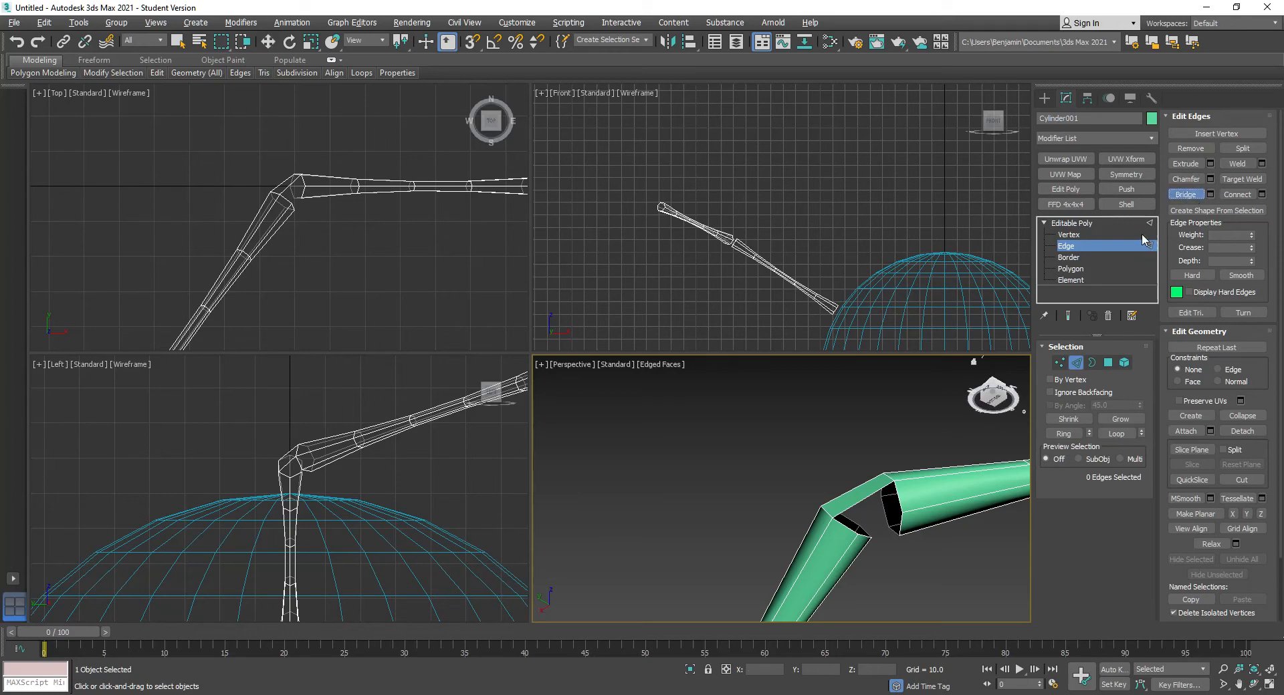
left_click(898, 498)
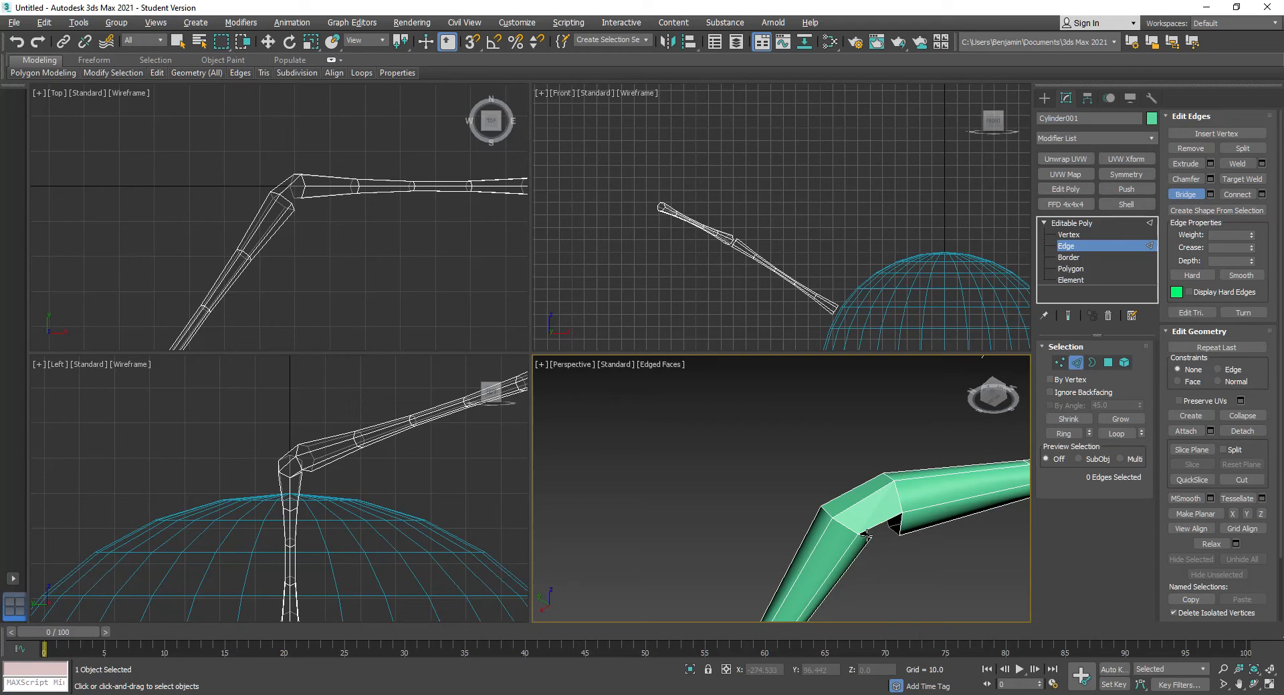
left_click(900, 524)
key("w")
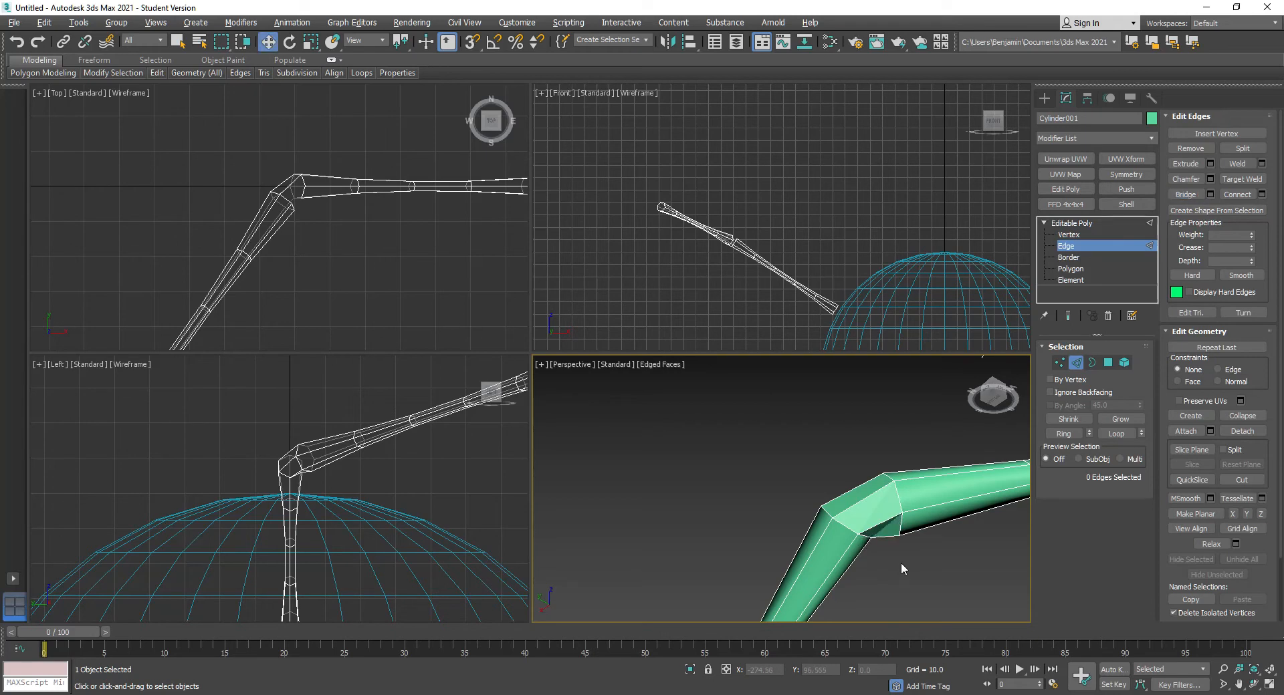
Step: Bridge a pair of facing open edges on the opposite side of the joint
left_click(879, 524)
key("ctrl+r")
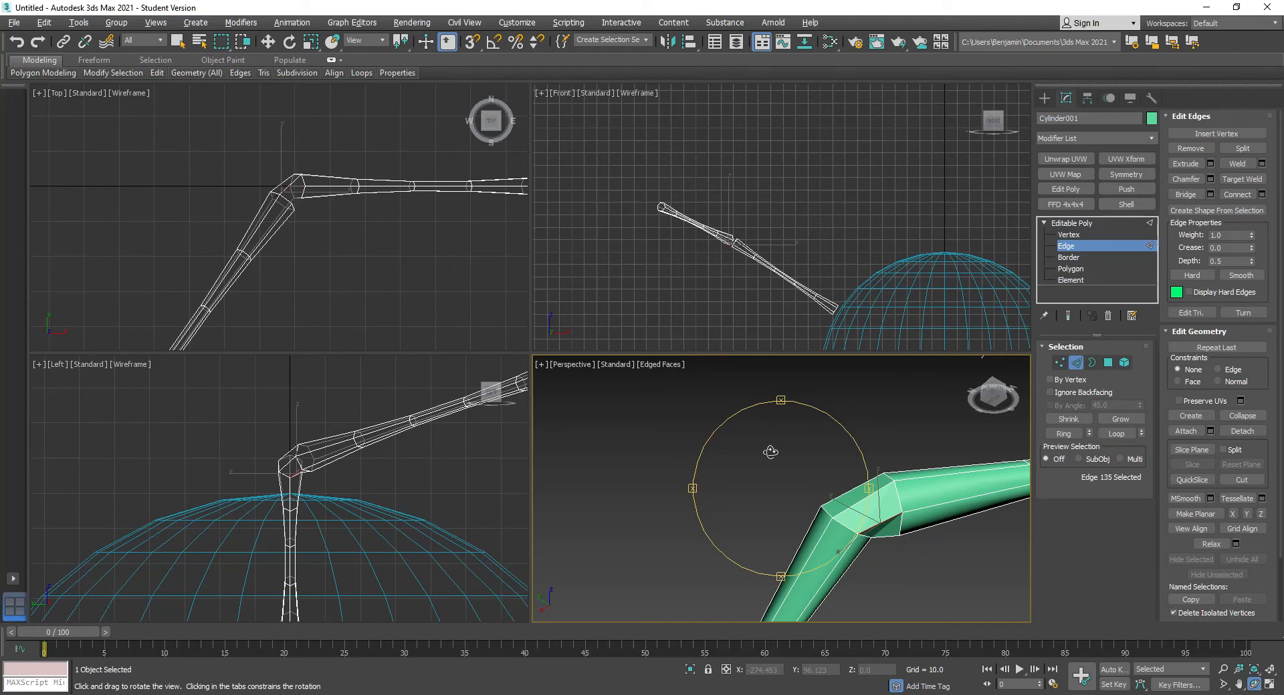
left_click_drag(766, 443, 991, 519)
right_click(991, 519)
left_click(989, 517)
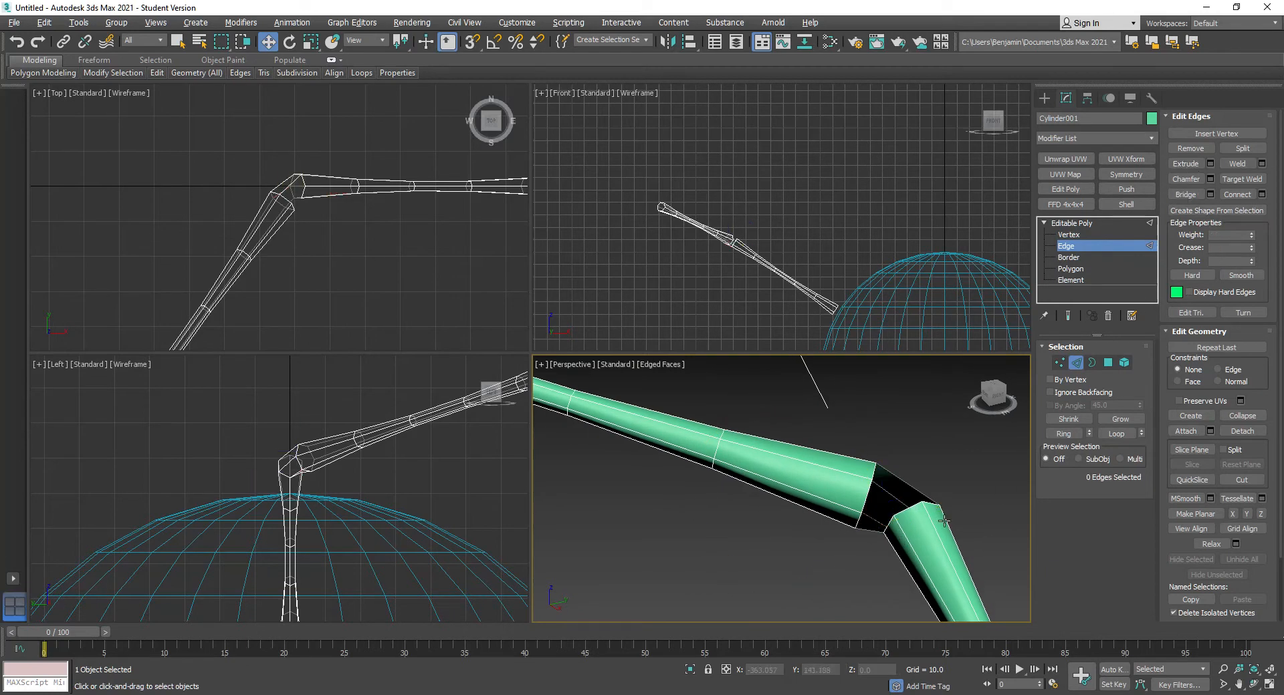
left_click(930, 505)
key("ctrl+z")
key("ctrl+z")
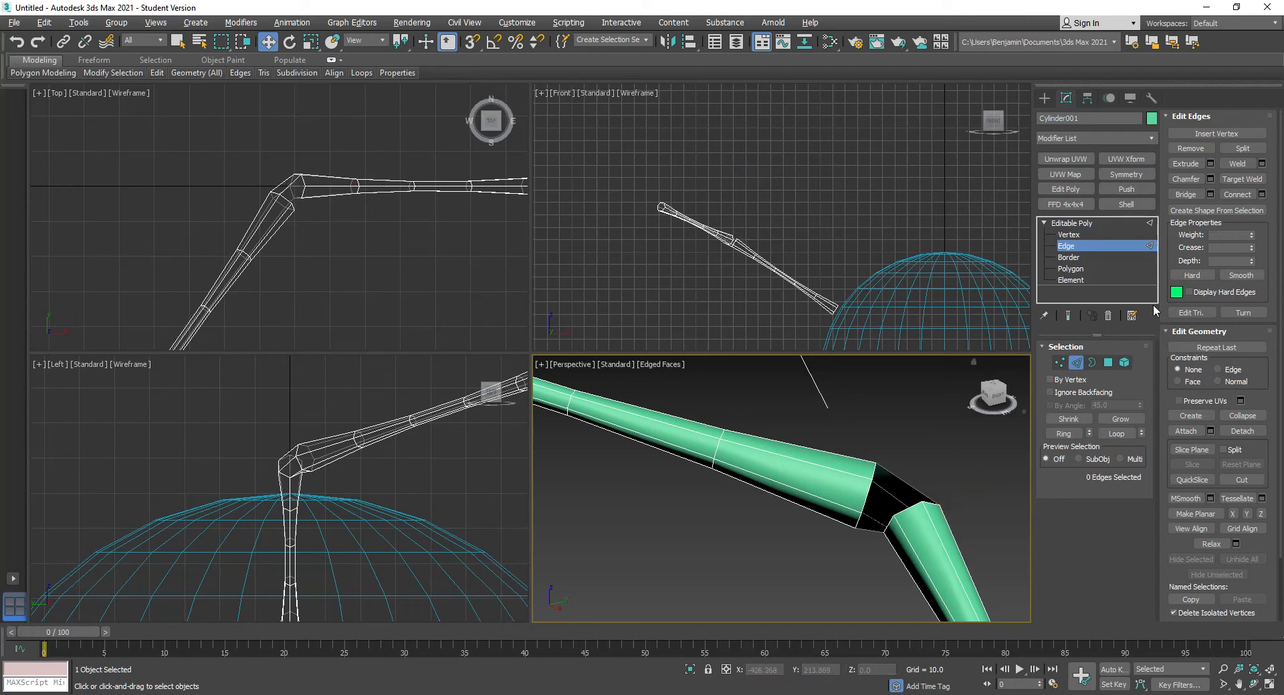
left_click(873, 470)
left_click(930, 506, "ctrl")
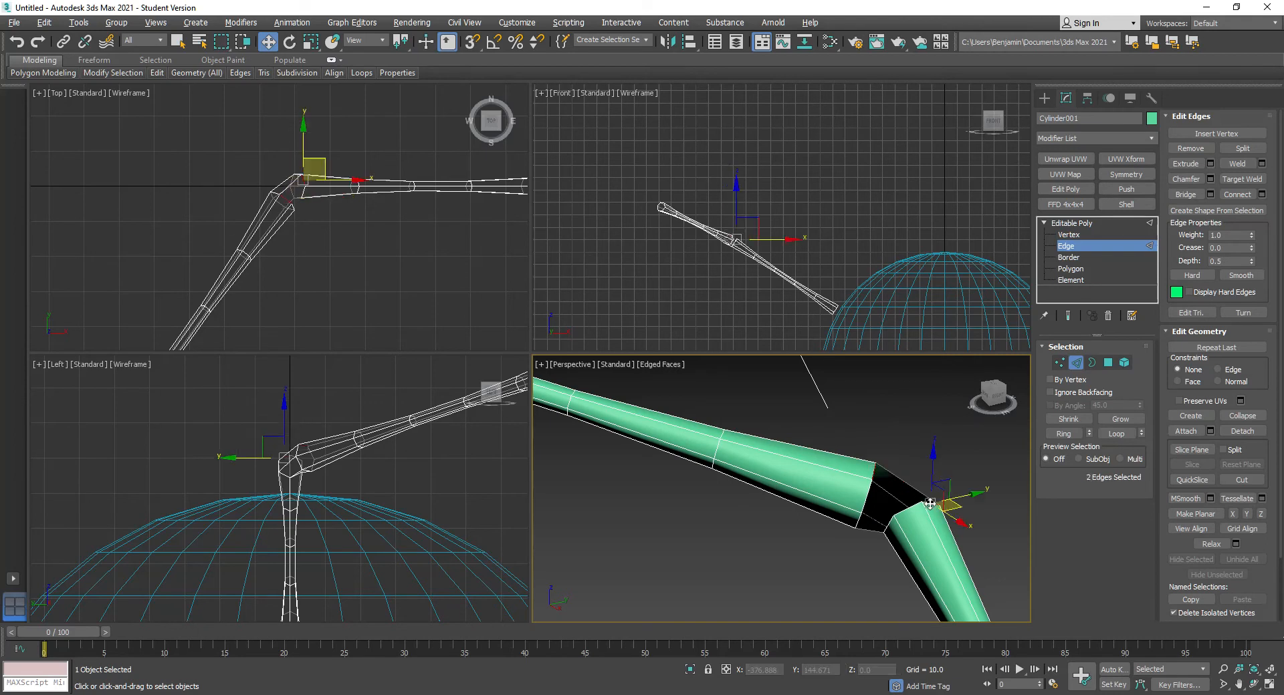
key("ctrl+r")
left_click_drag(807, 483, 771, 448)
right_click(772, 448)
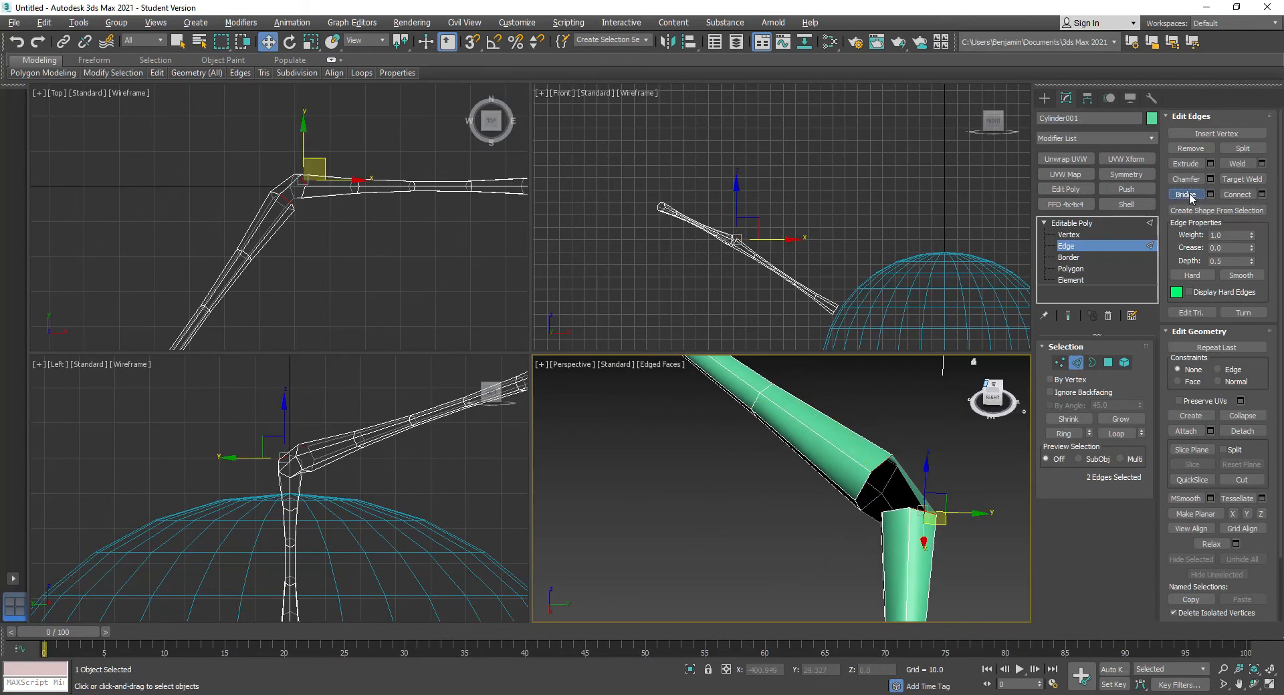
Step: Bridge the remaining pairs of facing open edges to close the joint between the two limb segments completely
left_click(865, 498)
left_click(863, 491, "ctrl")
left_click(1176, 196)
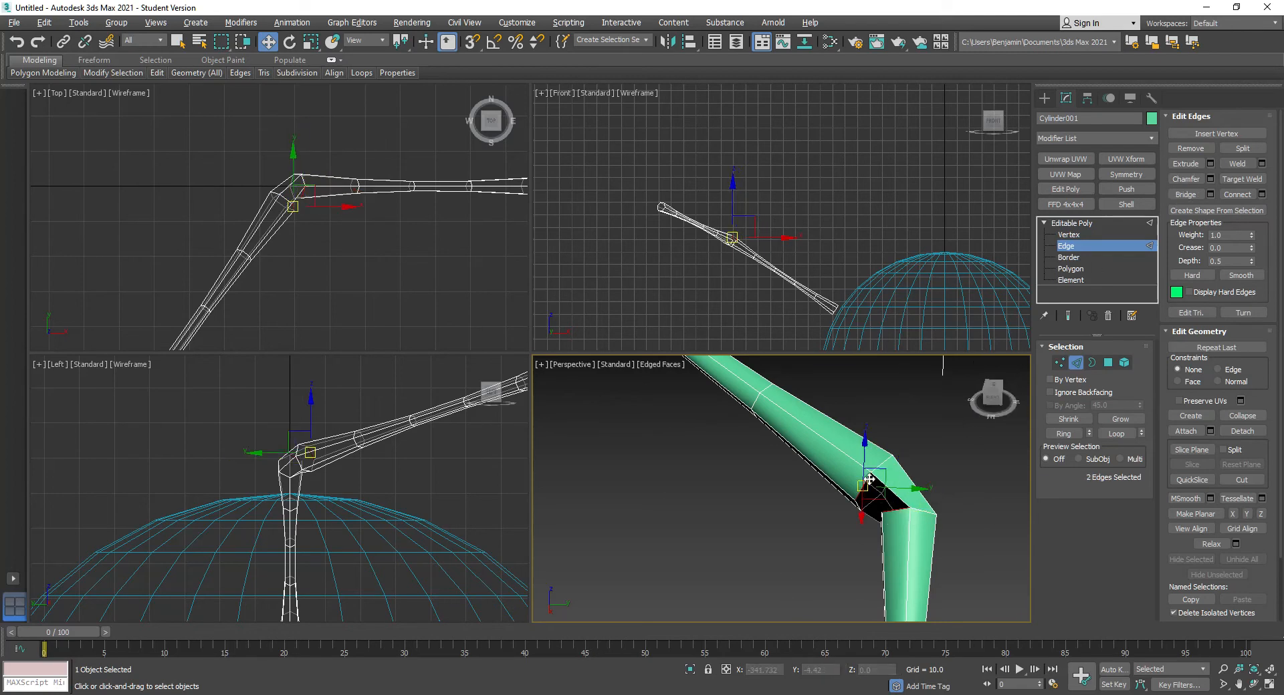
left_click(1199, 193)
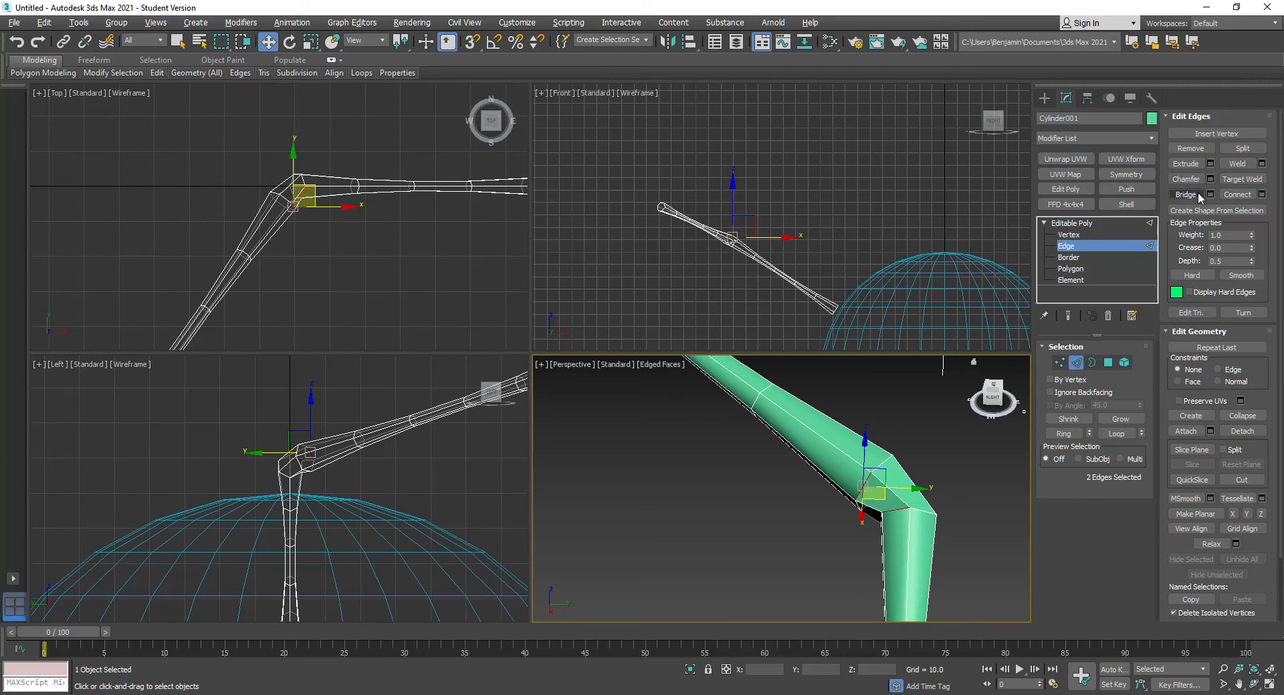
middle_click_drag(769, 521, 839, 434, "alt")
left_click(922, 418)
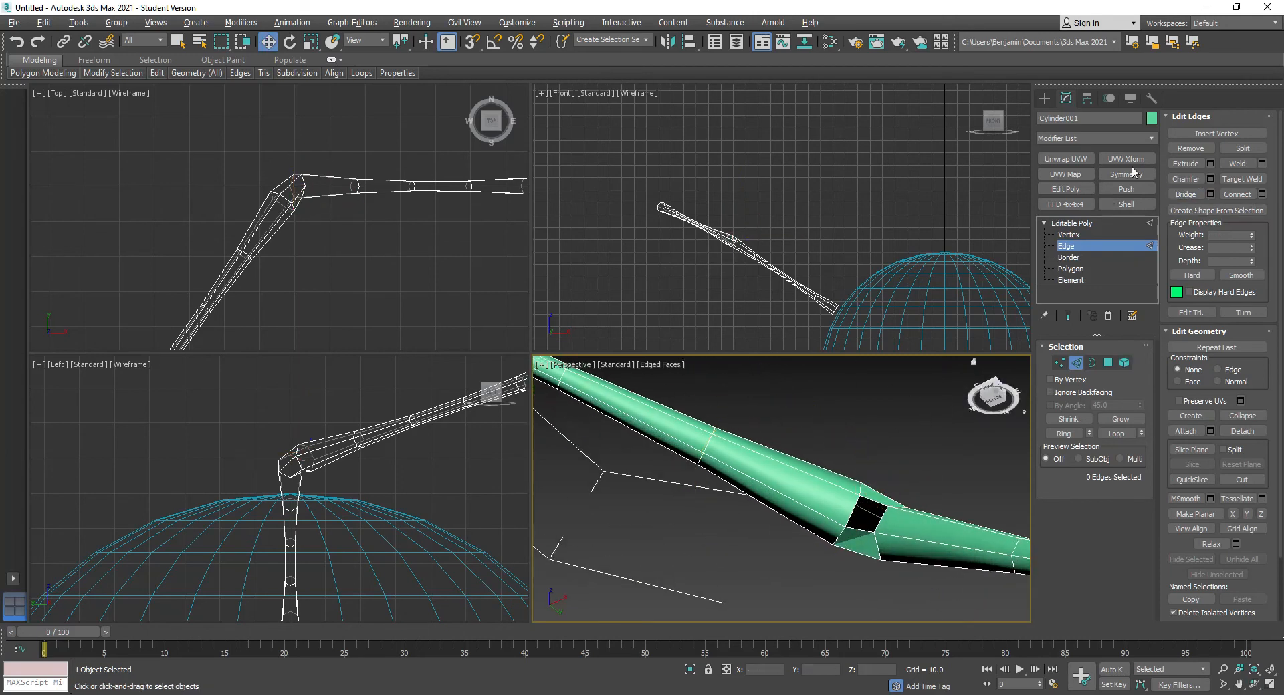
left_click(1185, 194)
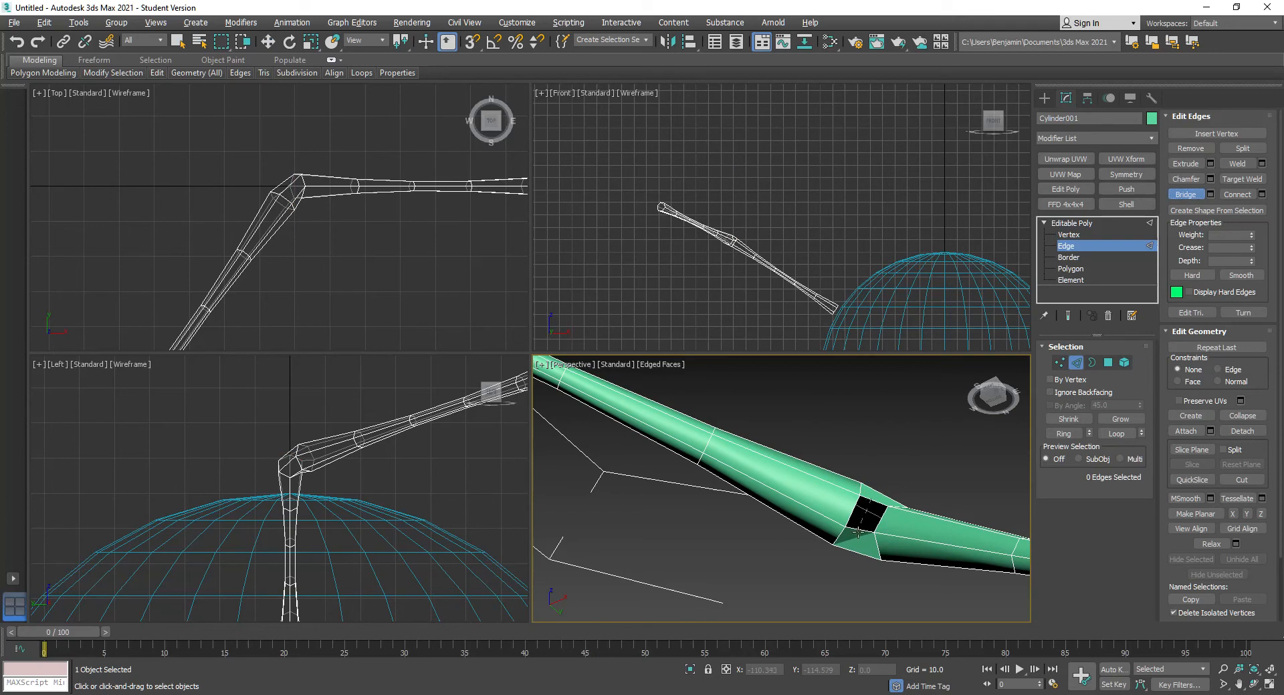
left_click(856, 533)
right_click(737, 603)
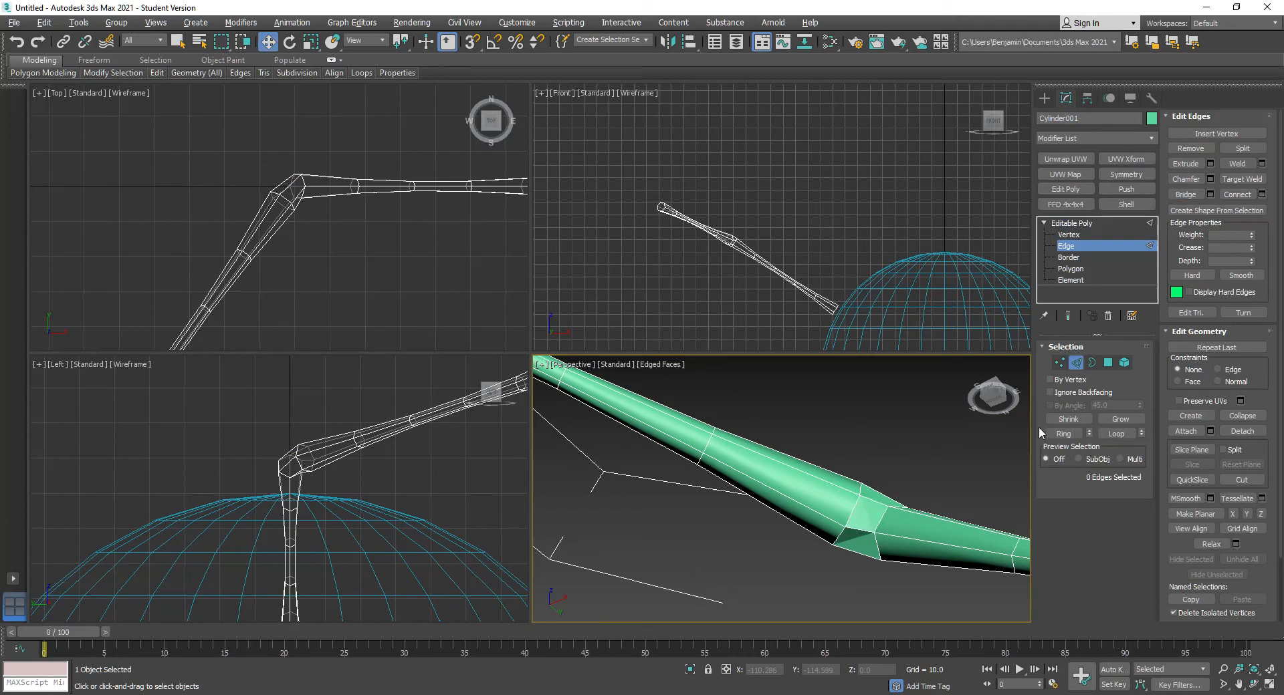
Step: Try auto-smoothing the whole limb element with a threshold of 45.0 and check the shading without edge display
left_click(1108, 366)
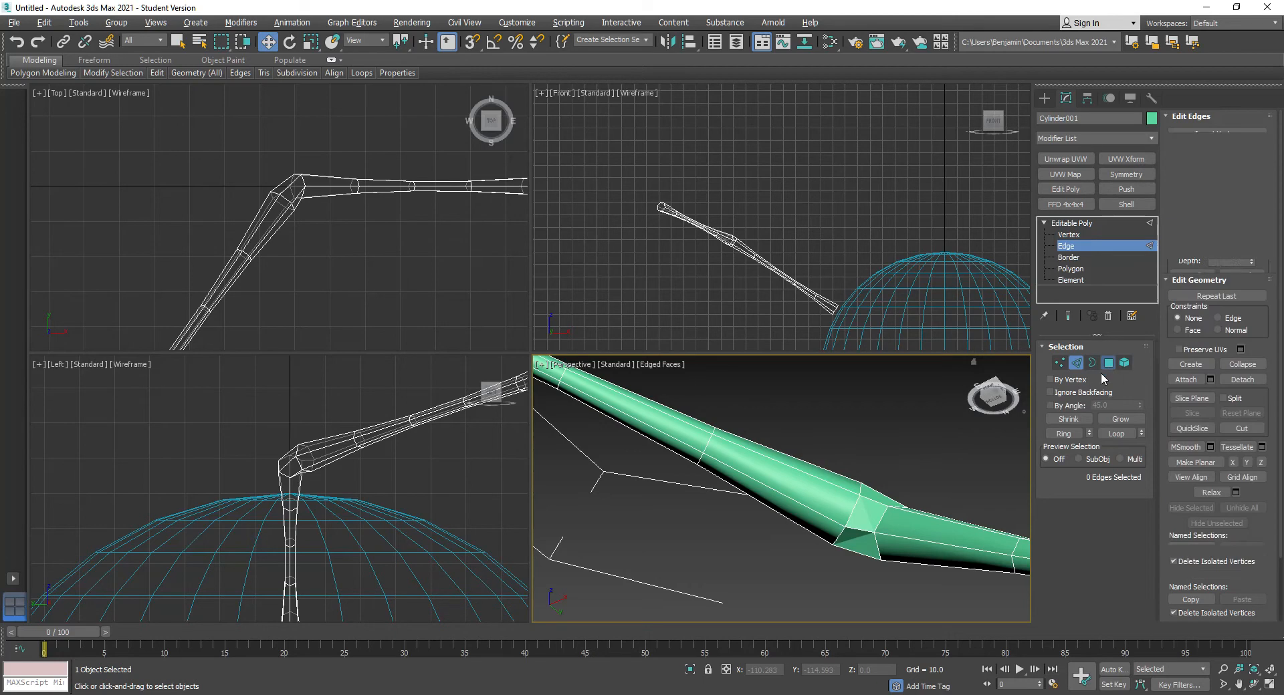
middle_click_drag(788, 584, 856, 527, "alt")
left_click(692, 610)
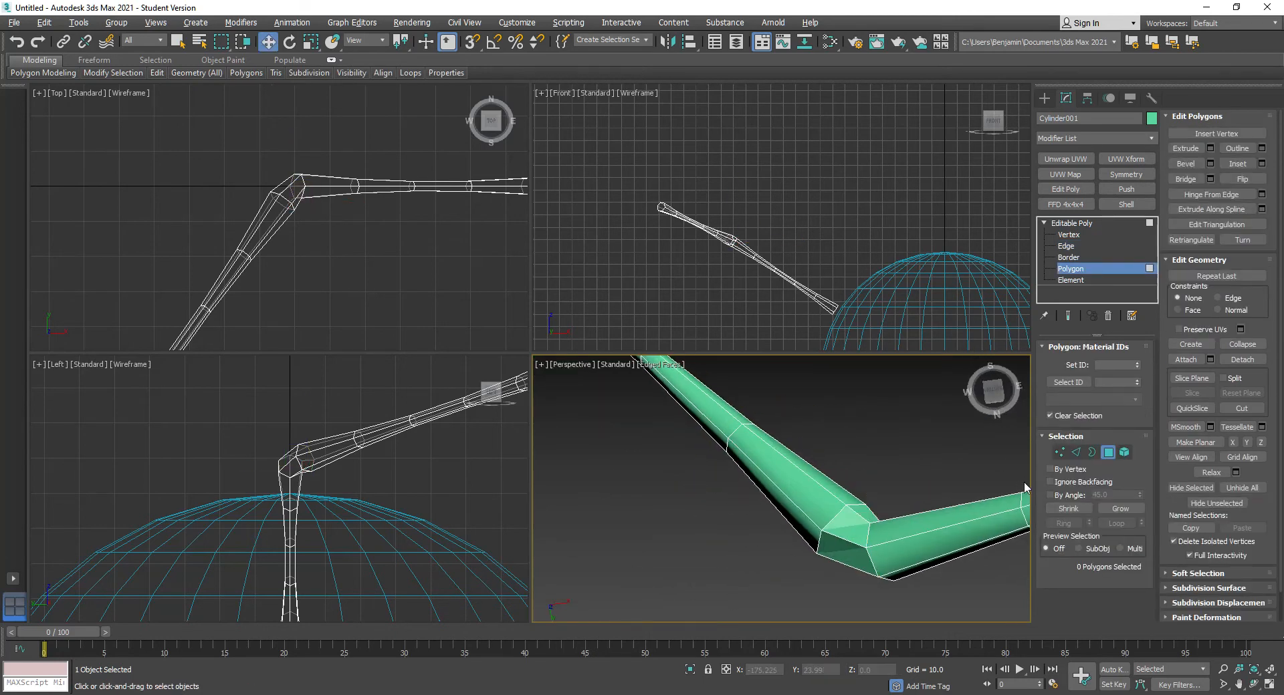
left_click(1125, 452)
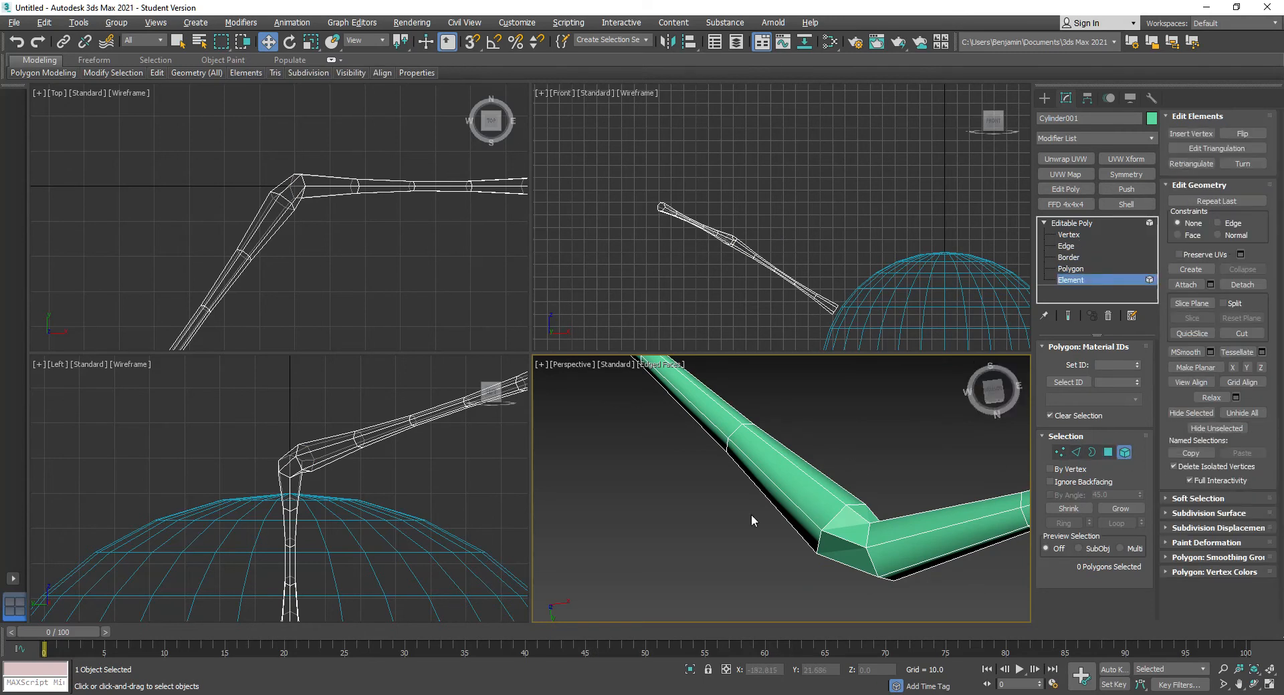
left_click(792, 480)
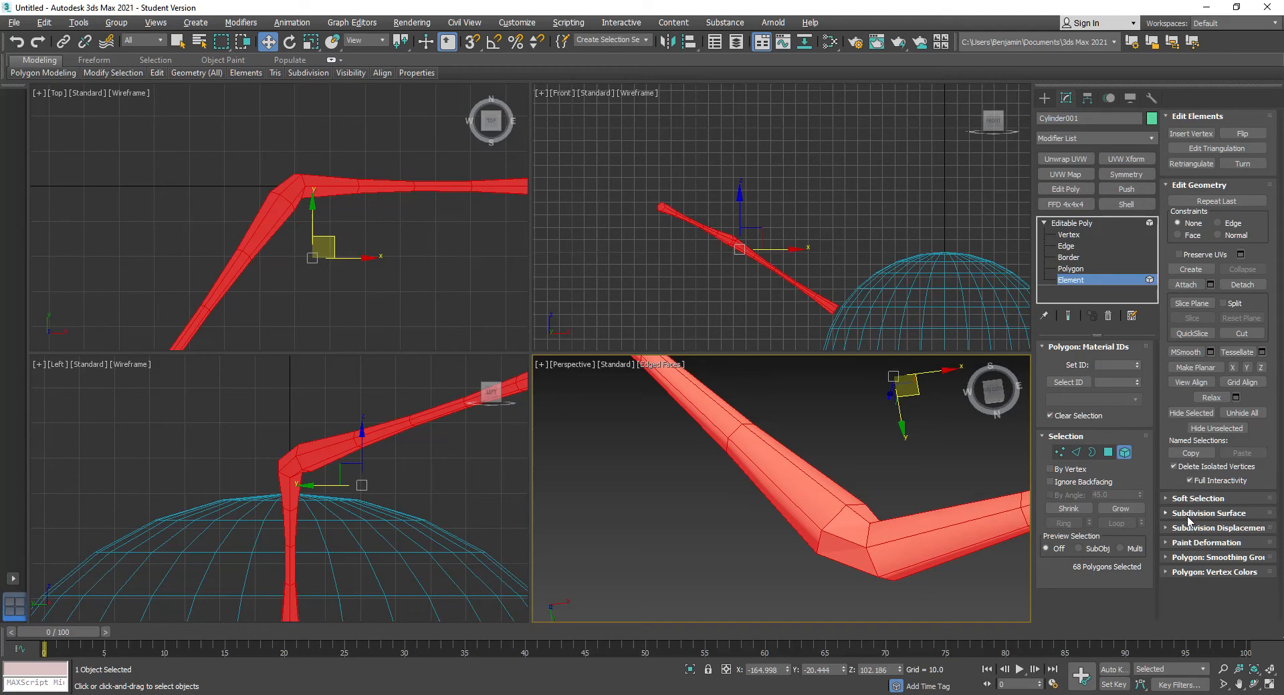
left_click(1199, 559)
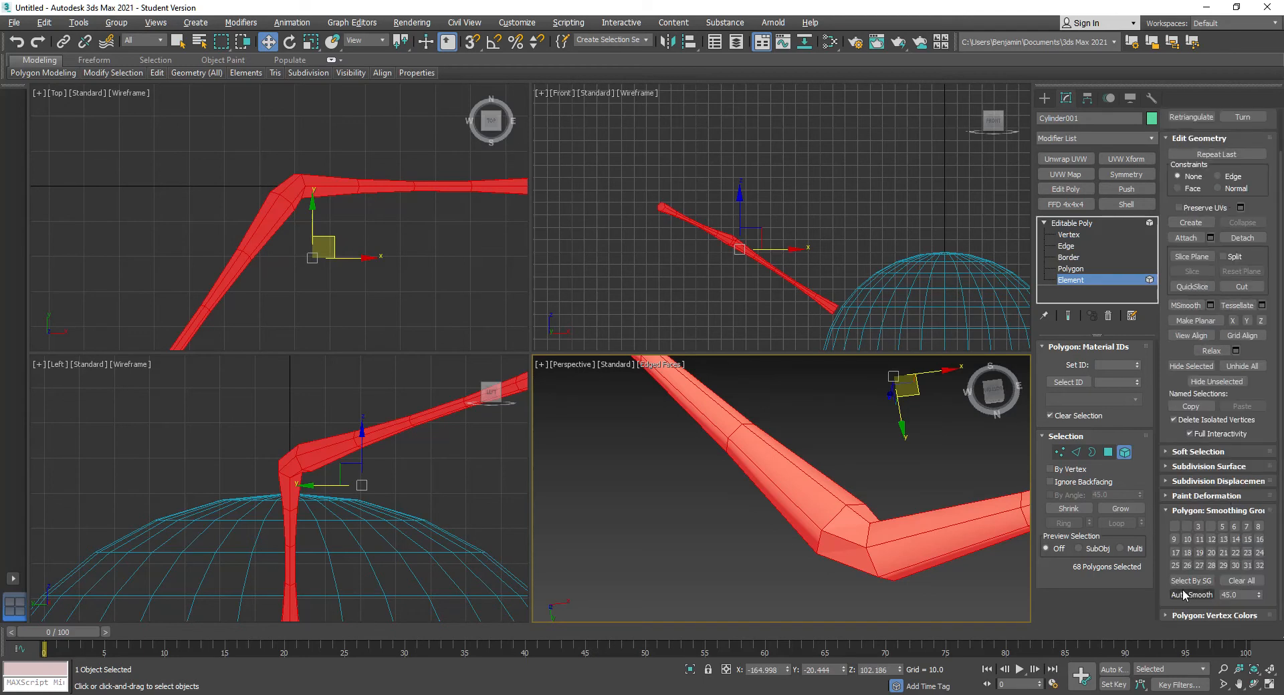
left_click(635, 551)
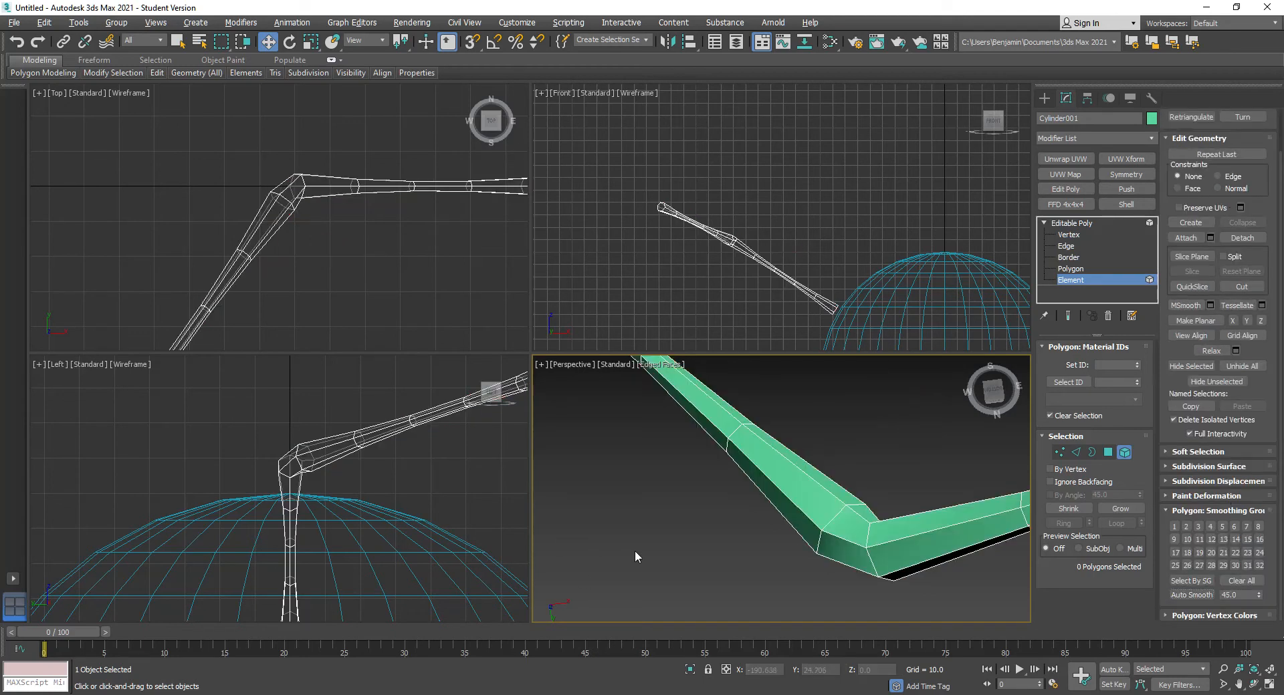
left_click(1075, 225)
left_click(893, 413)
key("F4")
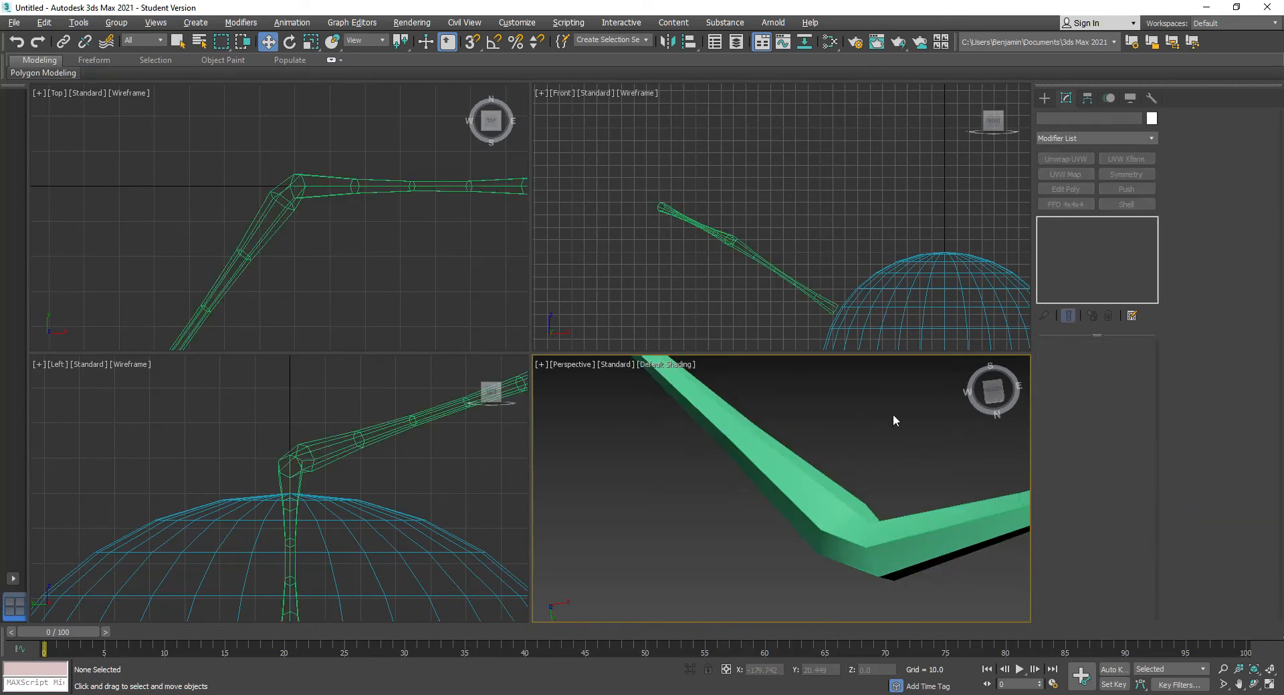
Step: Clear all smoothing groups from the whole limb element and assign it to smoothing group 1
left_click(822, 548)
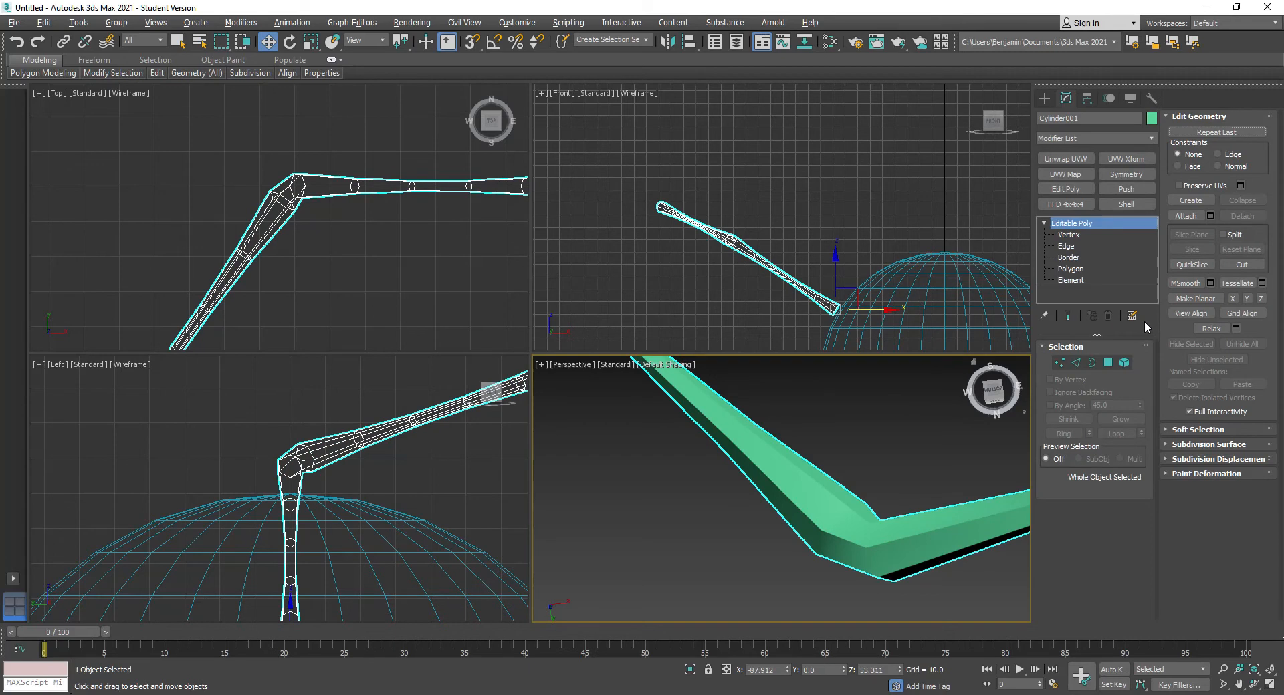
key("5")
left_click(818, 528)
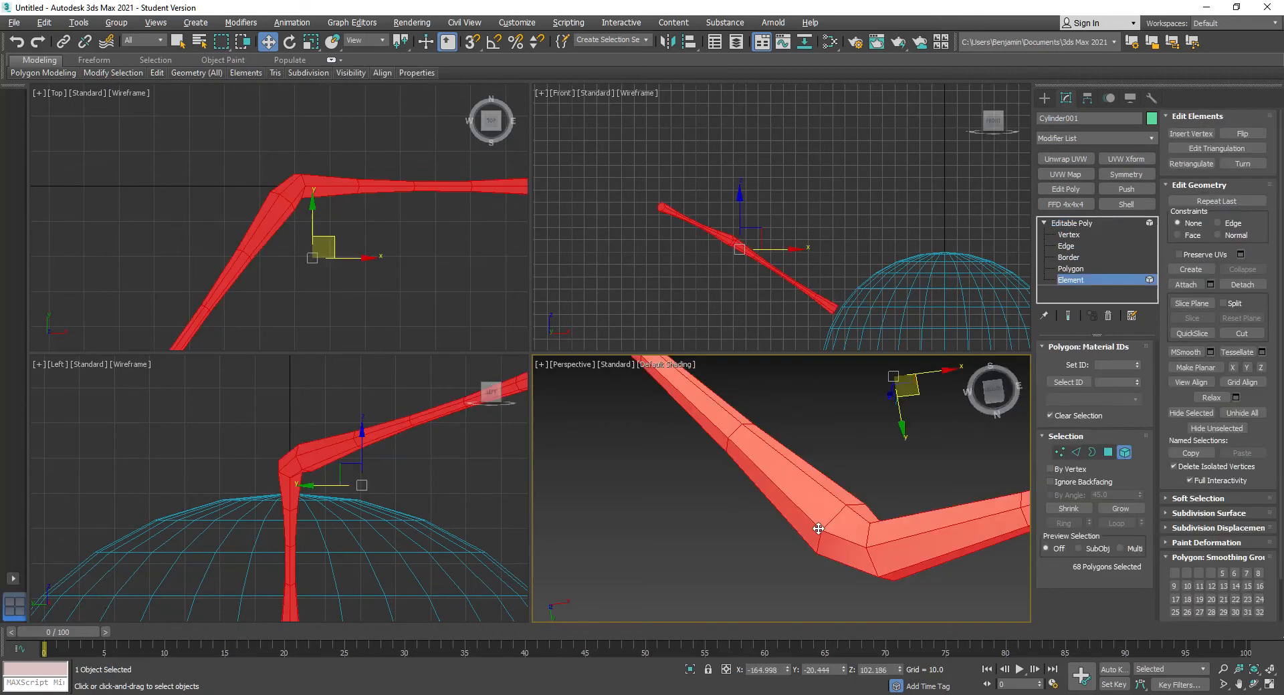
scroll(1218, 479, "down", 2)
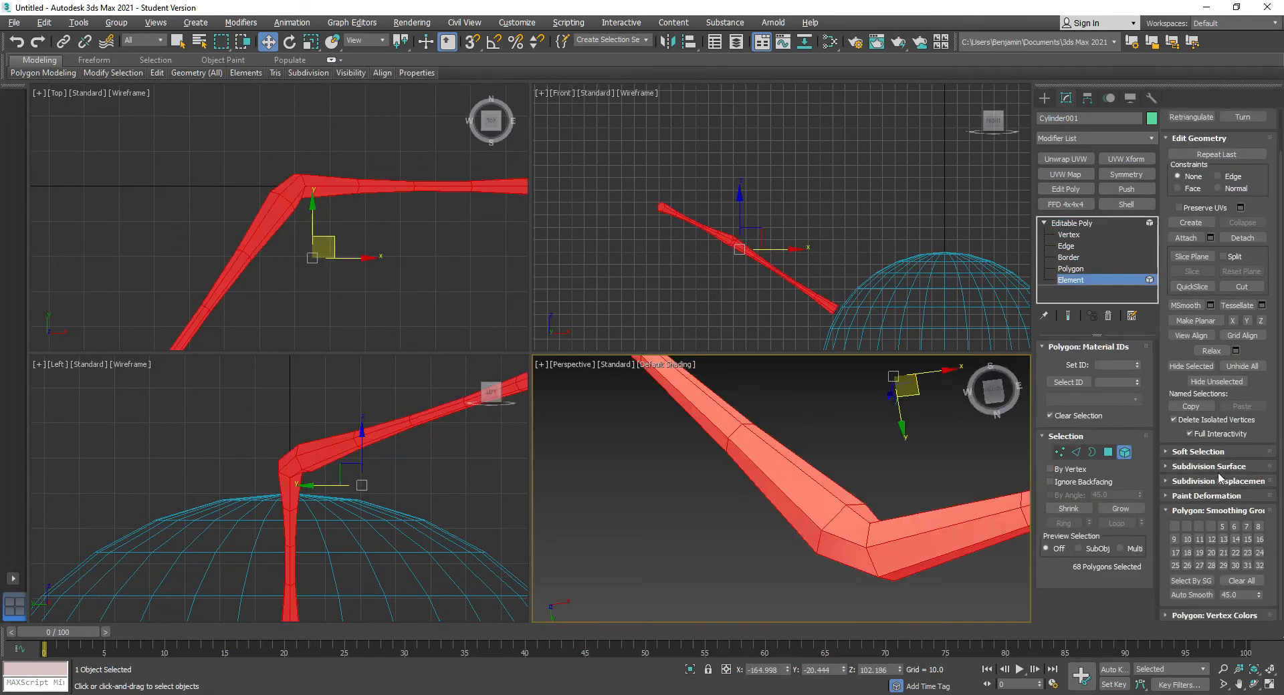
left_click(1239, 581)
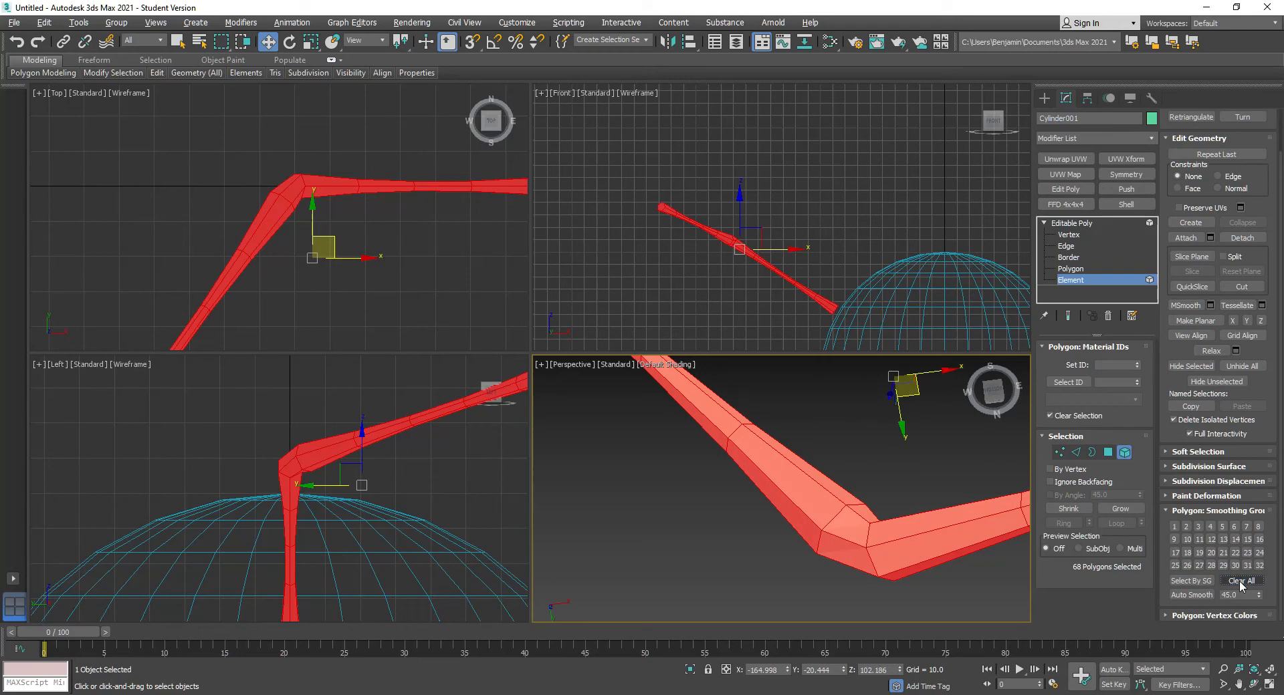
left_click(1174, 526)
left_click(680, 540)
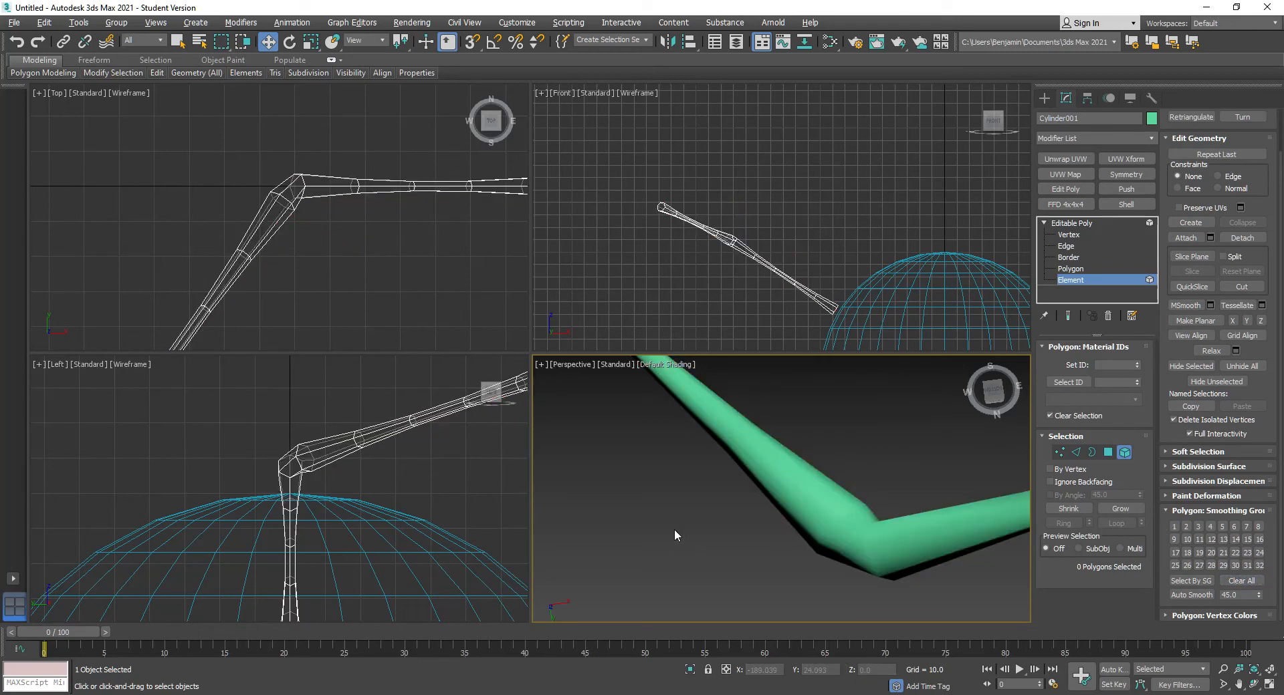
key("F4")
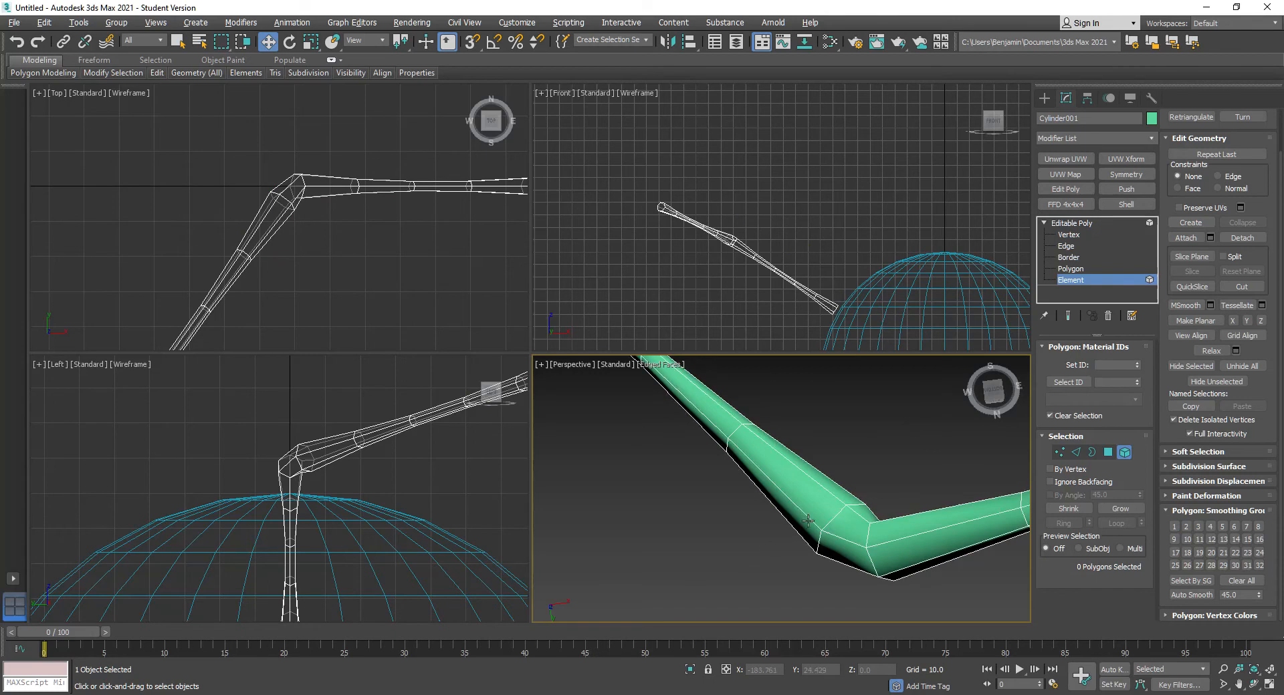
Step: Try relaxing the edge loop around the joint with the default Relax operation, and undo it
left_click(1076, 453)
double_click(867, 535)
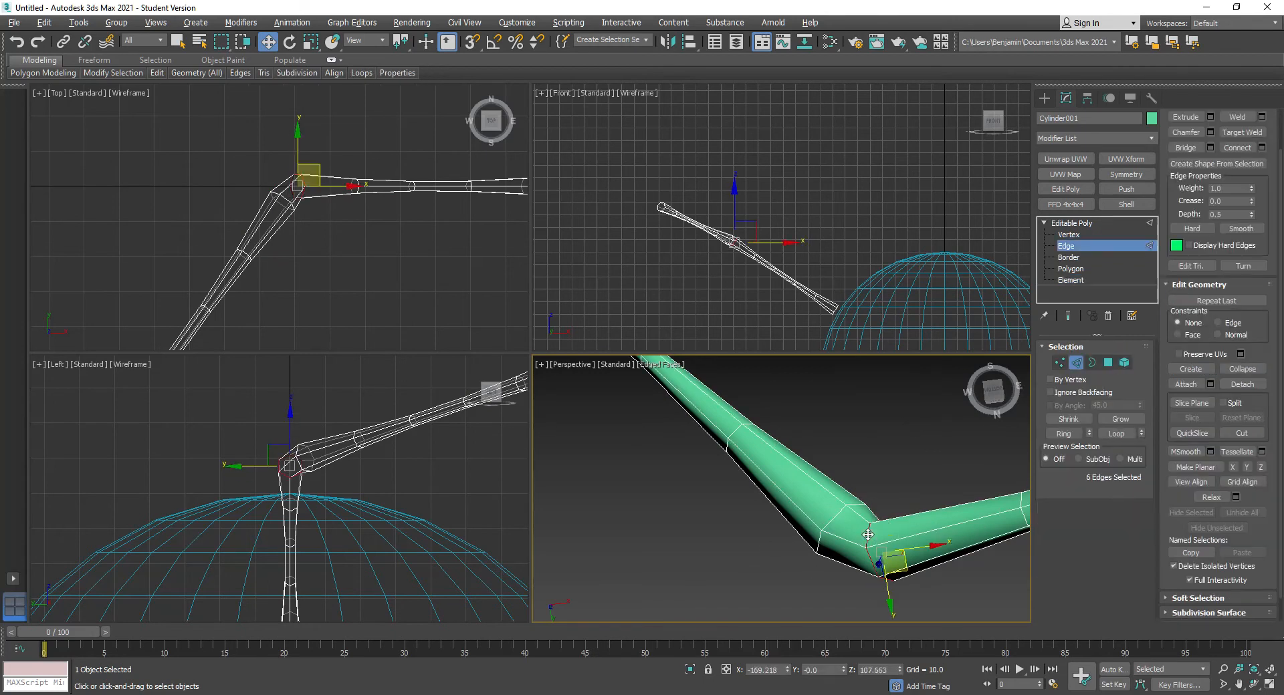
middle_click_drag(867, 535, 821, 516, "alt")
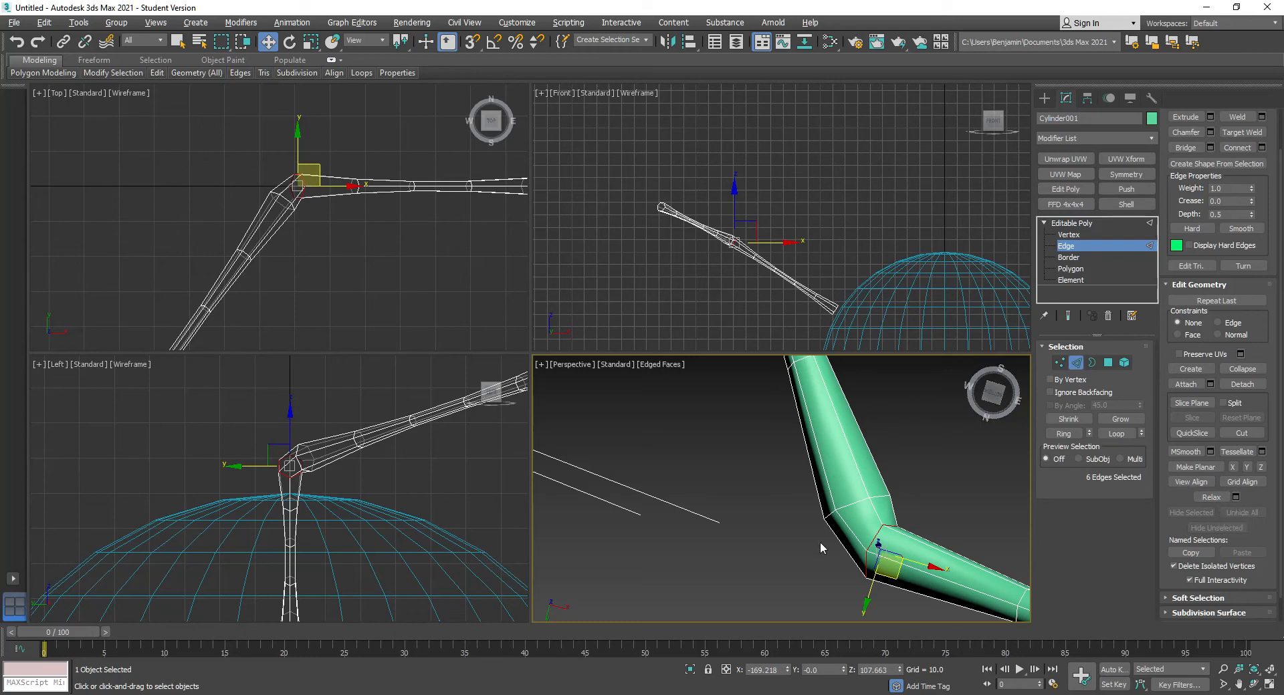
middle_click_drag(917, 510, 877, 437)
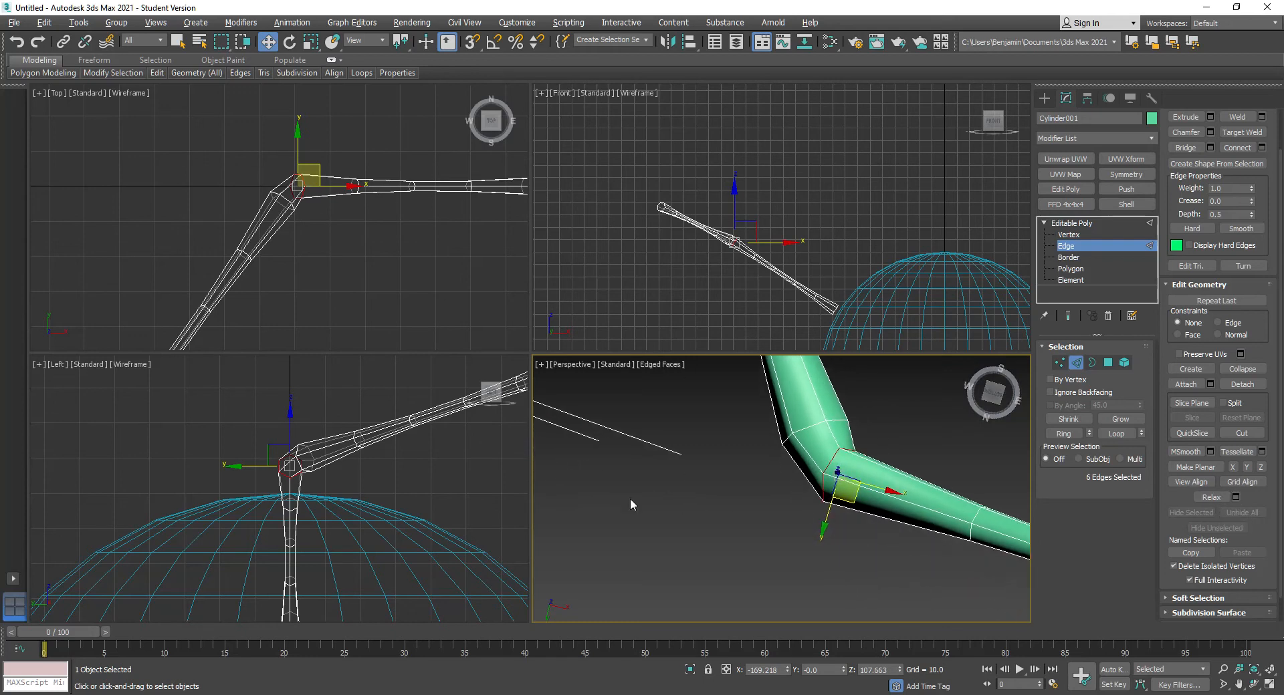
left_click(1211, 497)
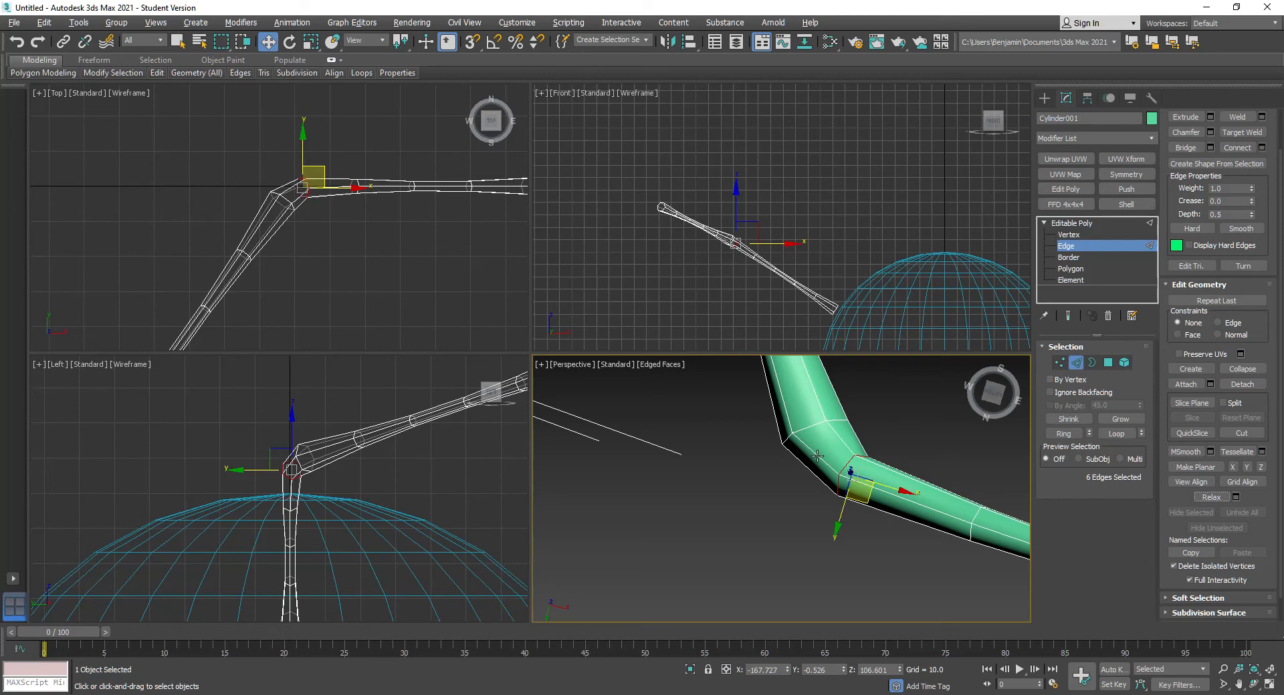
key("ctrl+z")
Step: Try Relax on the joint's edge loop with an adjusted amount of 1.0, and cancel it
left_click(1235, 498)
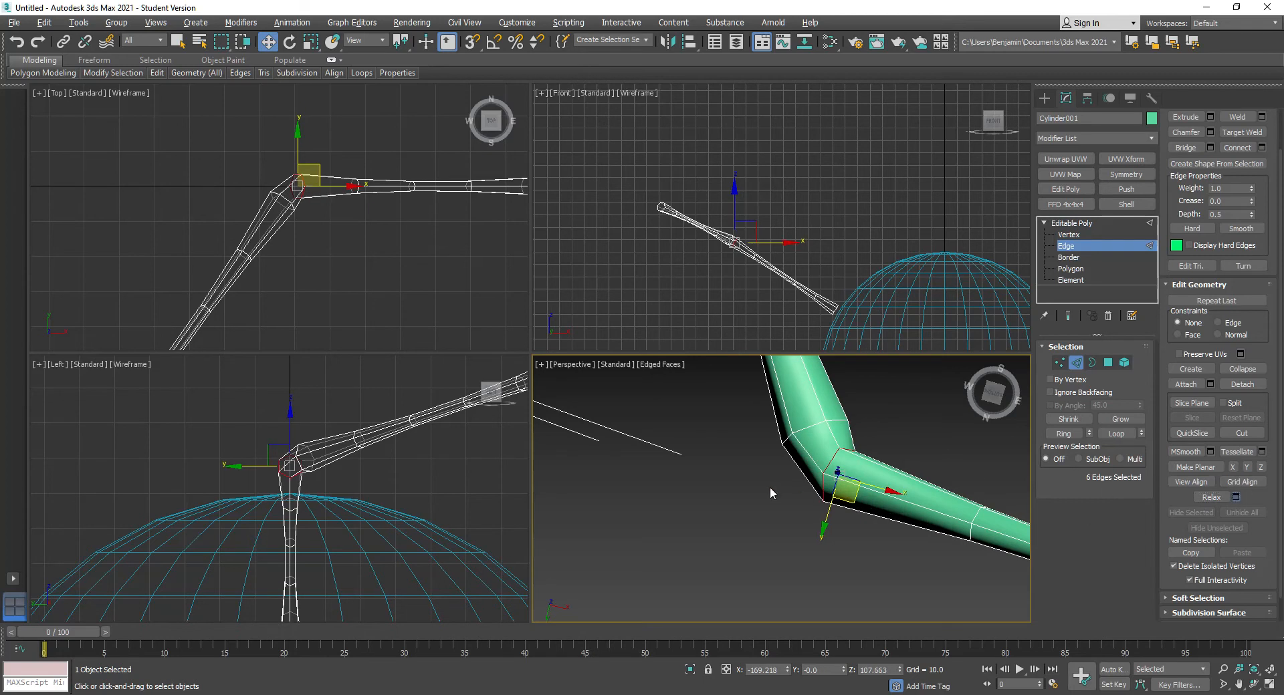
left_click_drag(551, 438, 560, 385)
left_click_drag(550, 456, 568, 391)
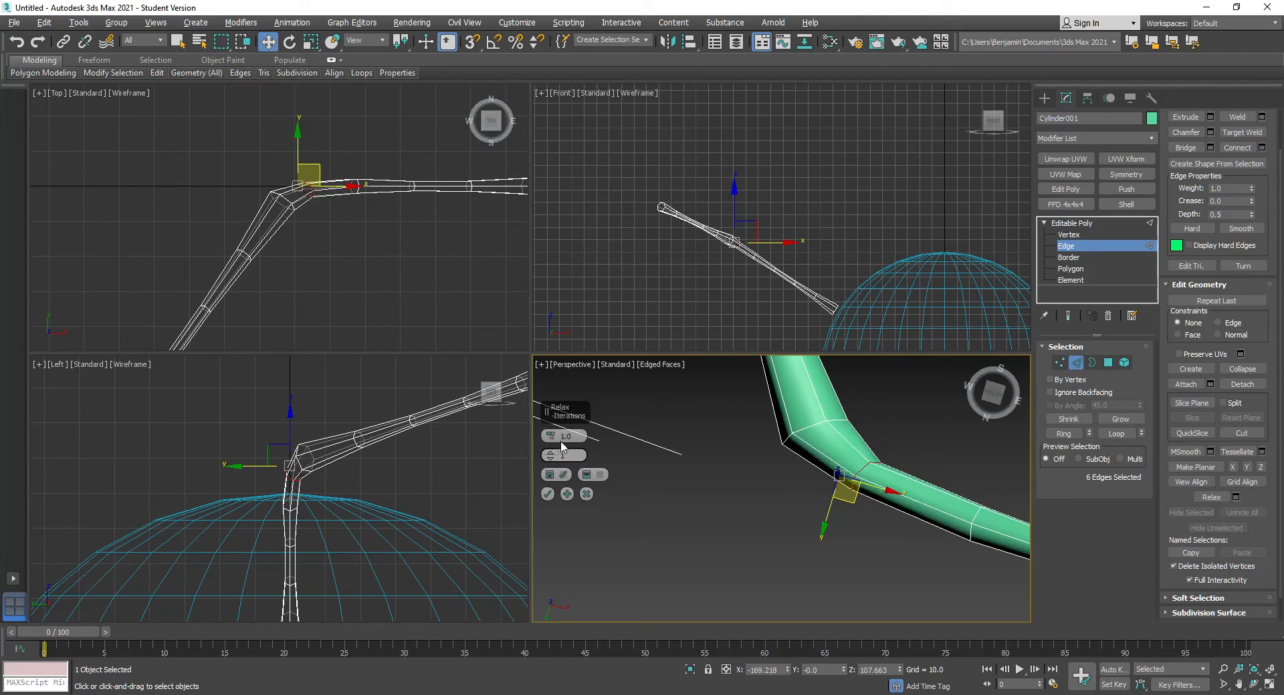
left_click(586, 494)
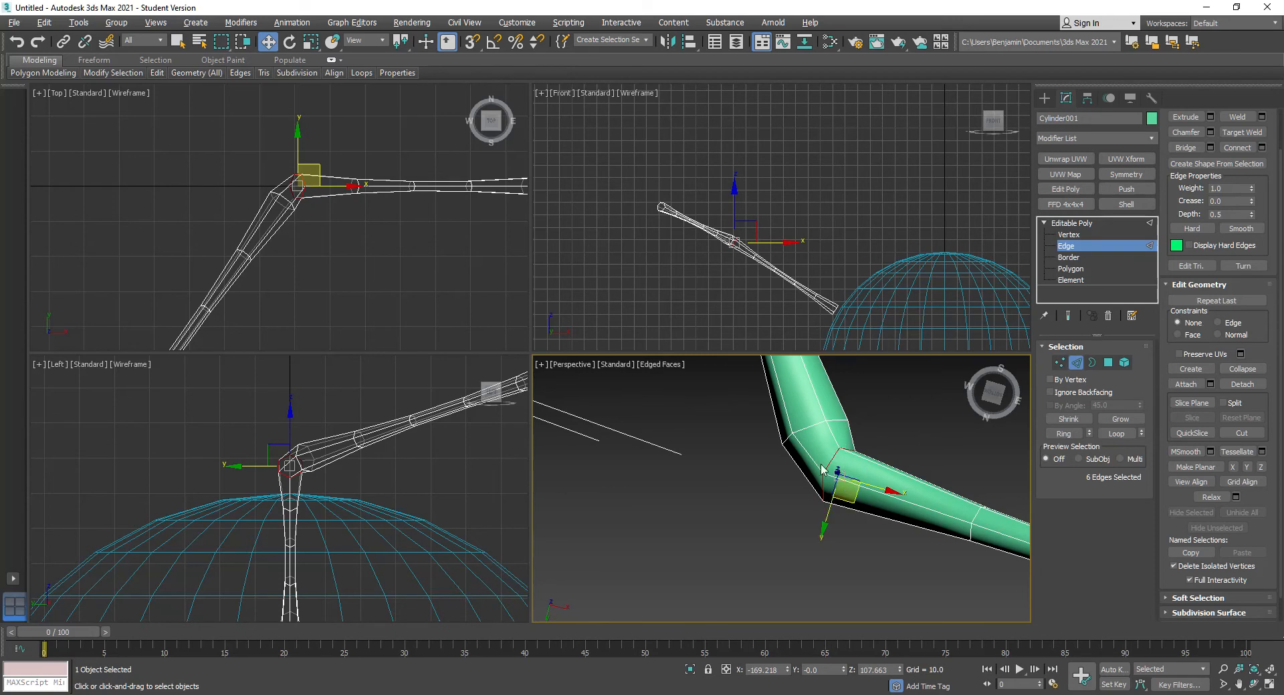
left_click(901, 447)
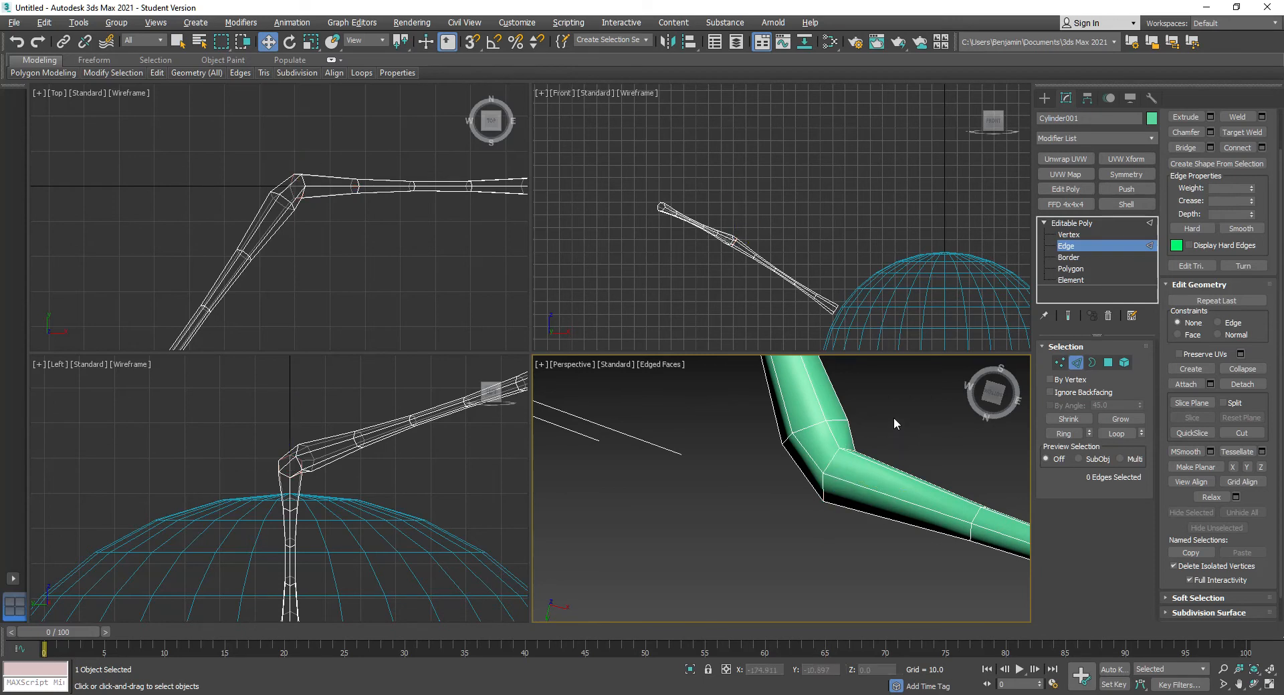
Step: Leave edge editing and clone the entire limb object
left_click(1076, 360)
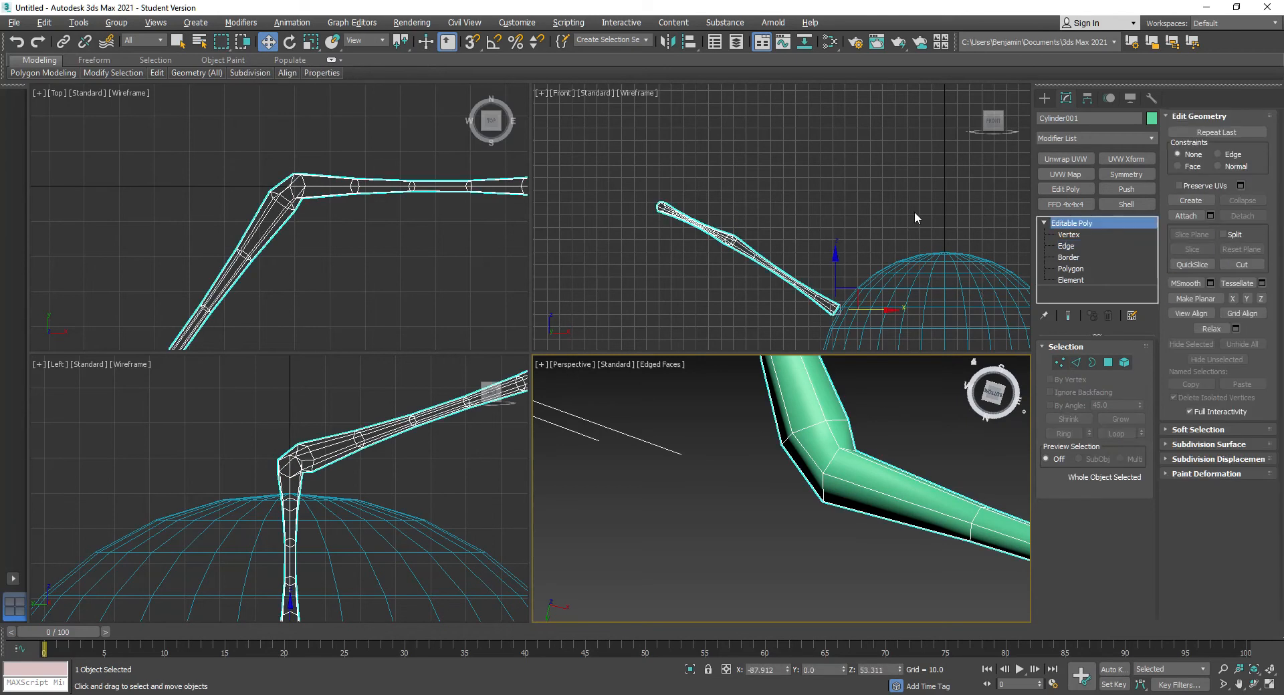
middle_click_drag(843, 497, 810, 494, "alt")
left_click_drag(832, 520, 807, 582)
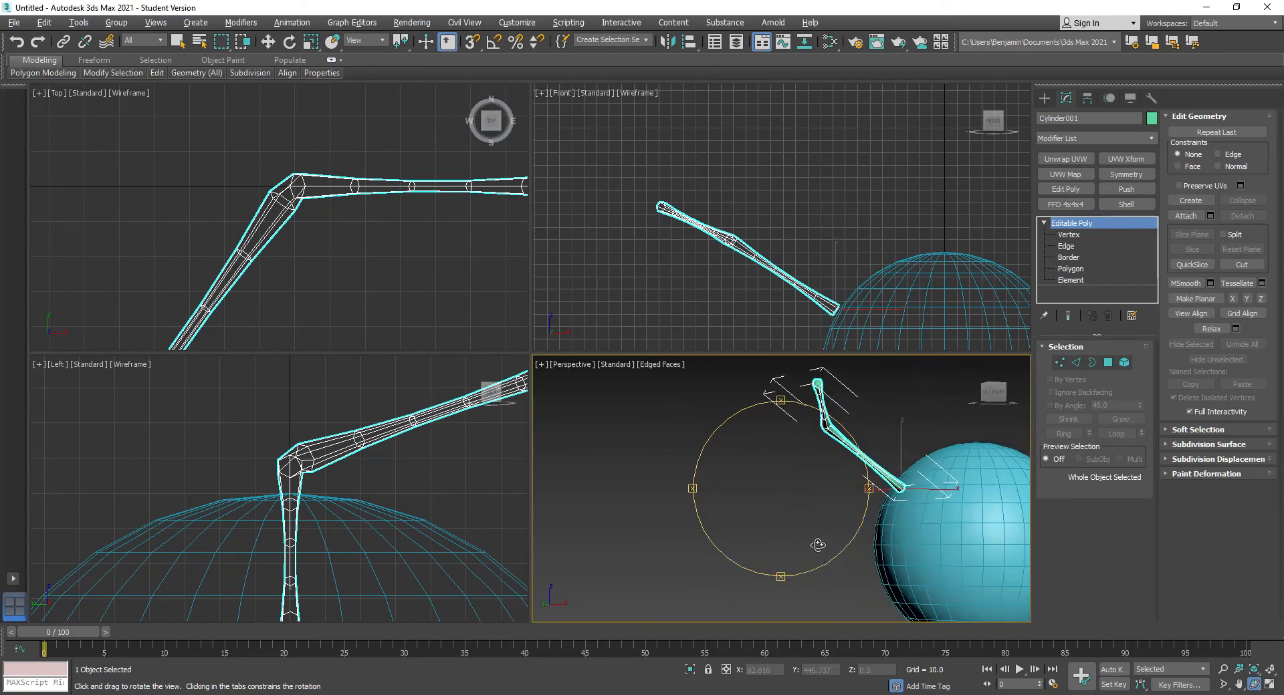
key("w")
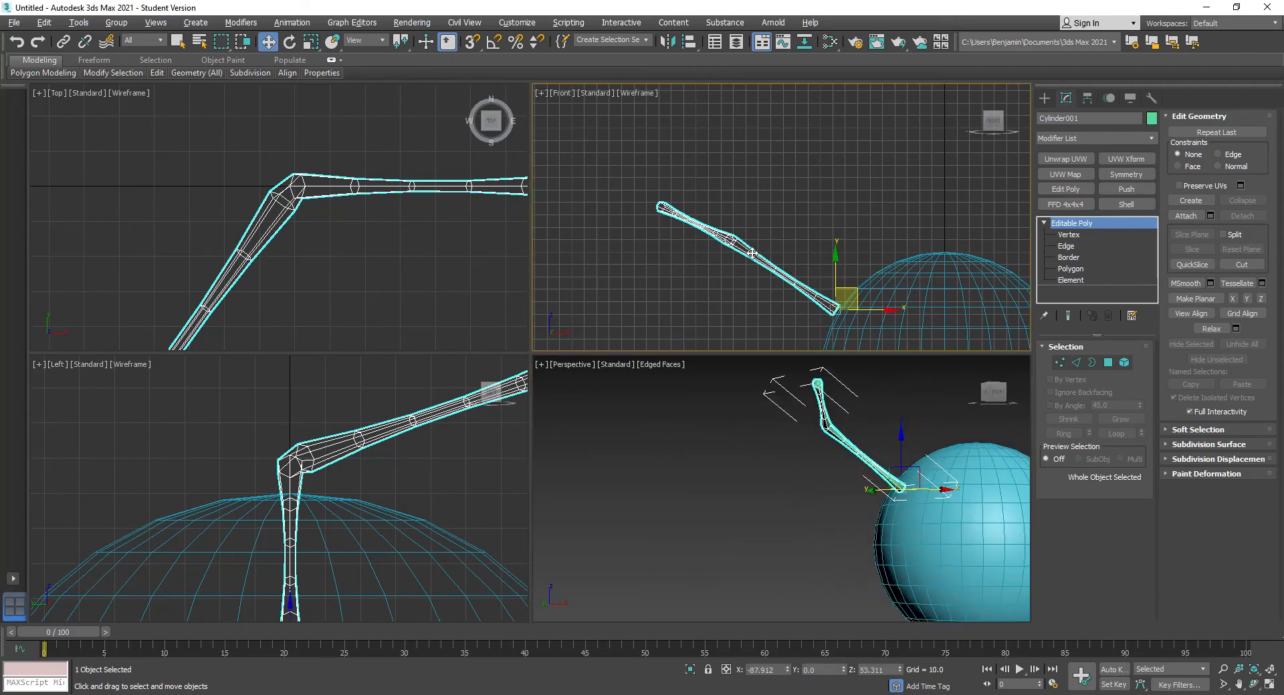
right_click(752, 254)
key("ctrl+v")
left_click(606, 403)
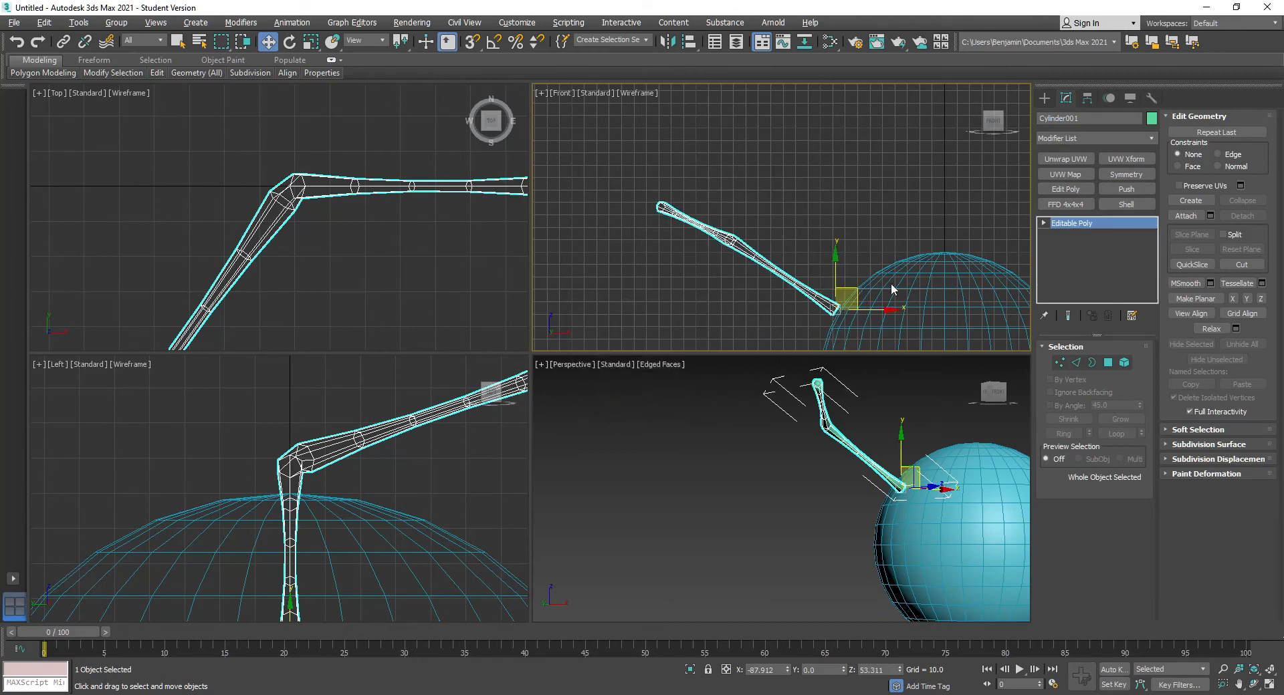
Step: Move the cloned limb outward so its inner end meets the outer end of the original limb
left_click_drag(770, 257, 587, 155)
scroll(268, 224, "down", 2)
middle_click_drag(247, 232, 355, 153)
scroll(354, 157, "down", 2)
left_click_drag(304, 101, 311, 242)
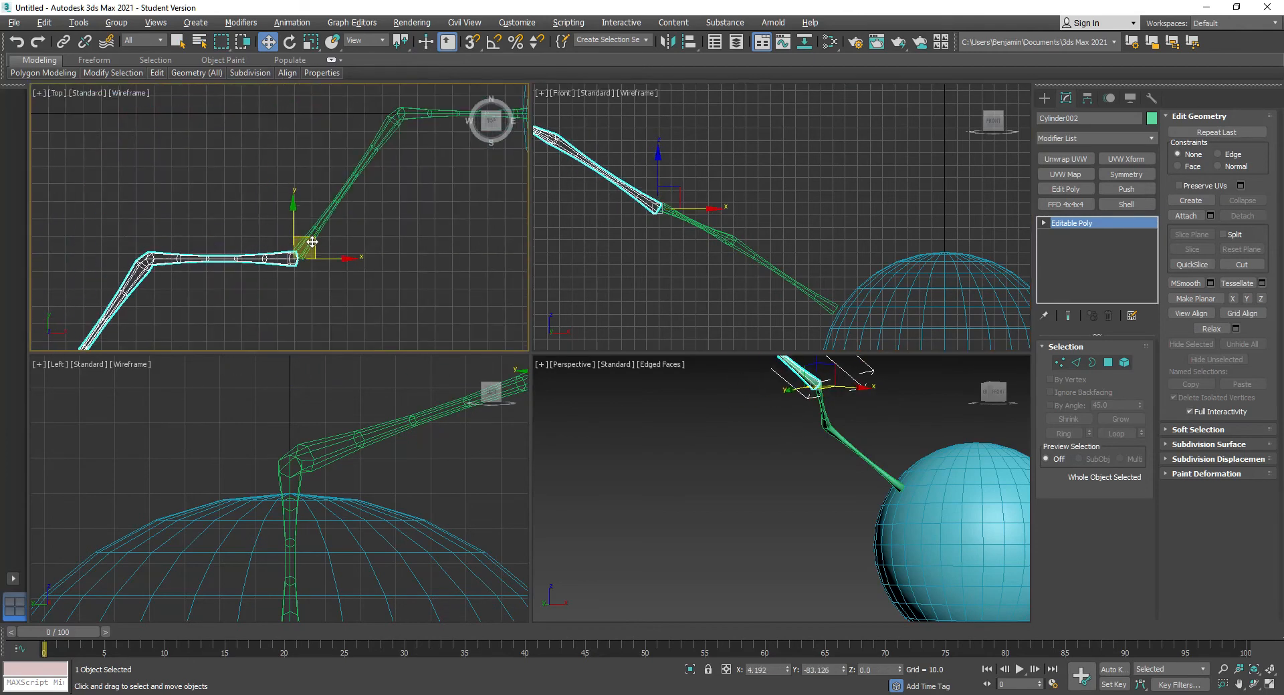
Step: Scale the cloned outer limb uniformly down to about 43.5 percent, keeping its inner end at the original limb's tip
middle_click_drag(814, 381, 757, 451)
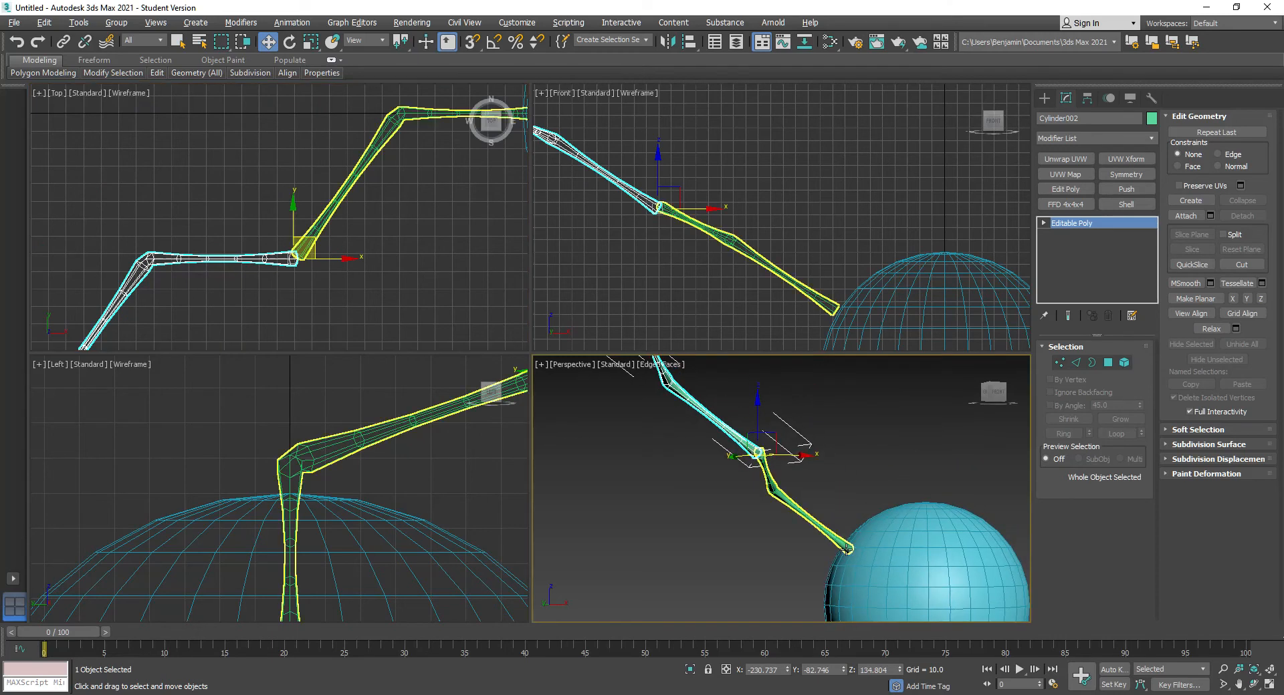
left_click(846, 548)
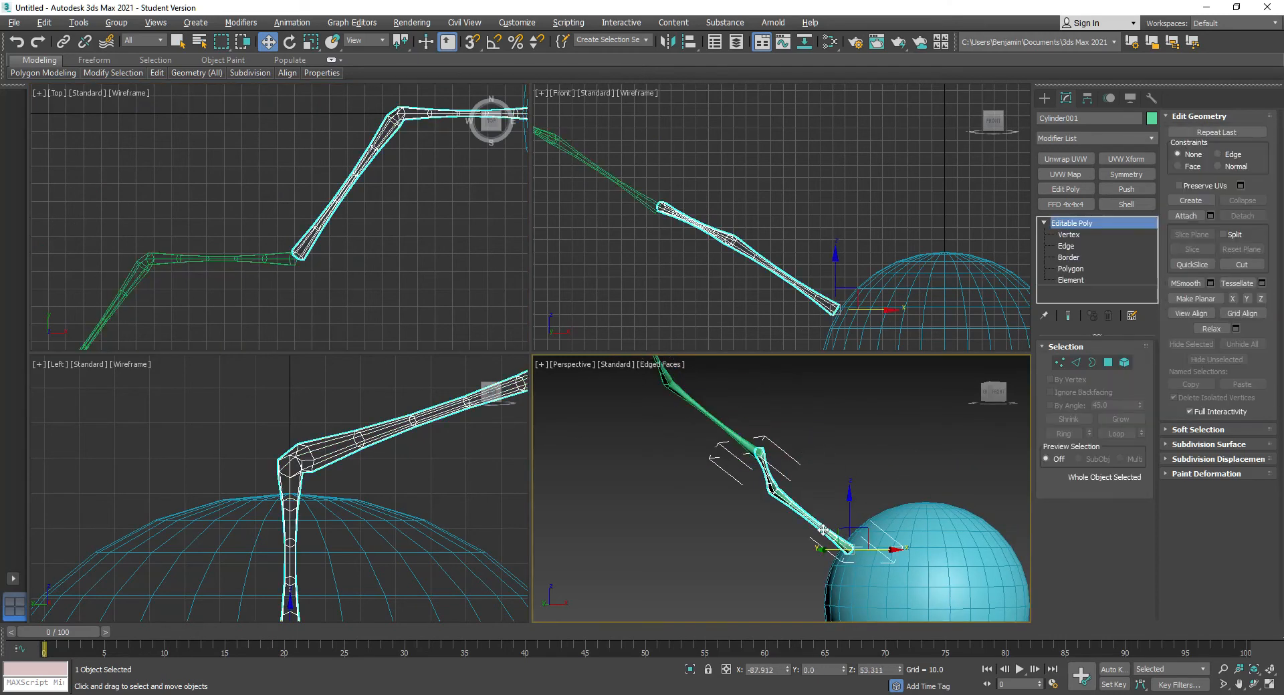
left_click(736, 433)
right_click(730, 438)
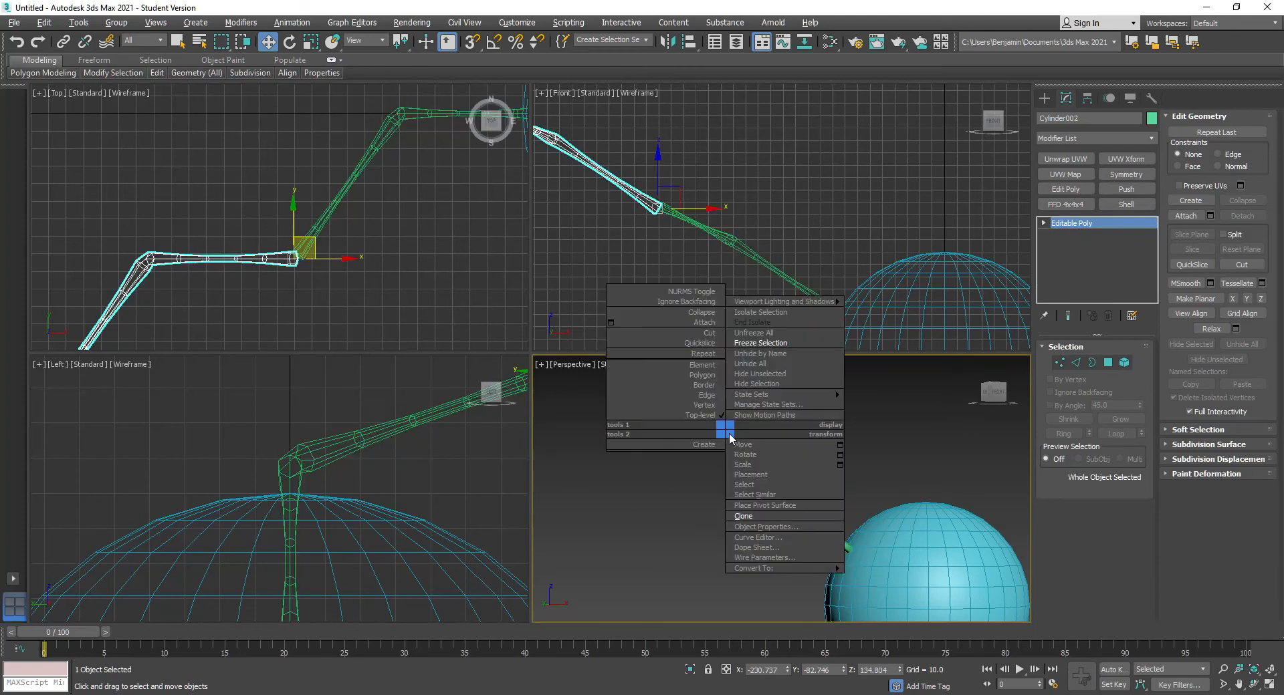
left_click(743, 464)
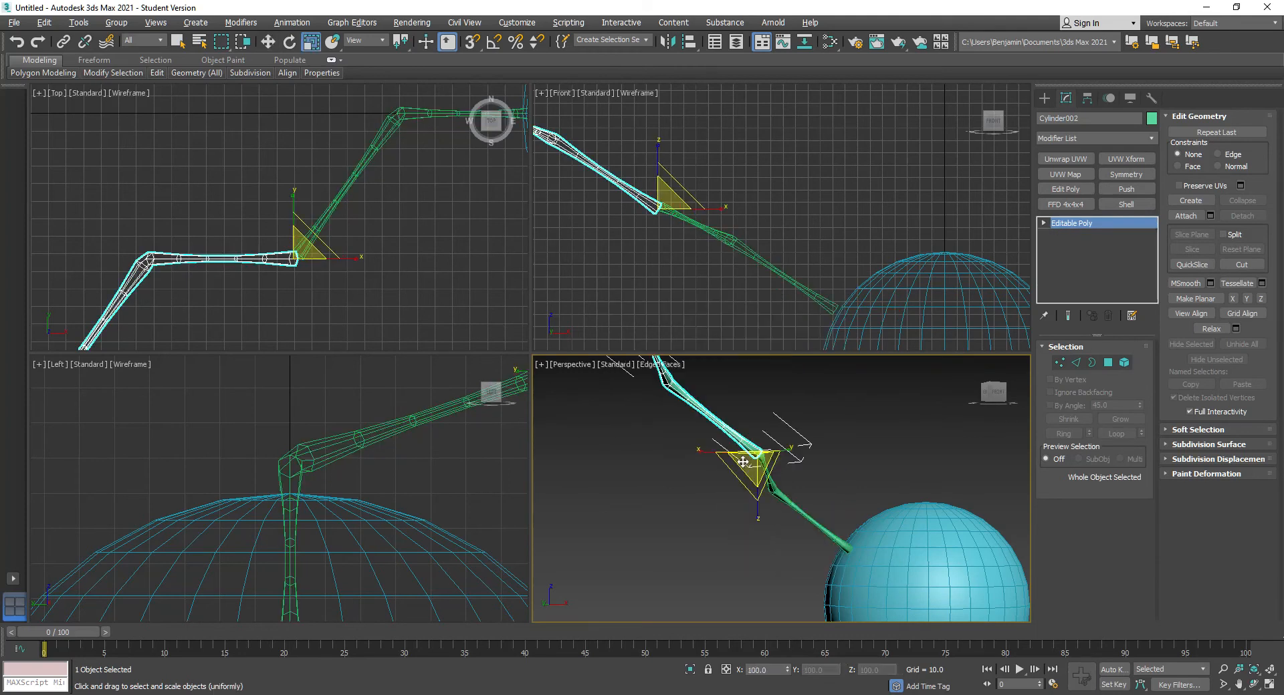
left_click_drag(755, 463, 731, 539)
middle_click_drag(353, 221, 345, 198)
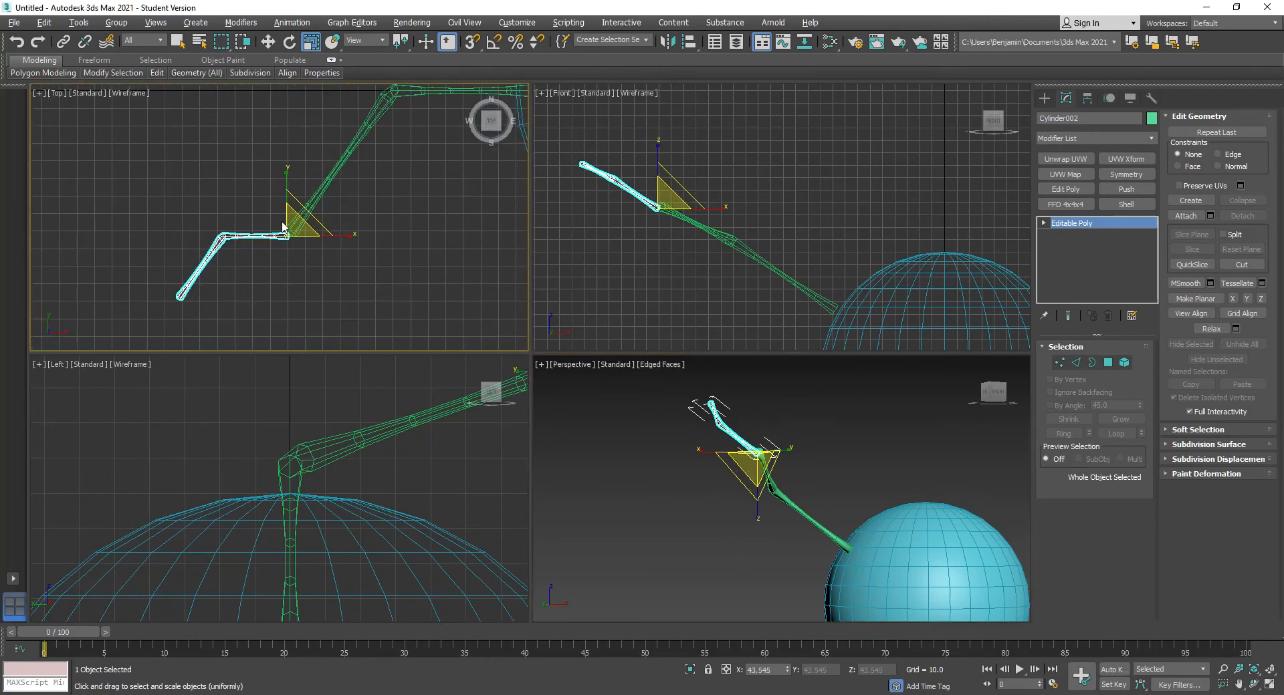
Step: Move the scaled-down clone so its inner end sits just above the original limb's outer tip
key("w")
left_click(303, 218)
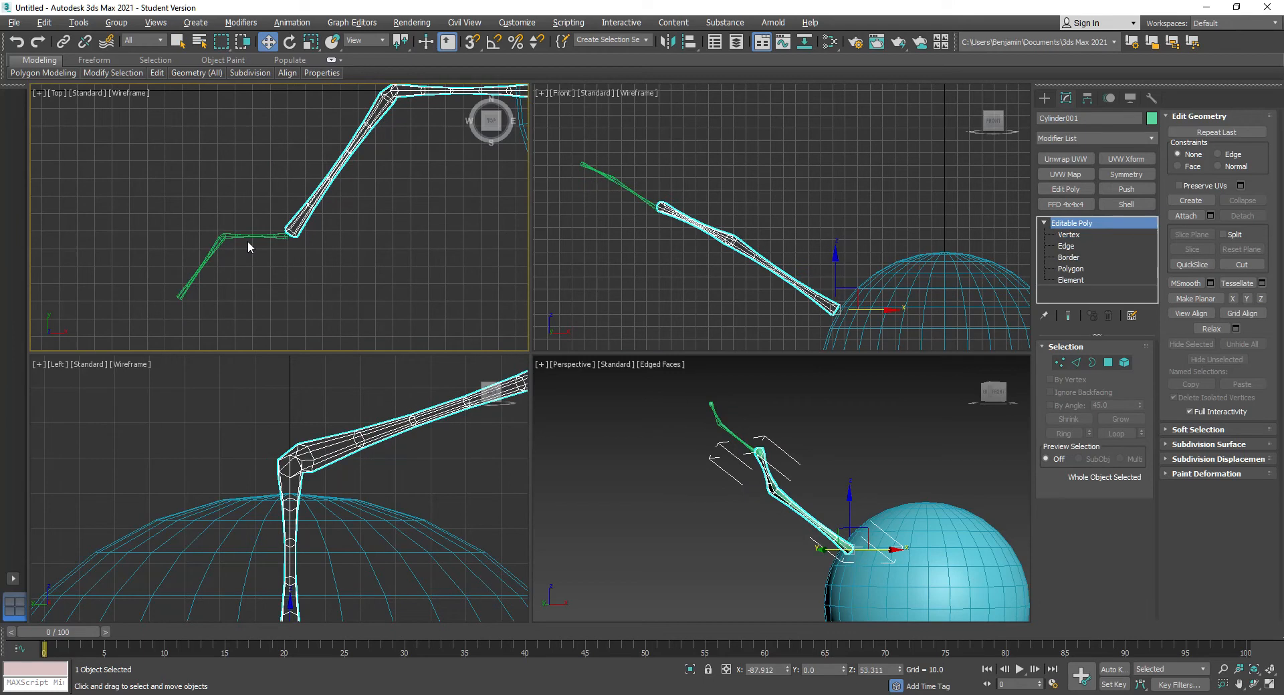
left_click_drag(222, 264, 218, 264)
left_click_drag(303, 217, 305, 219)
scroll(654, 195, "up", 4)
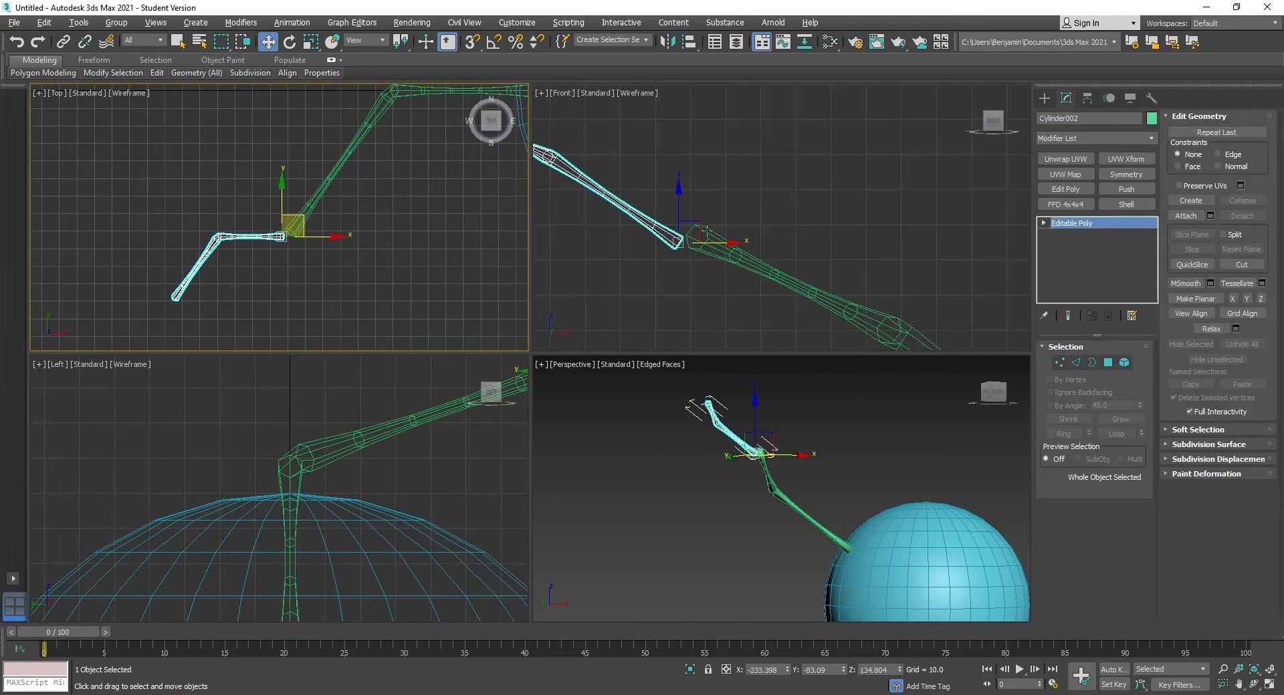
left_click_drag(696, 227, 699, 216)
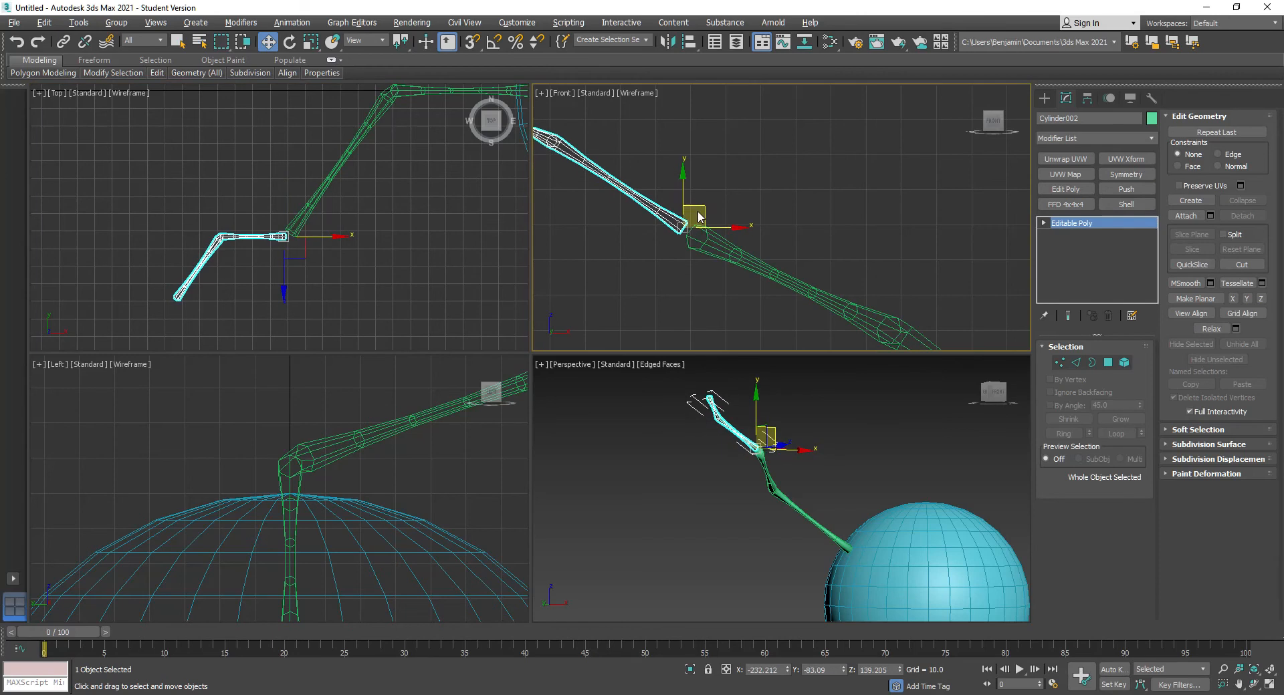
middle_click_drag(472, 397, 187, 478)
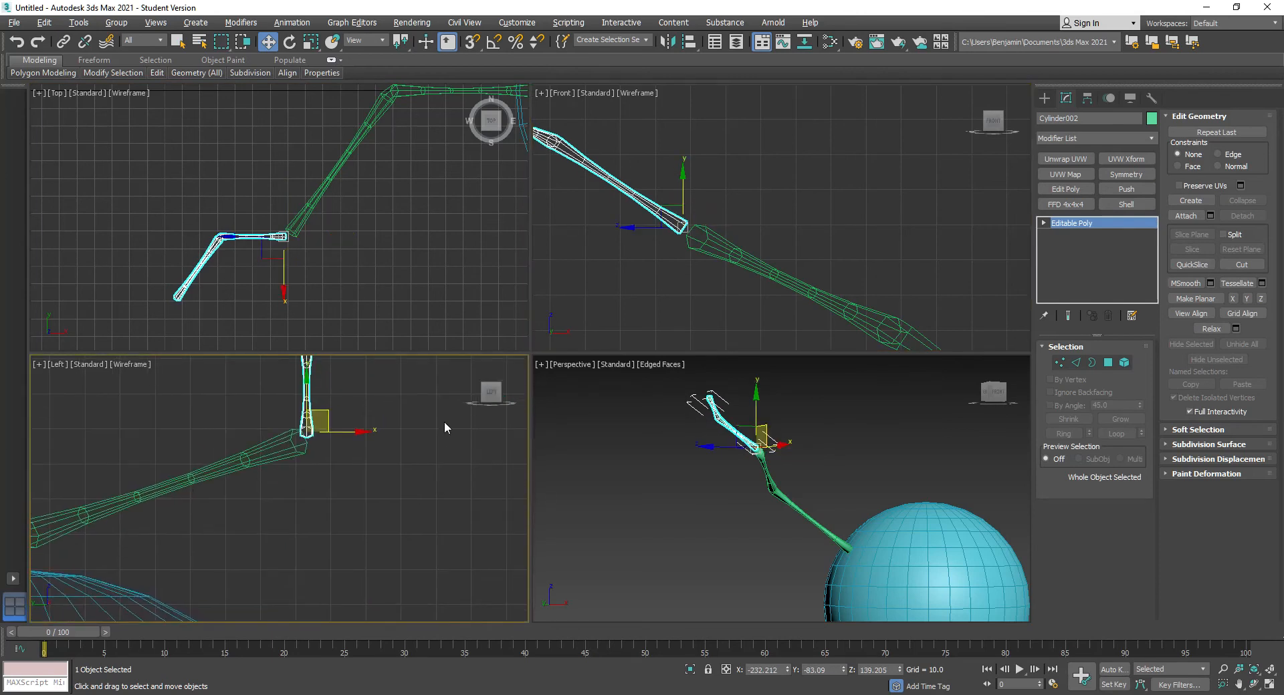
scroll(773, 455, "up", 3)
scroll(773, 451, "down", 2)
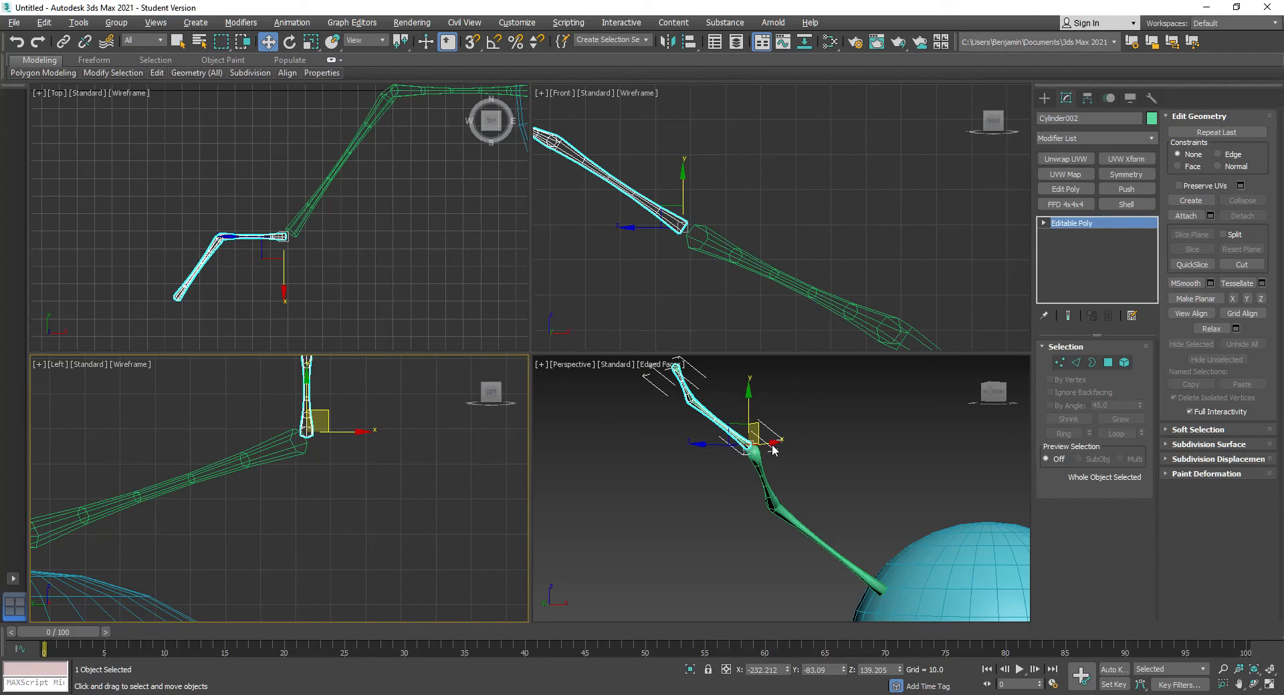
Step: Set the reference coordinate system to Local and rotate the small clone about its inner end so it points forward like a finger
left_click(683, 384)
right_click(689, 395)
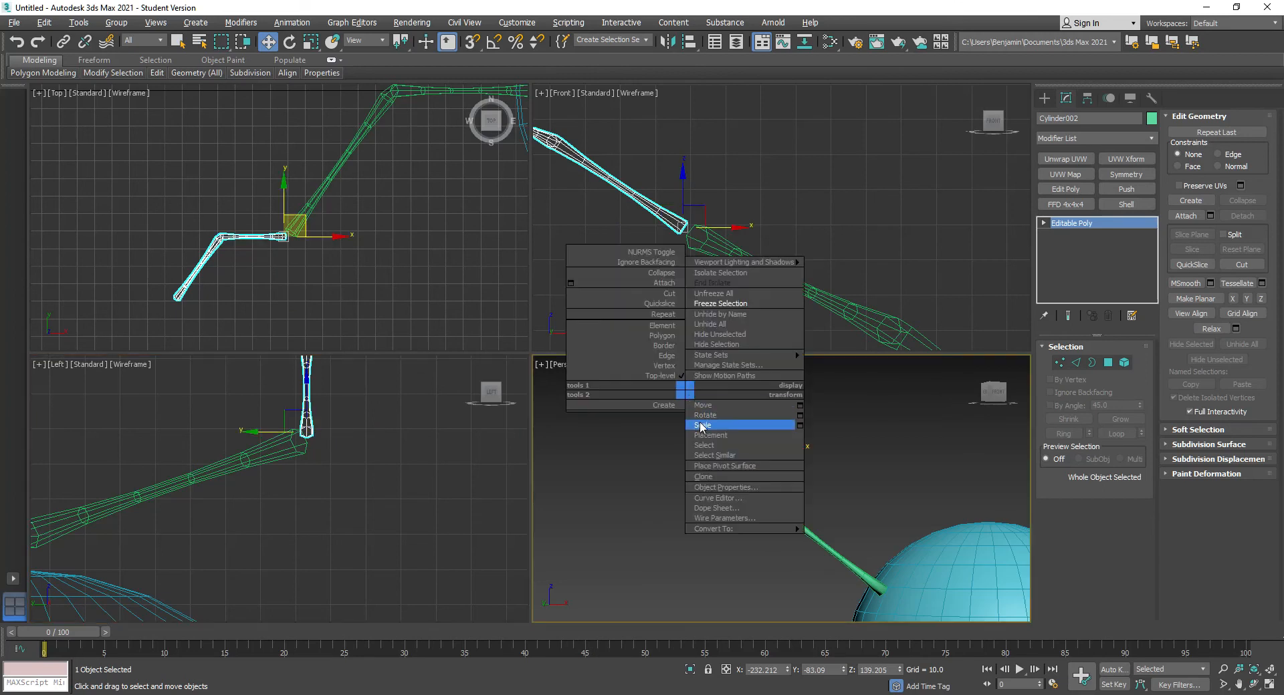
left_click(705, 417)
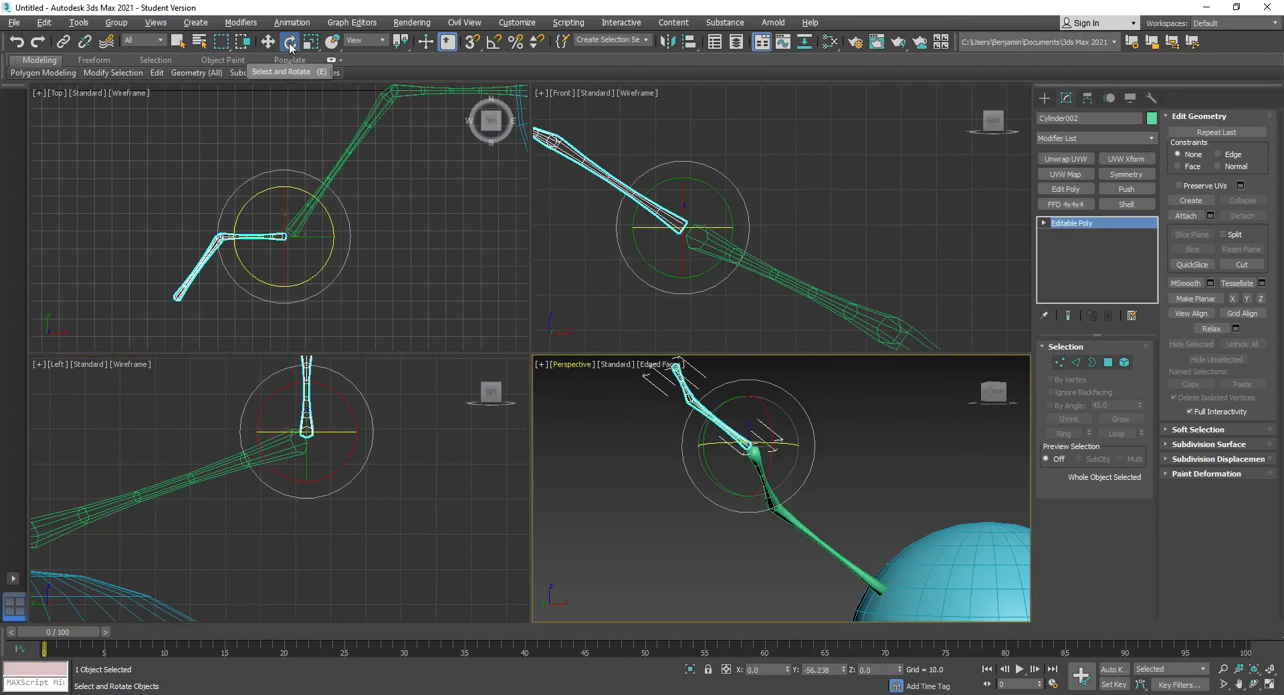
left_click(358, 40)
left_click(364, 87)
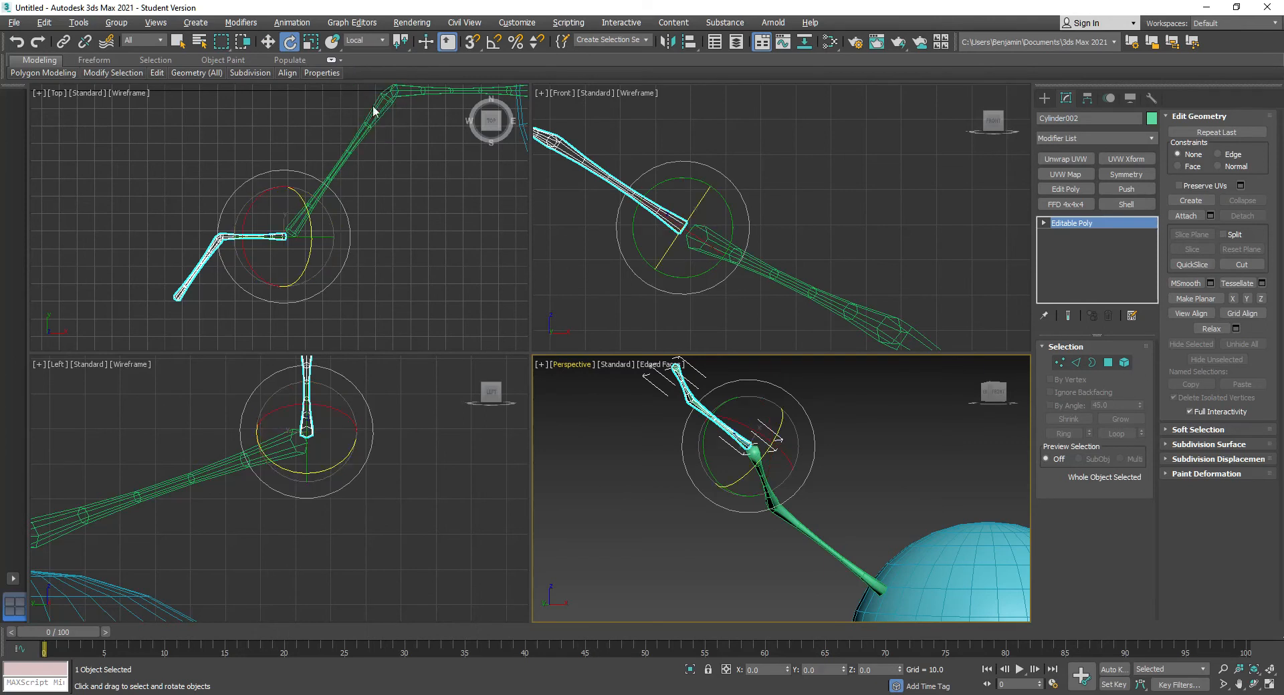
left_click_drag(747, 418, 813, 461)
middle_click_drag(853, 416, 792, 441)
Step: Raise the small finger slightly in the Front view so its inner end clears the limb's tip
right_click(666, 201)
right_click(661, 198)
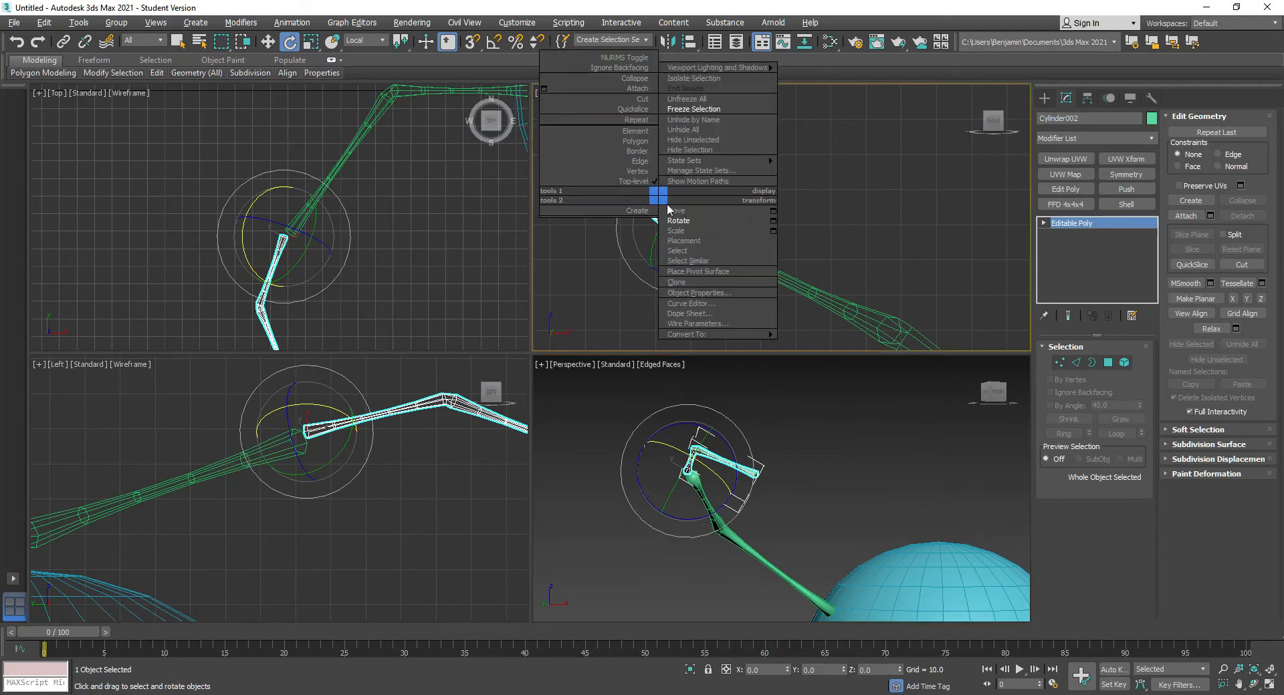
left_click(679, 213)
left_click_drag(704, 211, 680, 216)
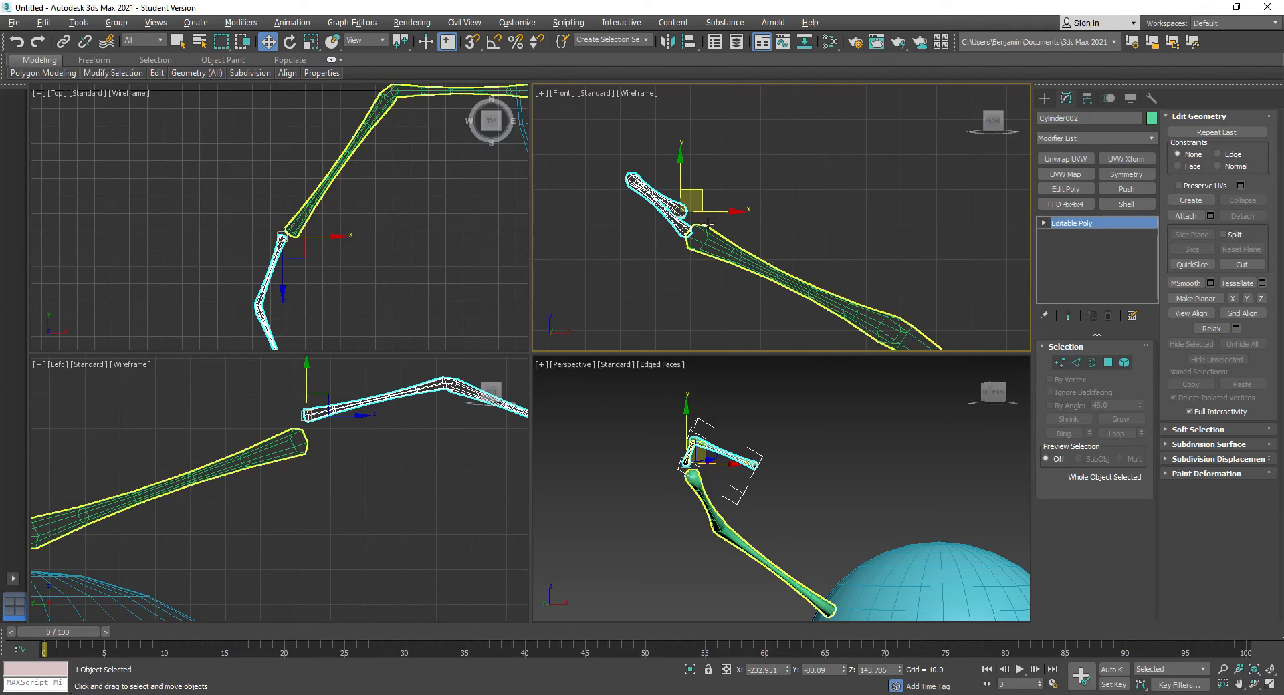
Step: Clone the finger as a copy and offset it about 6 units right and 4.6 units up in the Front view
right_click(666, 195)
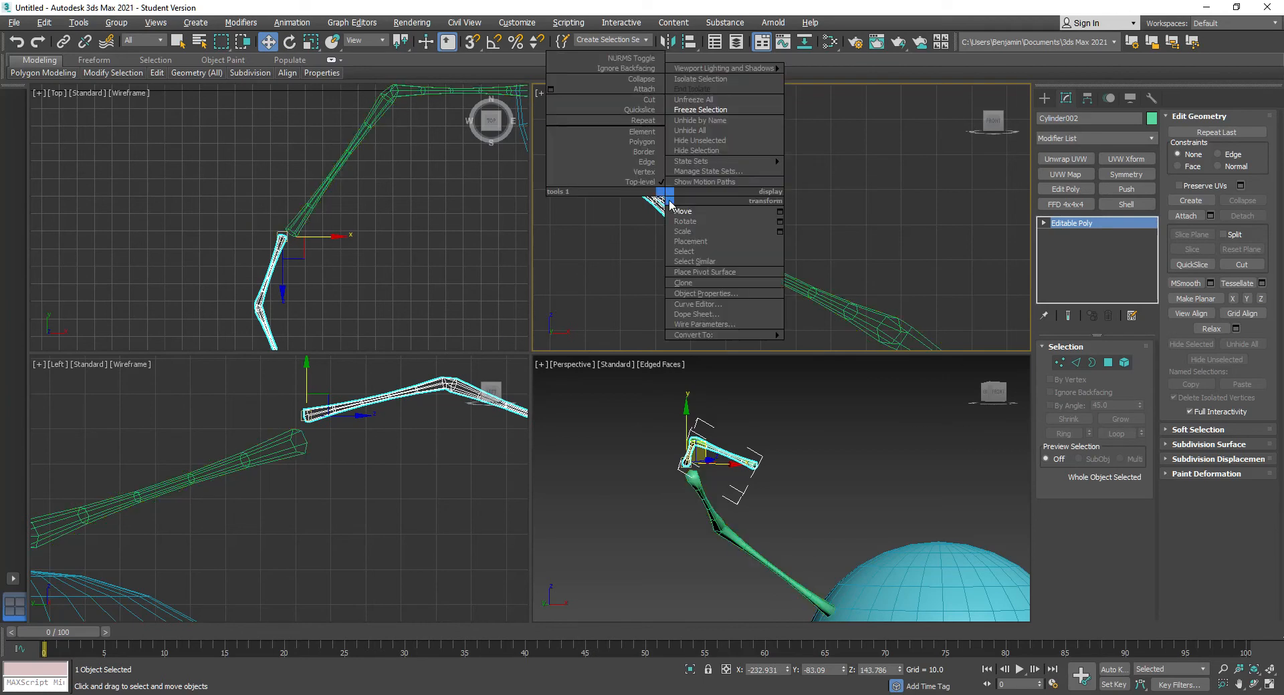
left_click(683, 283)
left_click(605, 404)
mouse_move(697, 193)
left_mouse_down()
mouse_move(732, 159)
mouse_move(710, 179)
mouse_move(718, 172)
left_mouse_up()
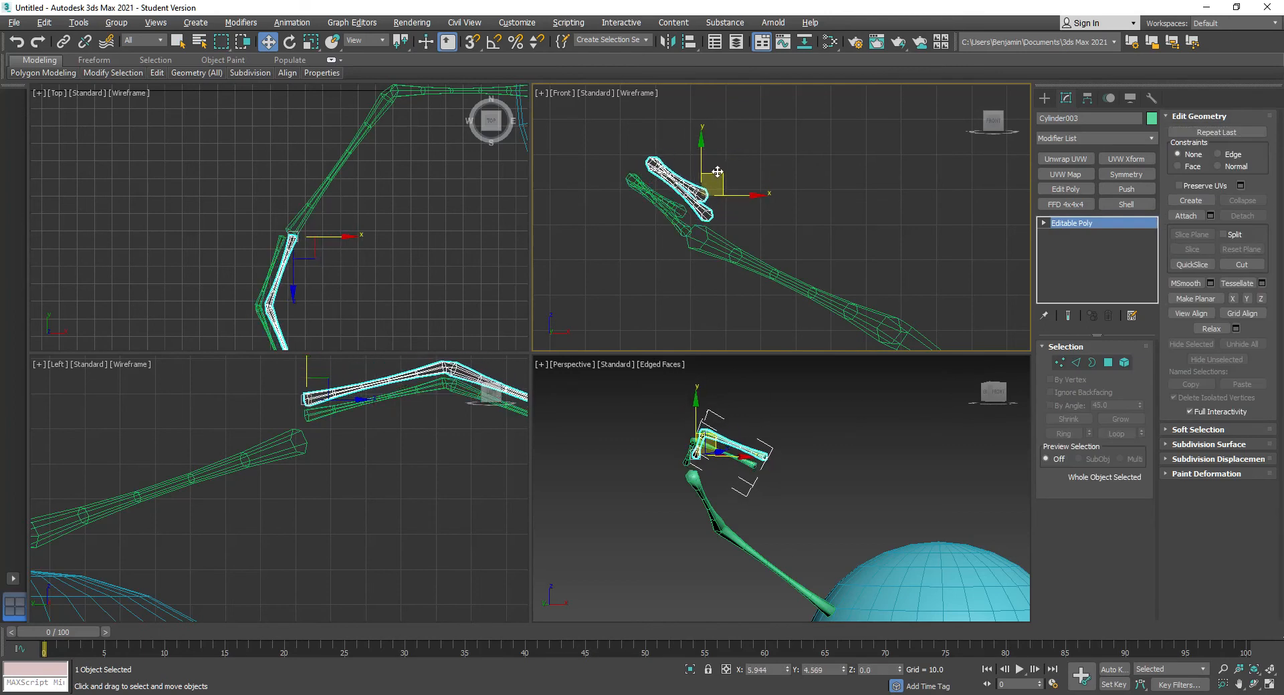
Step: Rotate the second finger on its local axes so it spreads away from the first finger
right_click(718, 172)
left_click(732, 204)
right_click(700, 191)
left_click(726, 209)
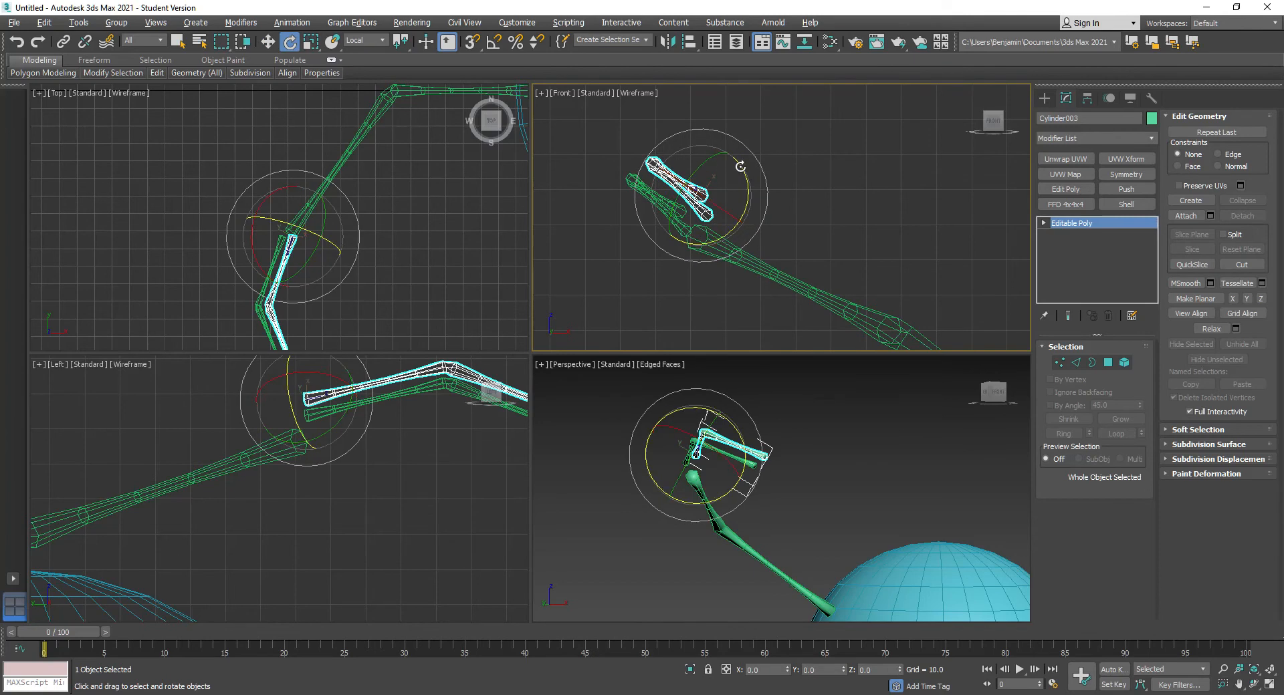
left_click_drag(714, 155, 715, 149)
right_click(715, 149)
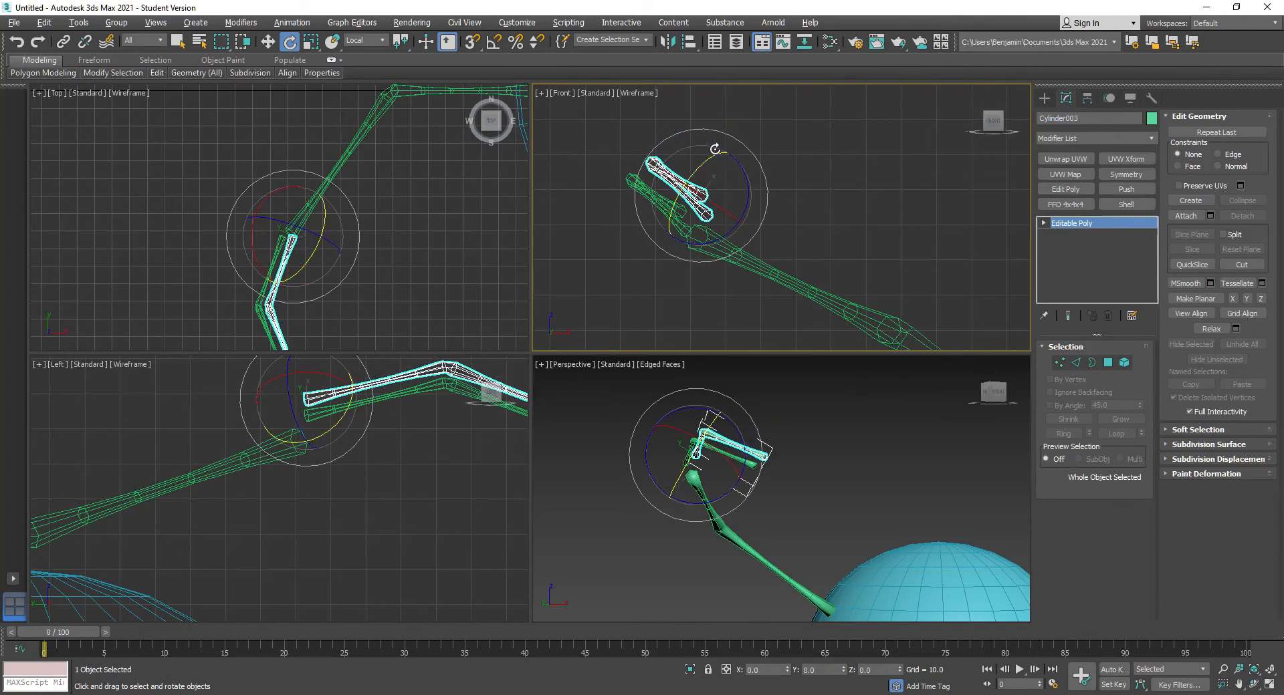
mouse_move(748, 436)
middle_mouse_down("alt")
mouse_move(711, 524)
mouse_move(692, 467)
mouse_move(726, 486)
mouse_move(731, 428)
middle_mouse_up("alt")
left_click_drag(732, 431, 747, 463)
middle_click_drag(748, 463, 717, 466, "alt")
right_click(723, 451)
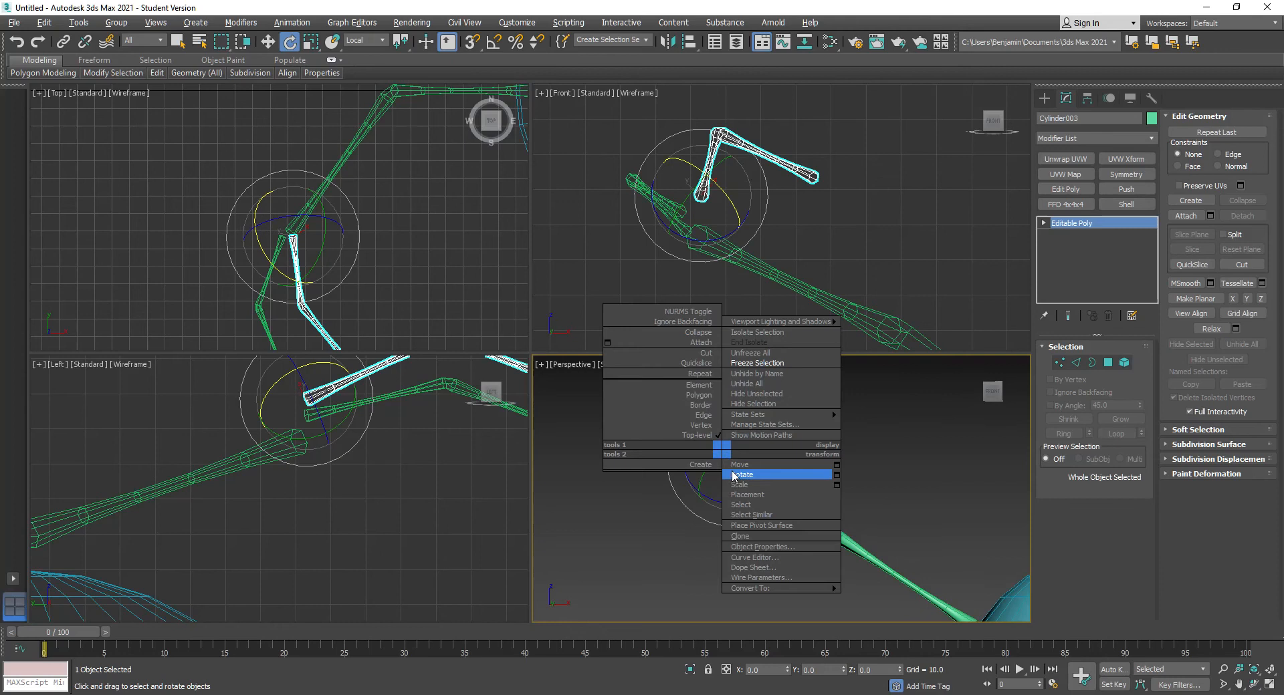
left_click(756, 526)
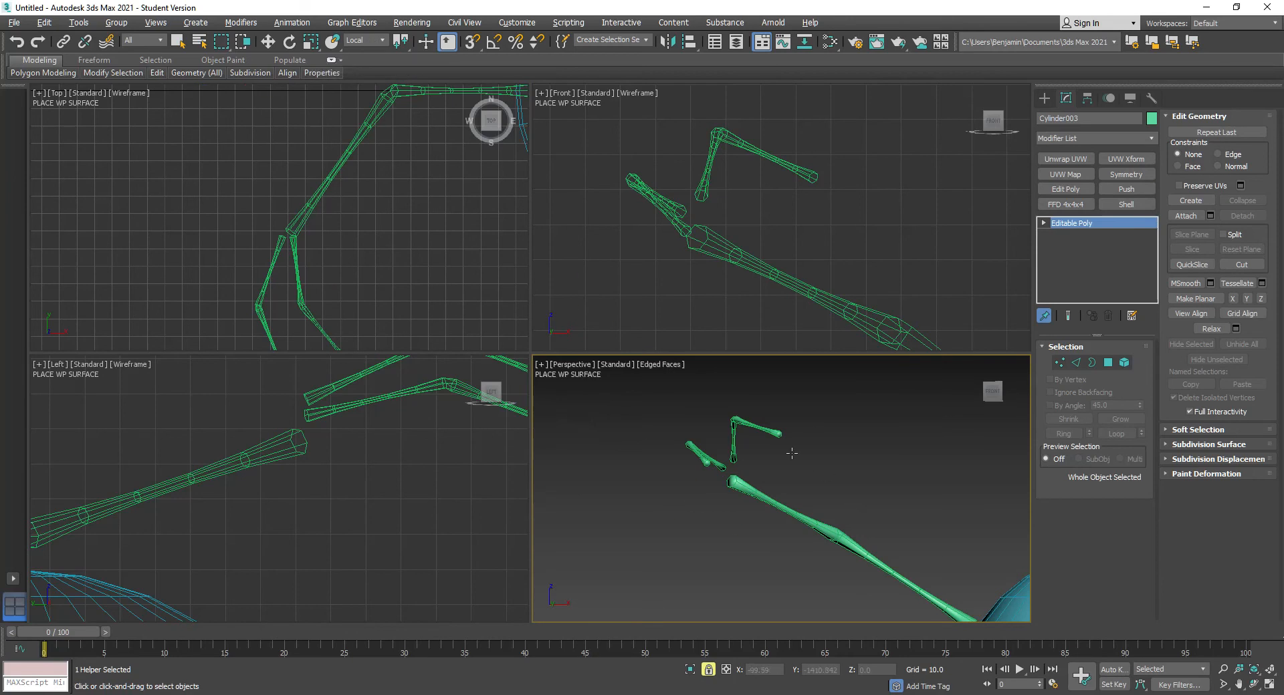
key("e")
Step: Clone the second finger as a copy and rotate the copy downward to form a third finger
right_click(733, 447)
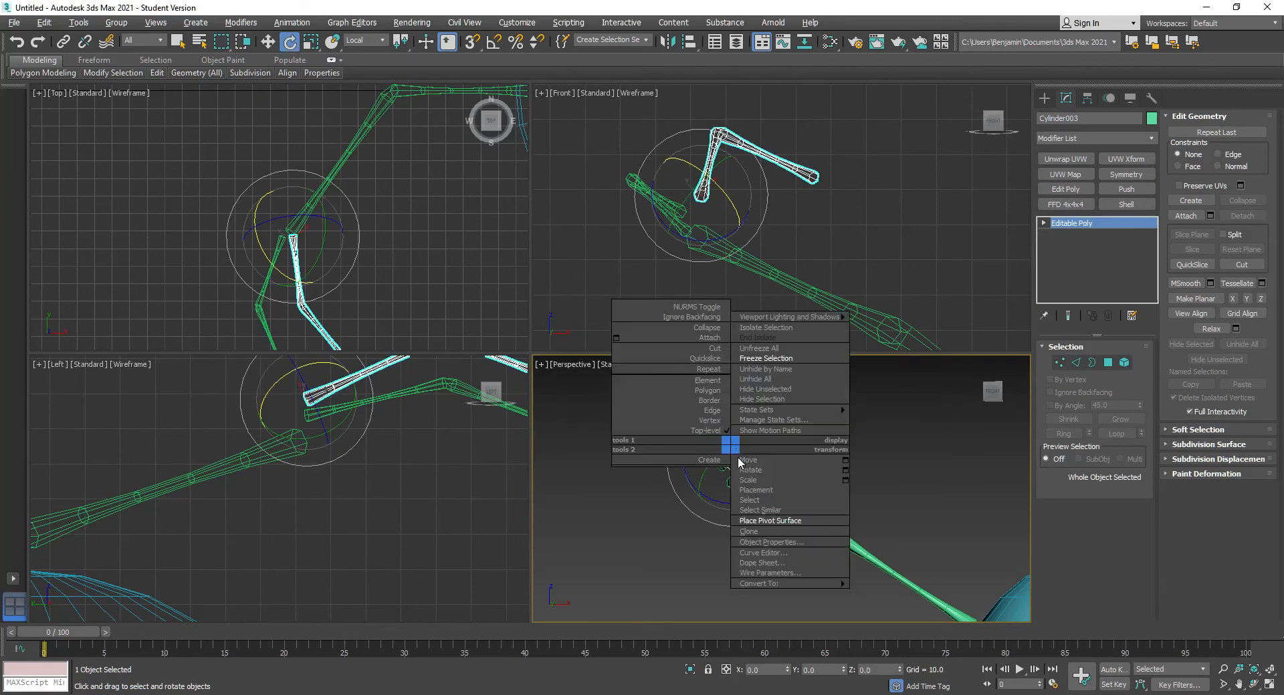
left_click(755, 531)
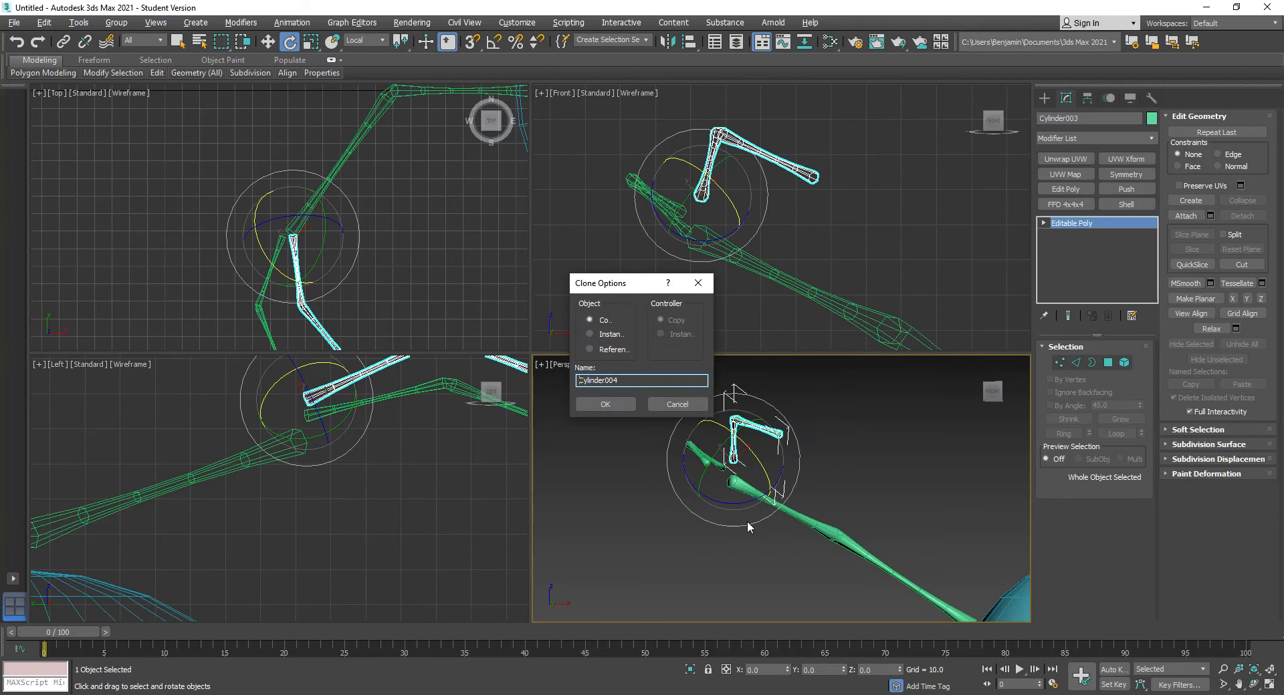
left_click(605, 404)
mouse_move(725, 440)
left_mouse_down()
mouse_move(694, 487)
mouse_move(732, 480)
left_mouse_up()
Step: Move the third finger down and outward so its inner end sits beside the limb's tip, below the first finger
right_click(732, 460)
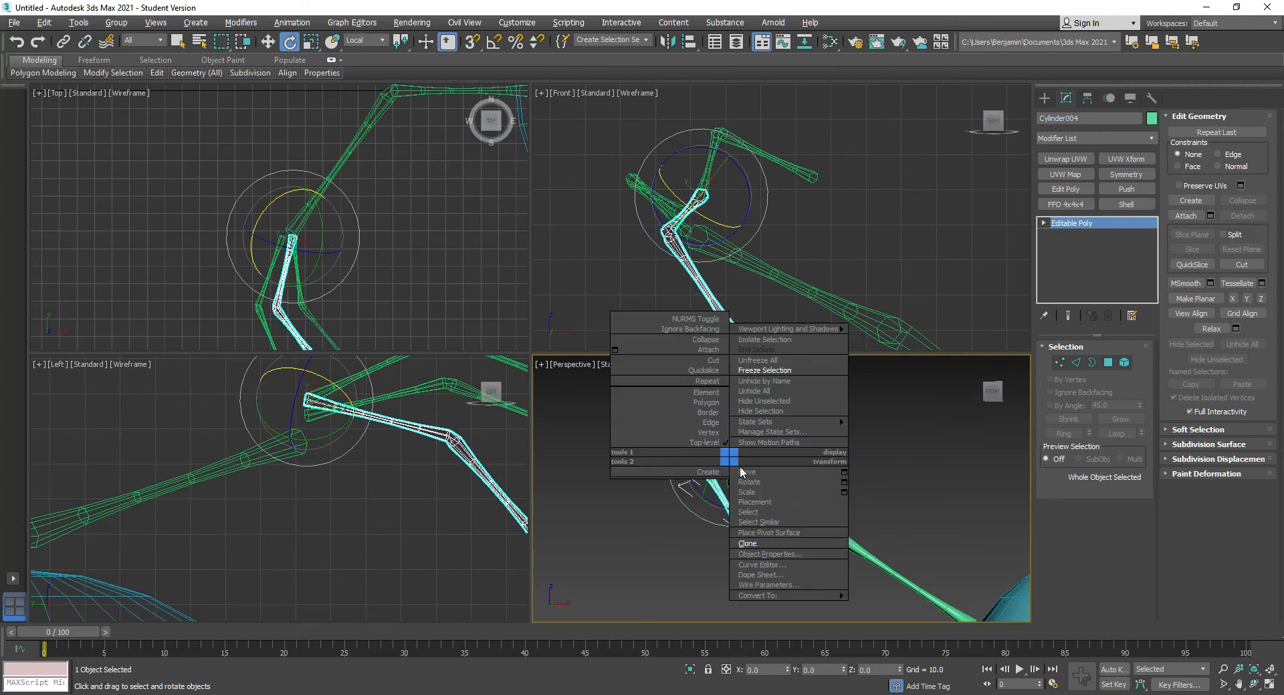
left_click(752, 474)
left_click_drag(719, 181, 688, 227)
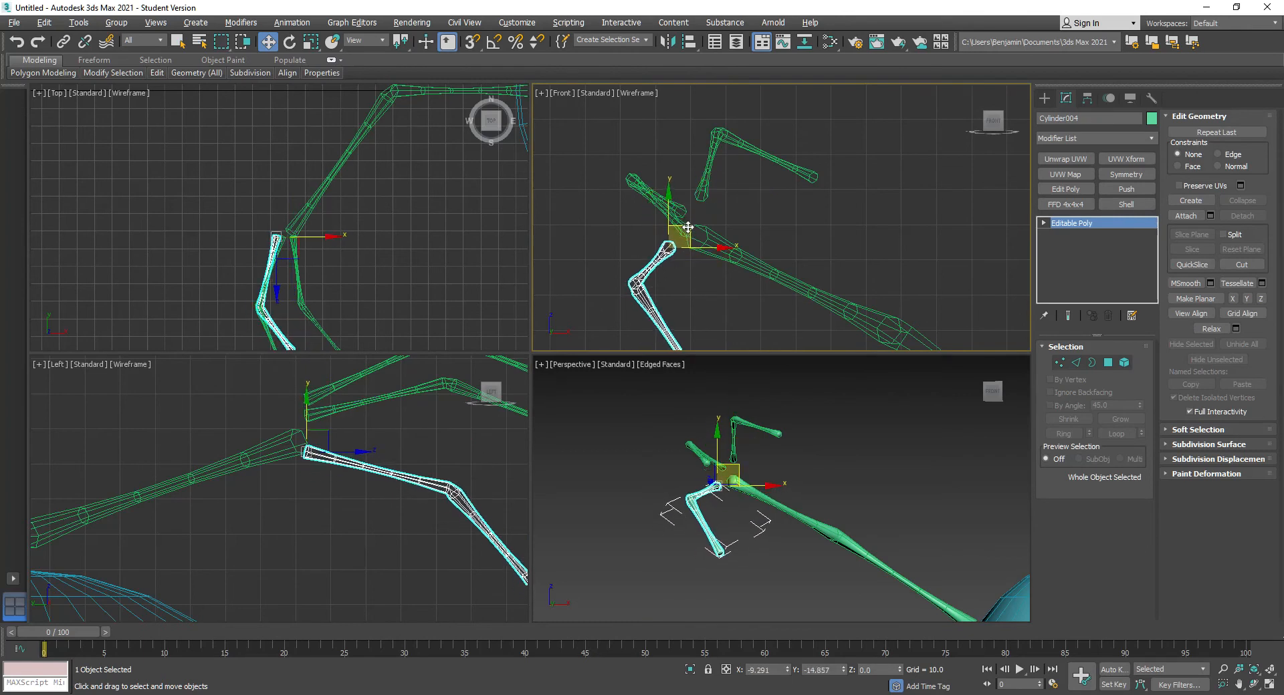
left_click_drag(320, 435, 328, 425)
Step: Select all three fingers, try moving them together in the Left view, and undo the move
middle_click(745, 493)
key("alt+w")
middle_click_drag(301, 382, 524, 535, "alt")
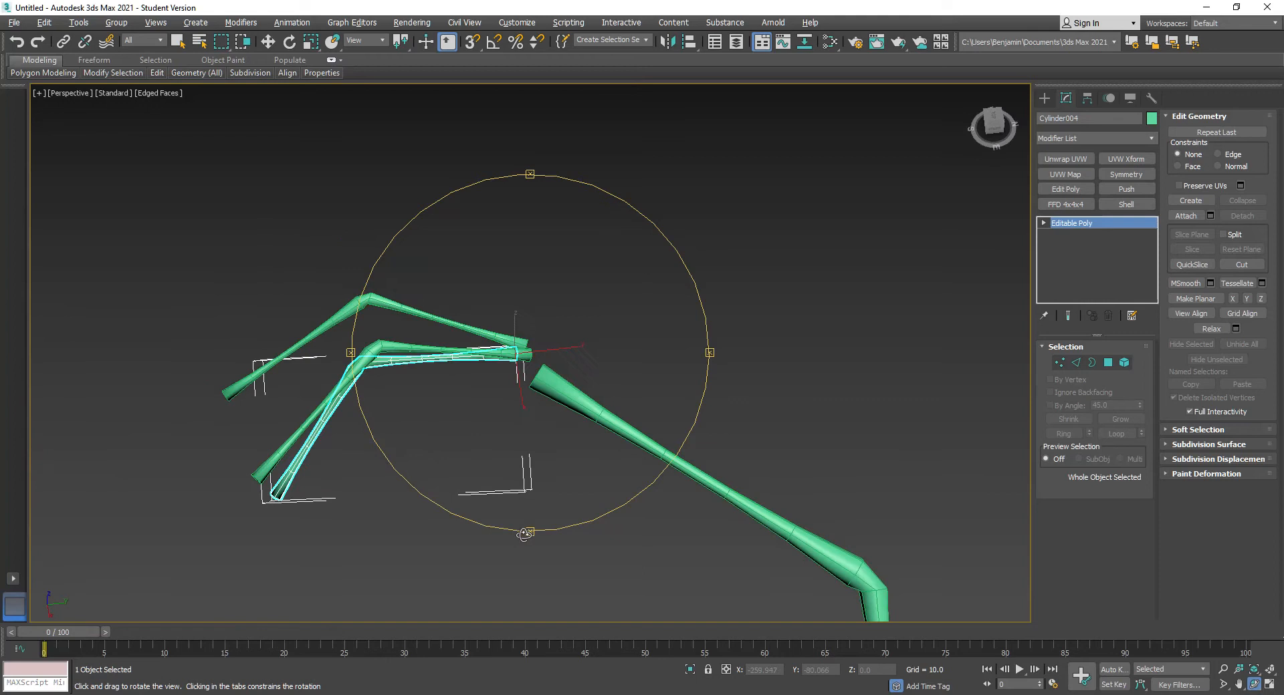
left_click_drag(476, 261, 330, 482)
middle_click_drag(455, 447, 546, 469, "alt")
key("w")
key("alt+w")
middle_click_drag(406, 190, 471, 168)
right_click(444, 462)
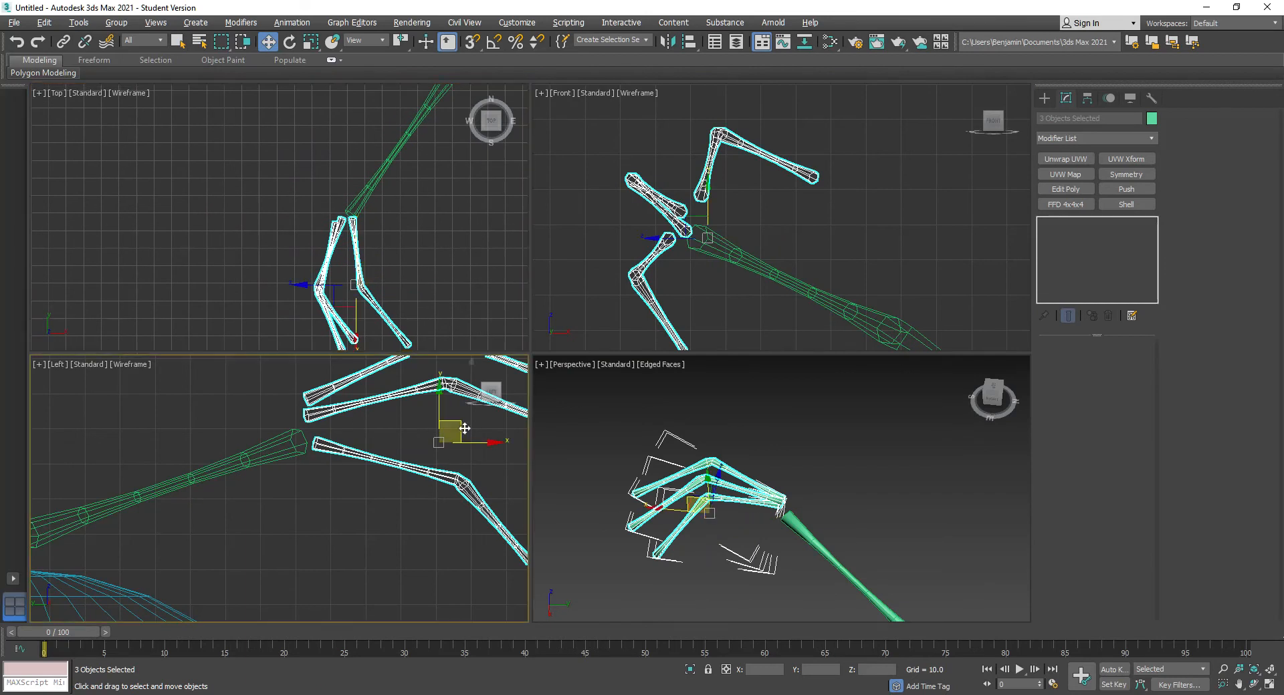
left_click_drag(460, 428, 453, 435)
key("ctrl+z")
Step: Attach the three fingers to the main limb so they form one editable poly object
middle_click_drag(815, 495, 789, 476)
scroll(788, 475, "up", 3)
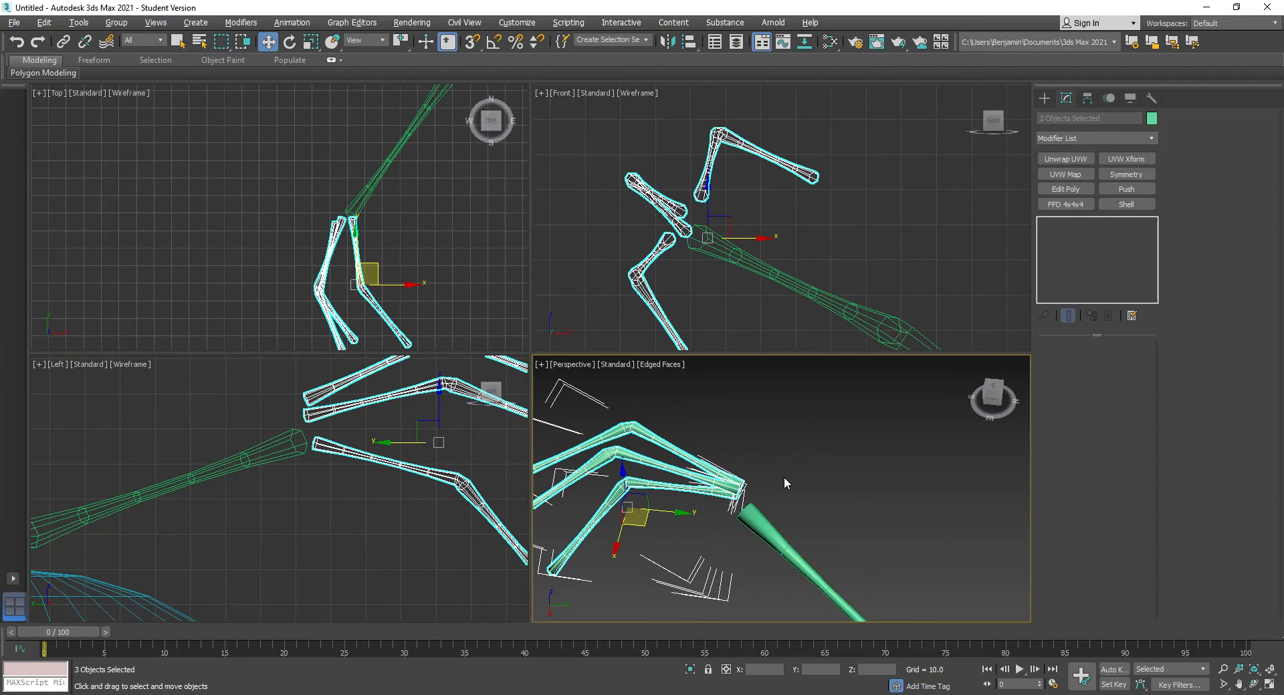
left_click(764, 526)
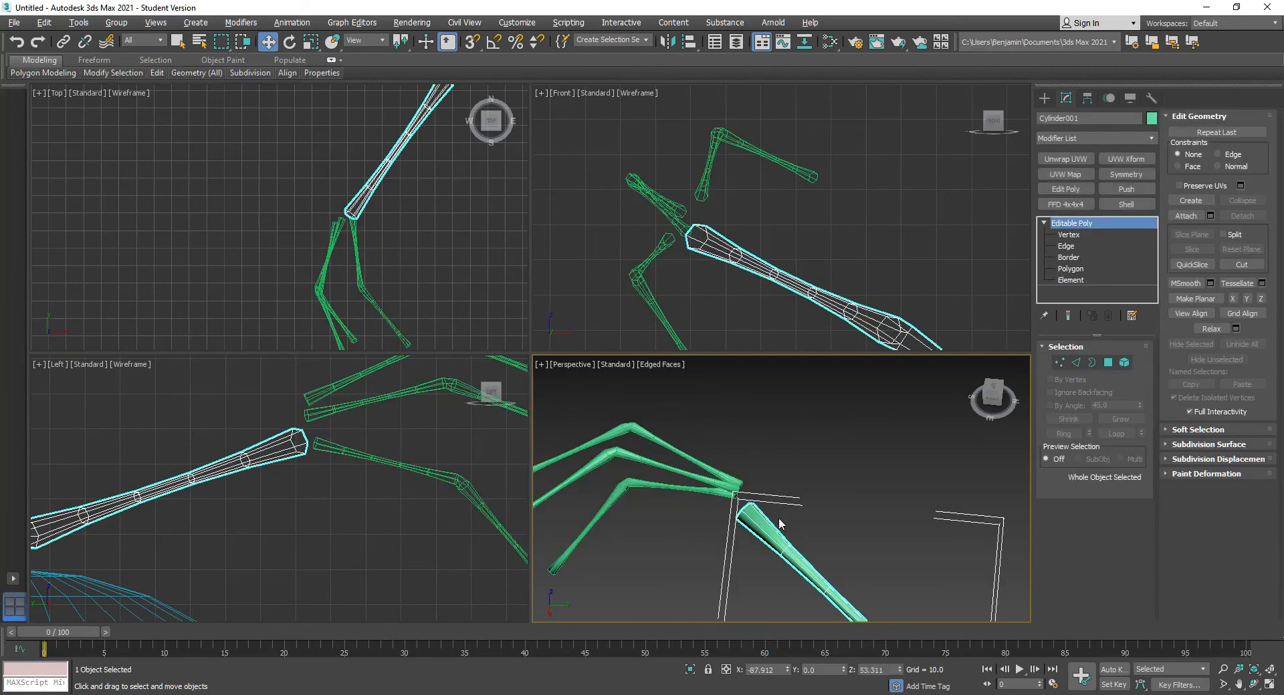
scroll(769, 521, "down", 5)
left_click(1185, 215)
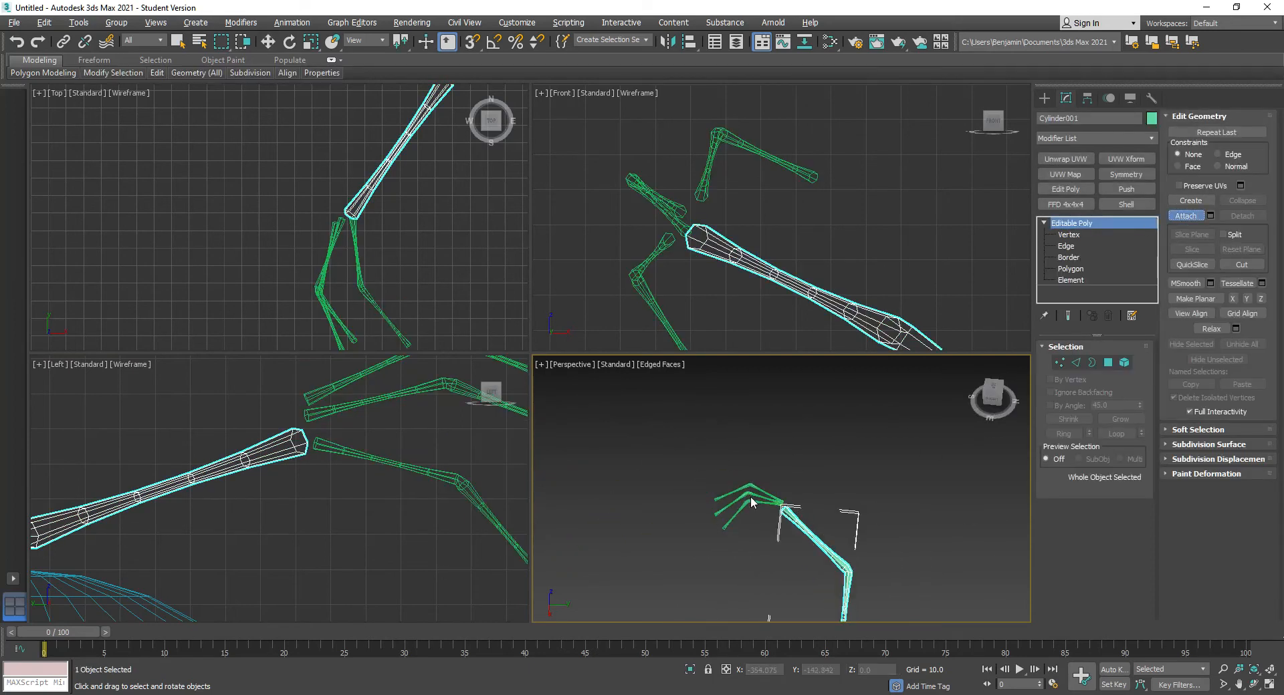
left_click(750, 494)
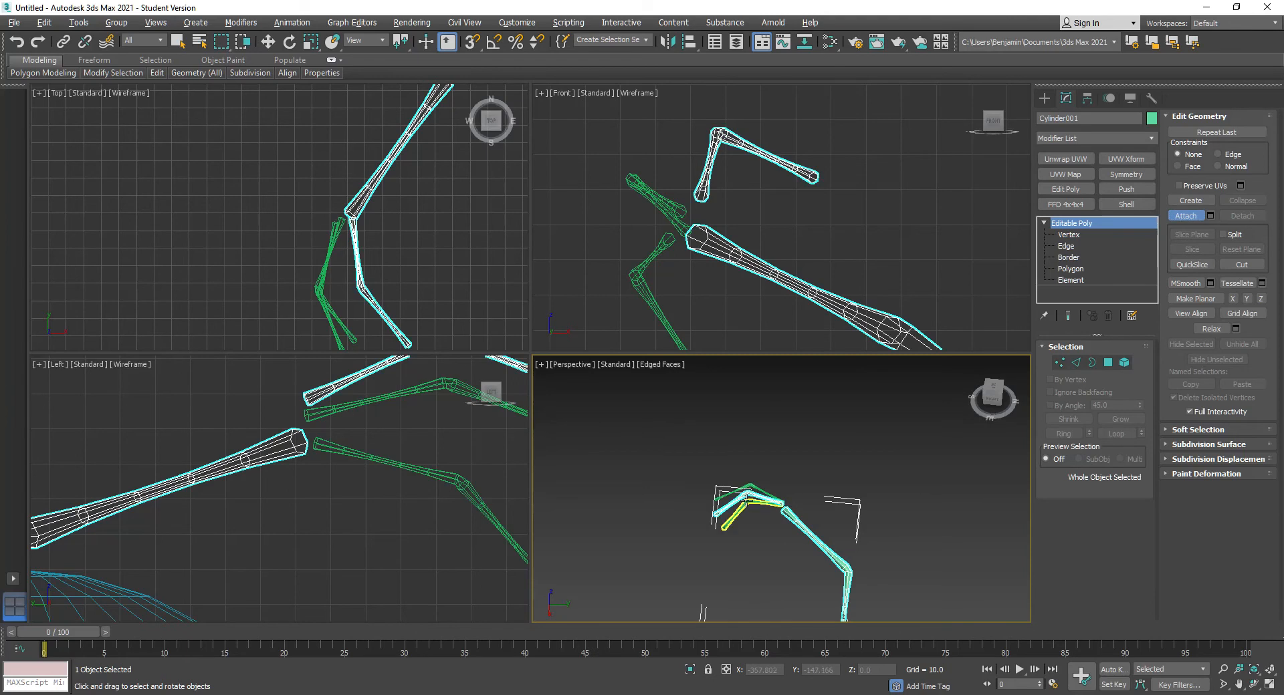
left_click(753, 495)
left_click(752, 492)
key("w")
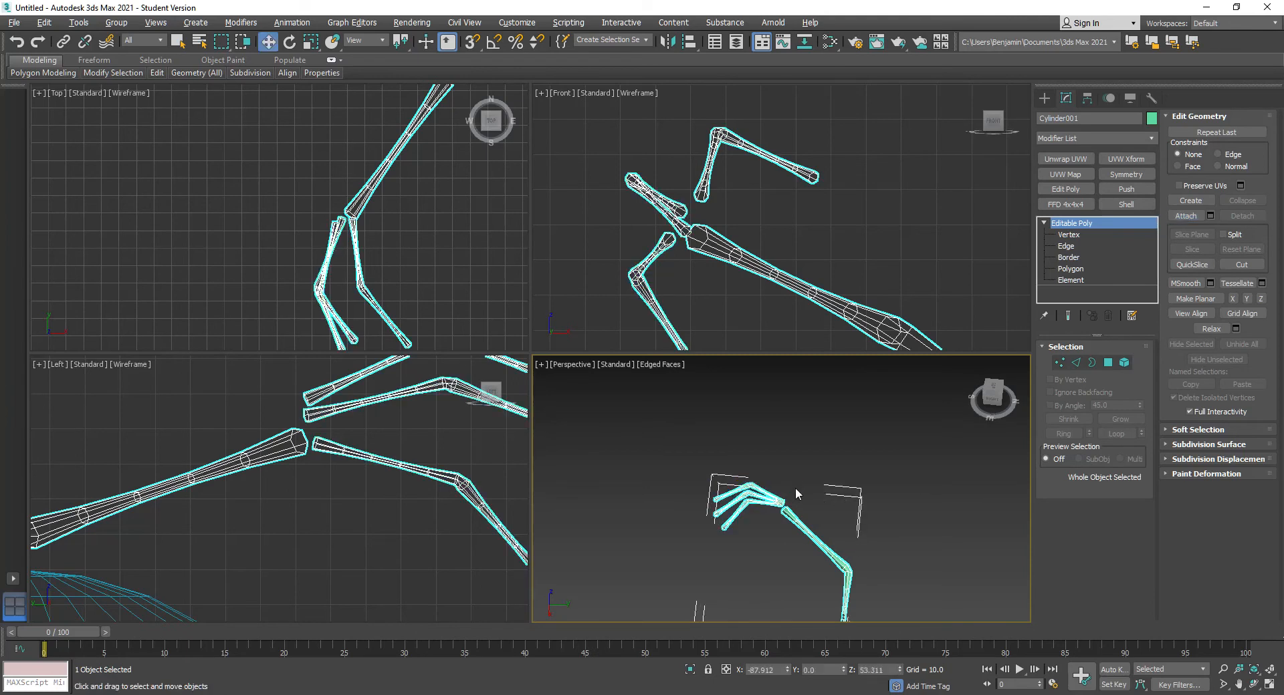
Step: Delete the end-cap polygons on the fingers' inner ends, working in the maximized Perspective view
scroll(789, 491, "up", 6)
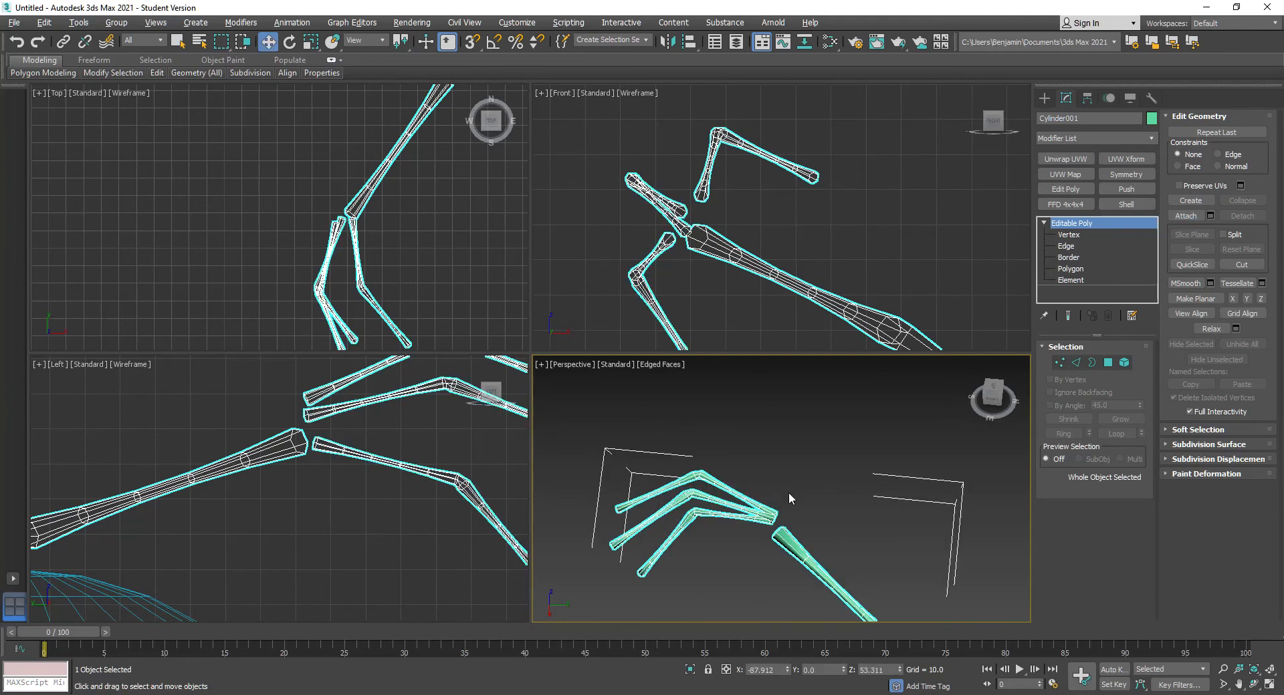
left_click(1108, 363)
left_click(750, 542)
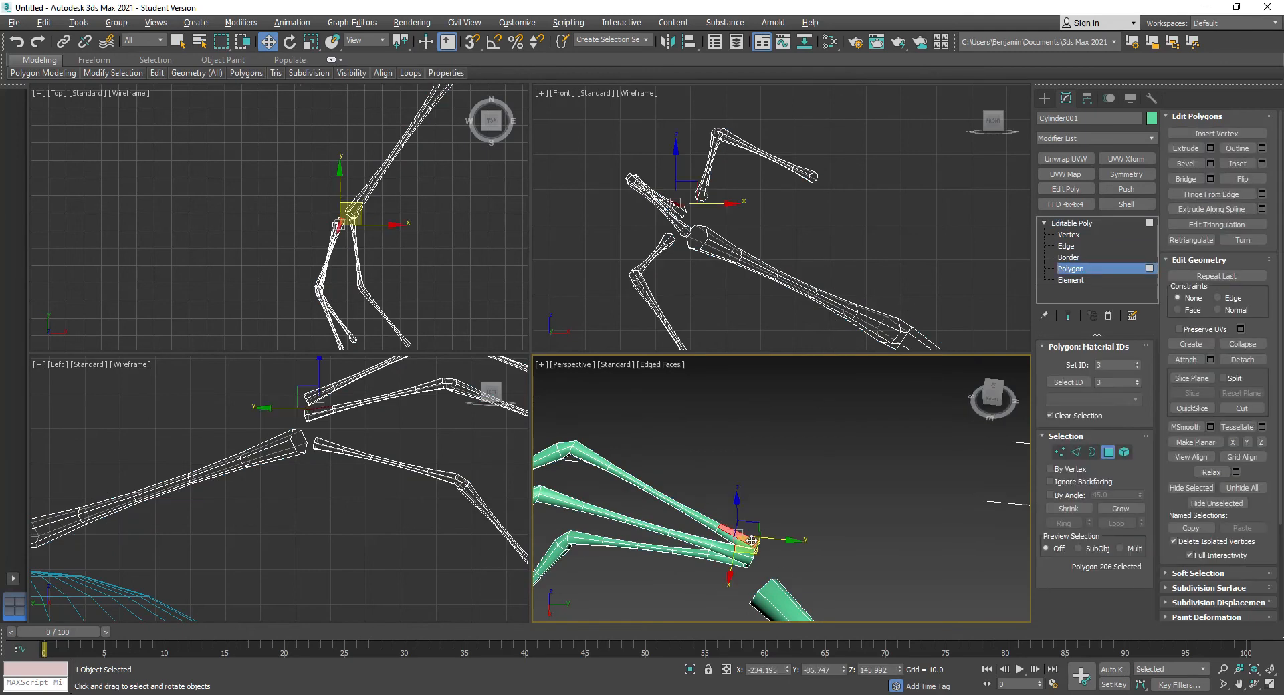
middle_click_drag(820, 537, 842, 456)
scroll(852, 473, "down", 4)
key("ctrl+r")
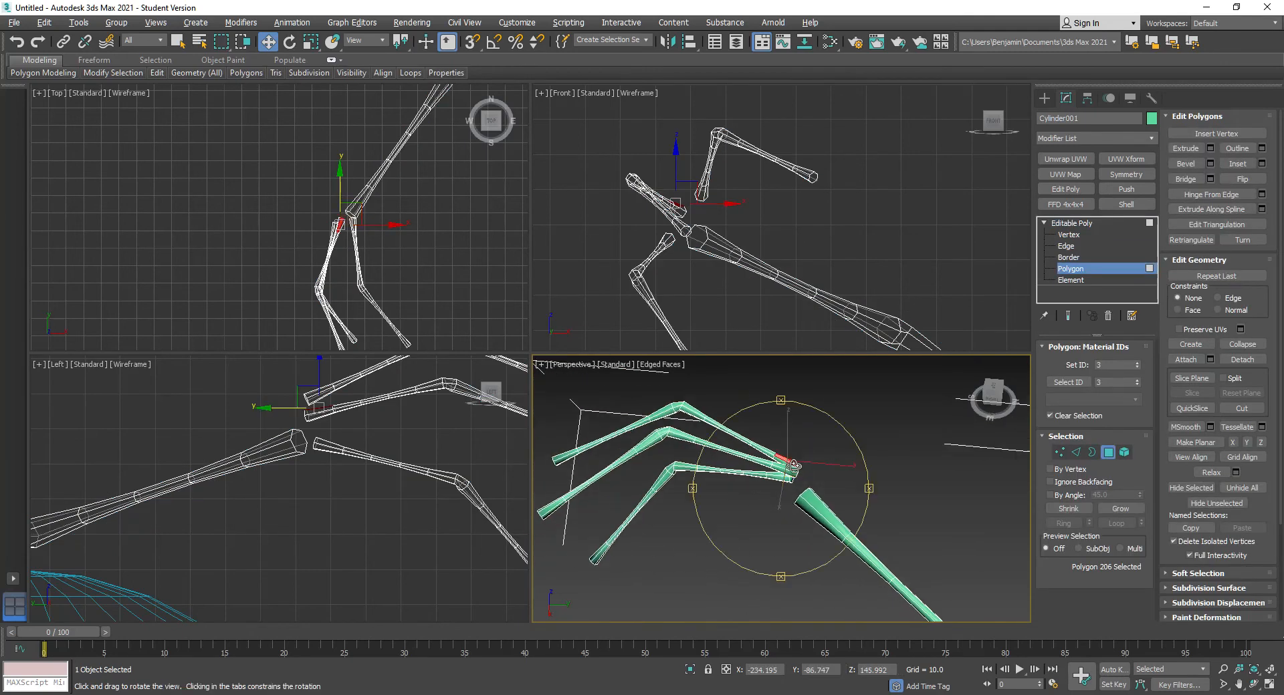
middle_click_drag(798, 499, 734, 487, "alt")
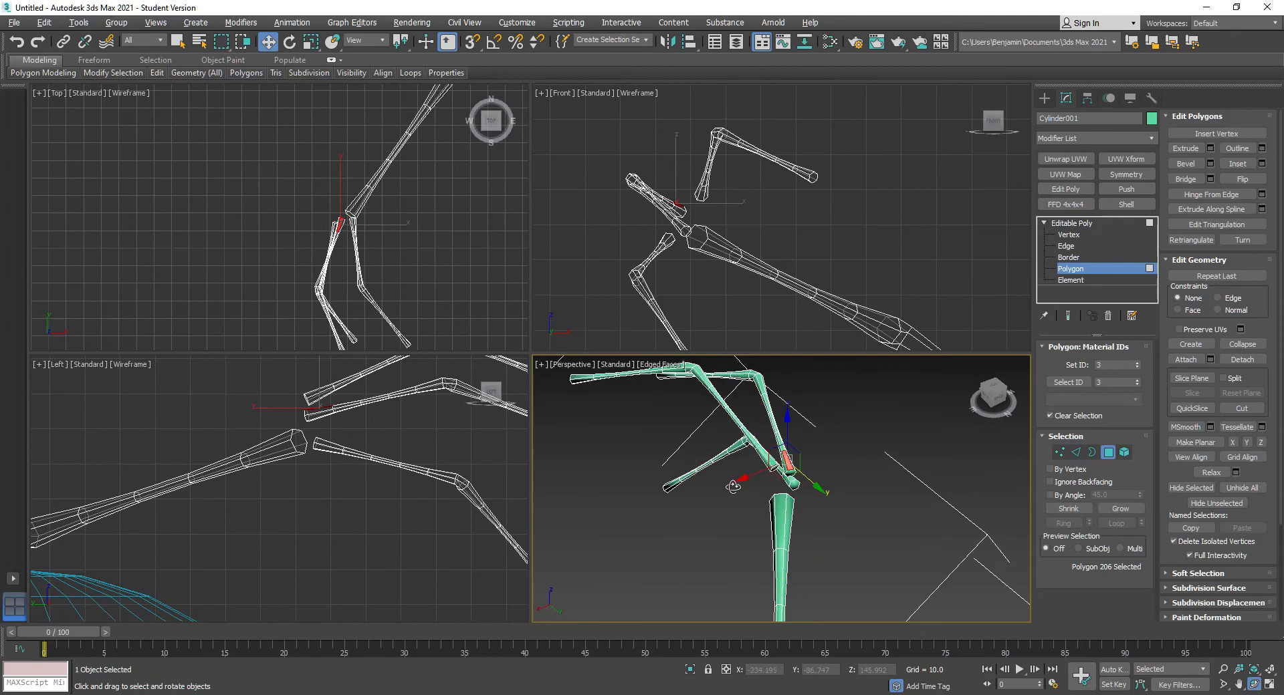
left_click(543, 371)
left_click(568, 375)
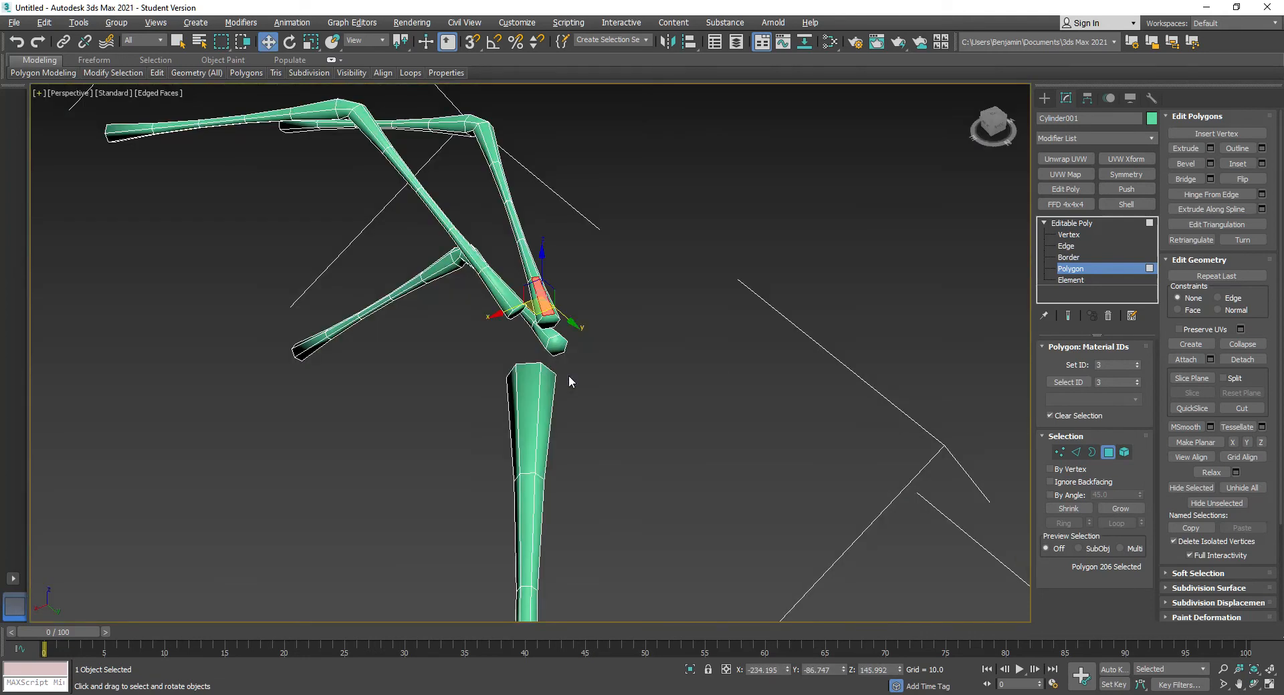
key("q")
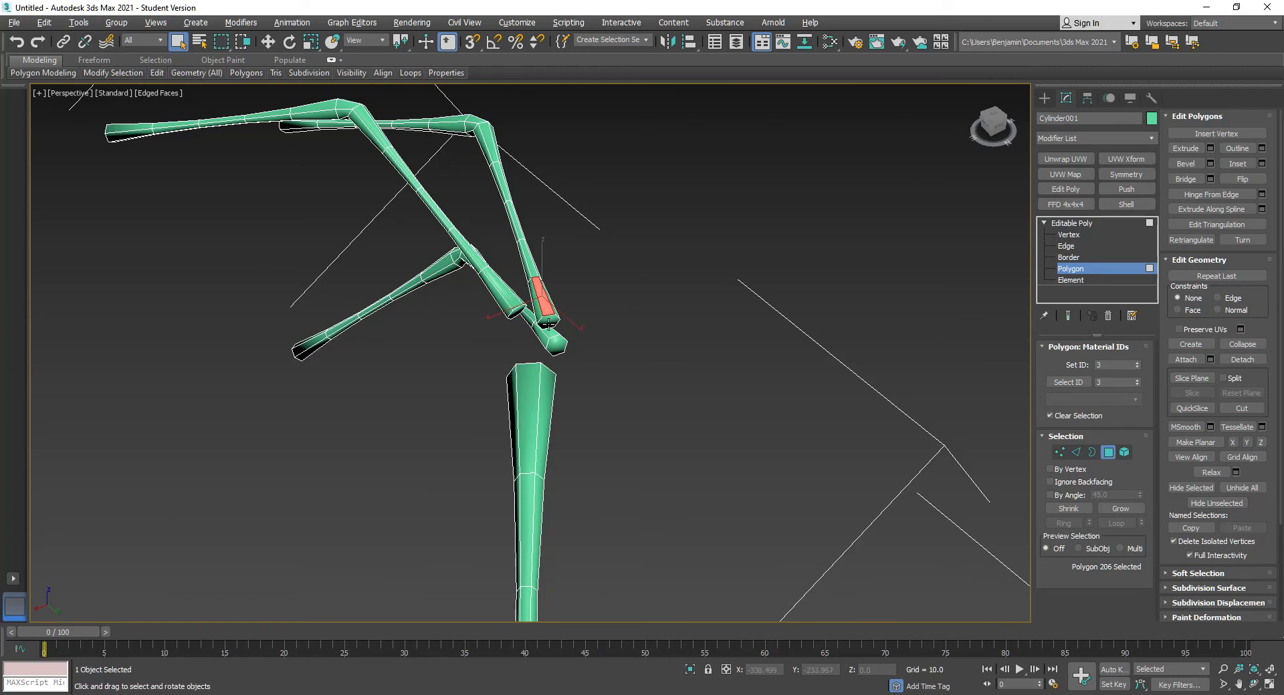
key("Delete")
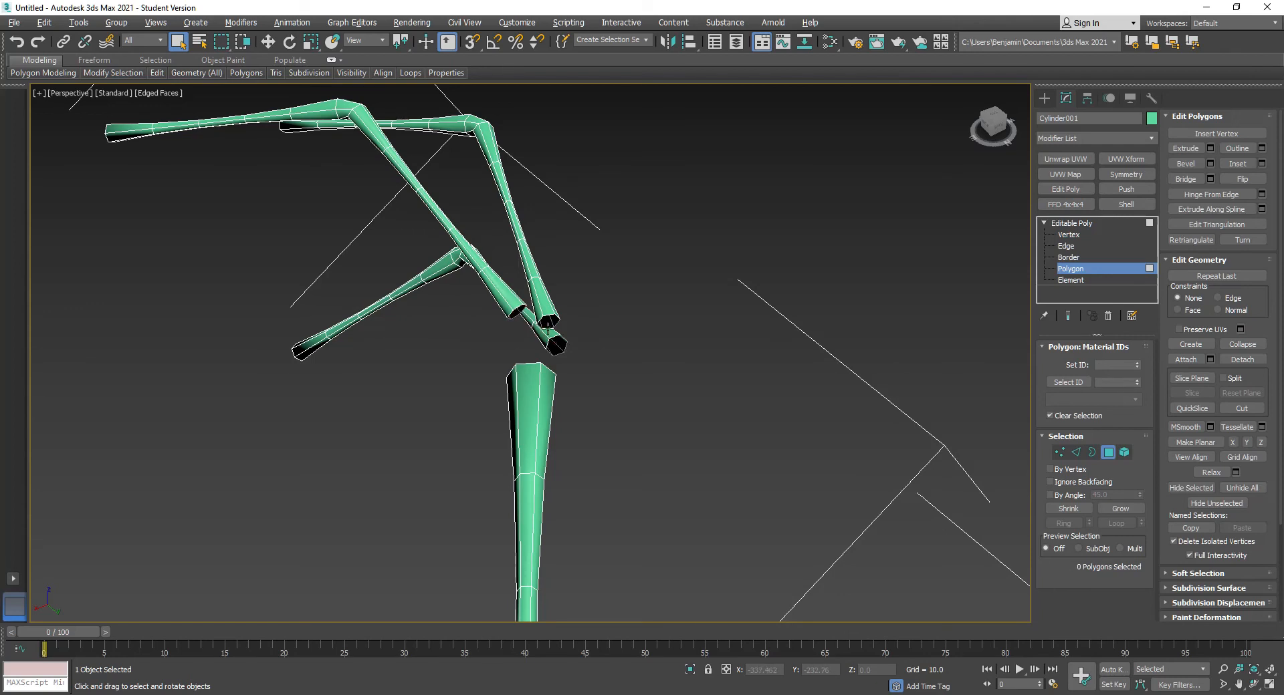
Step: Delete the end-cap polygon at the limb's tip facing the fingers
middle_click_drag(569, 361, 404, 345, "alt")
left_click(537, 329)
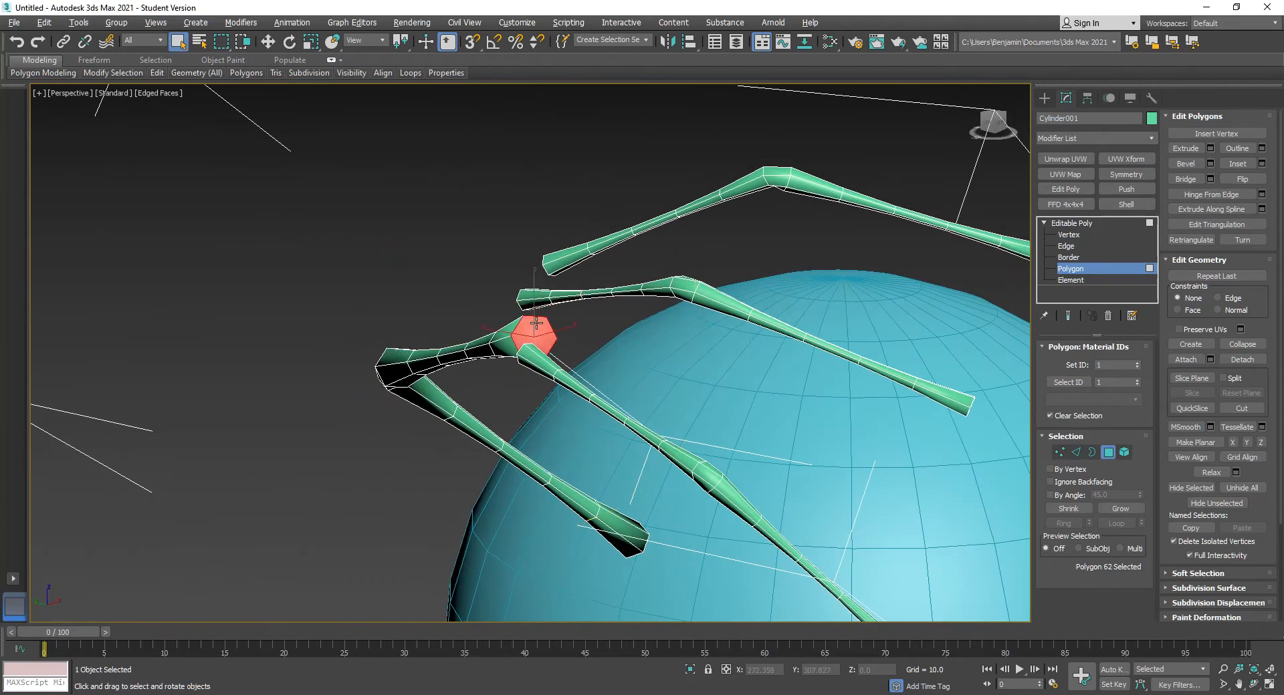
key("Delete")
Step: Bridge two pairs of adjacent rim edges between the open ends of the middle finger and the upper finger
key("2")
left_click(520, 300)
middle_click_drag(528, 314, 736, 381, "alt")
scroll(631, 292, "up", 5)
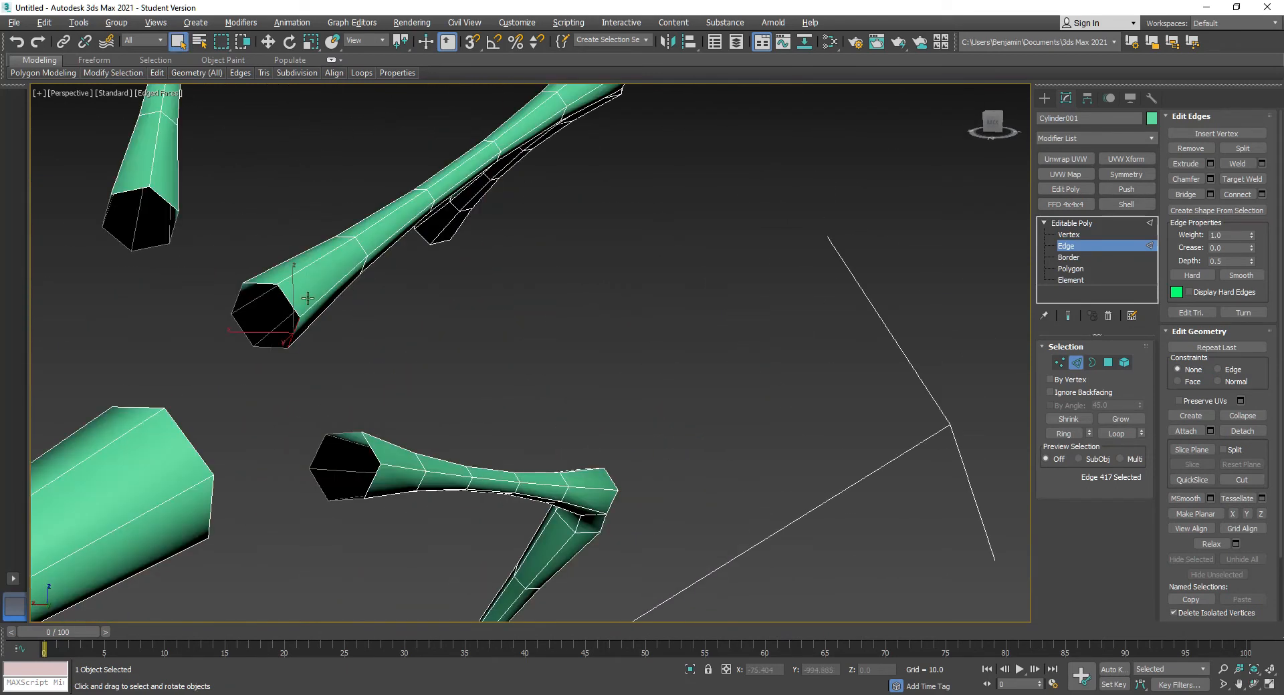
left_click(287, 301)
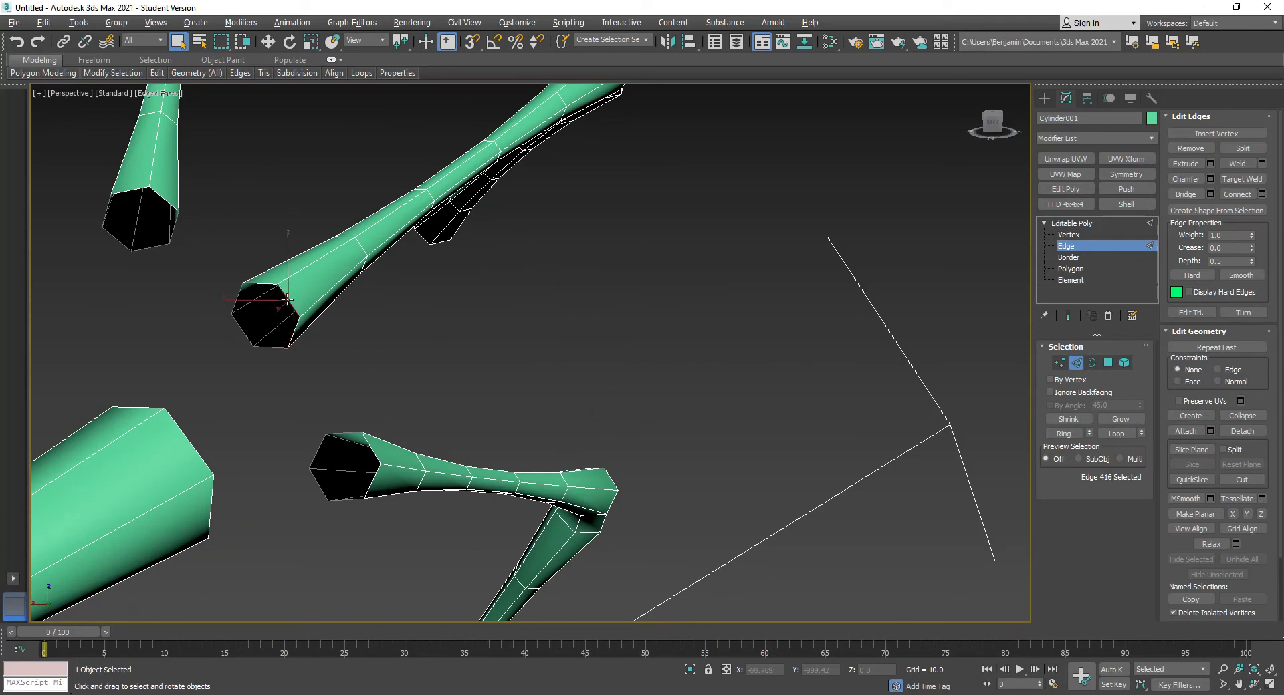
mouse_move(480, 380)
middle_mouse_down("alt")
mouse_move(478, 338)
mouse_move(494, 353)
mouse_move(485, 359)
middle_mouse_up("alt")
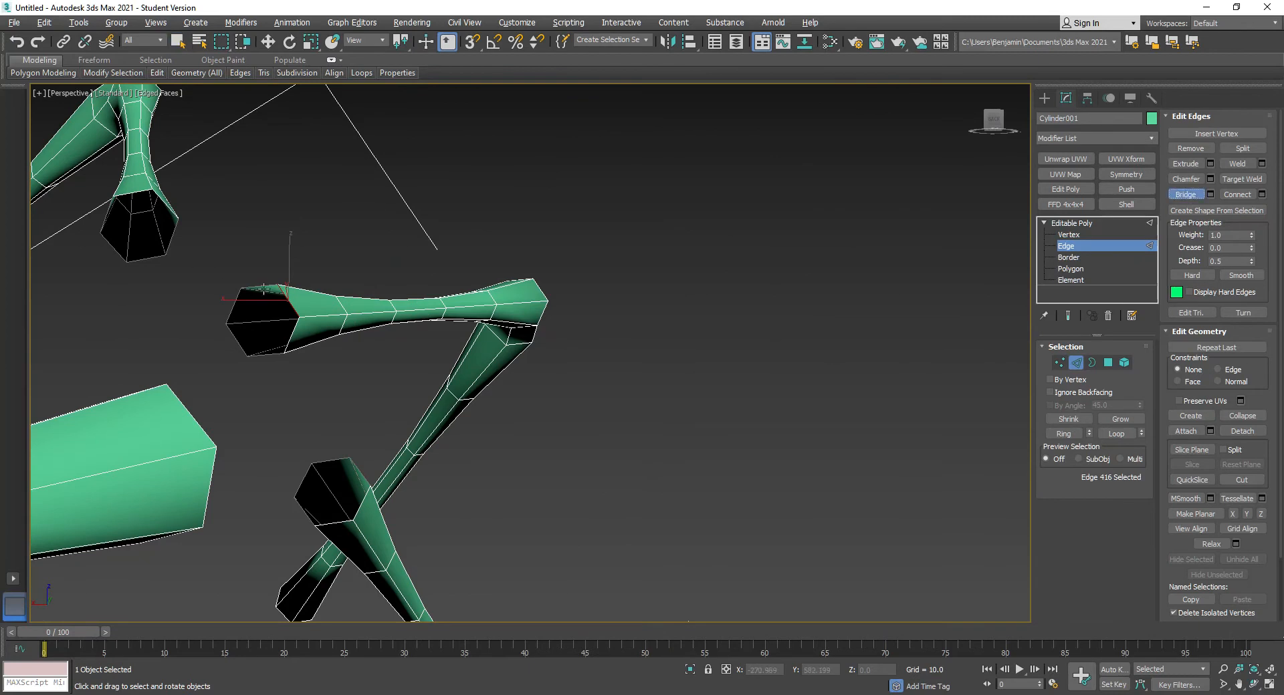
left_click(169, 208)
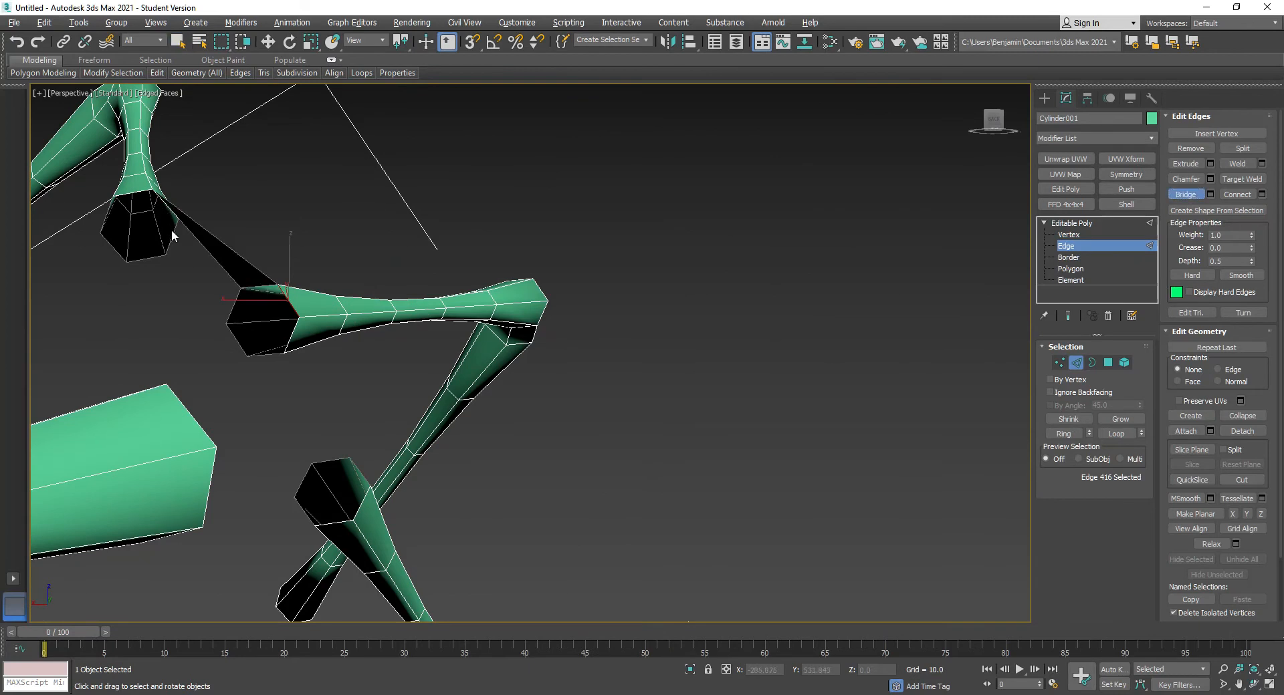
left_click(234, 300)
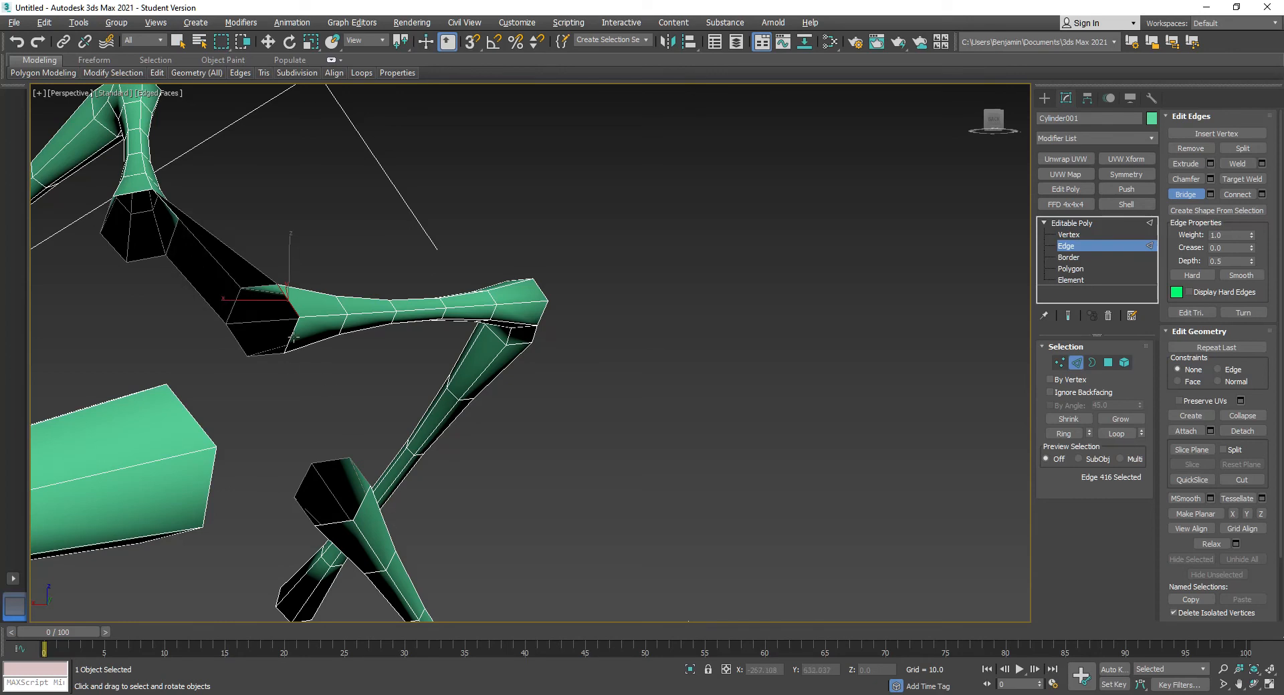
Step: Try bridging rim edges between the middle and lower fingers, and delete the resulting faces
left_click(365, 477)
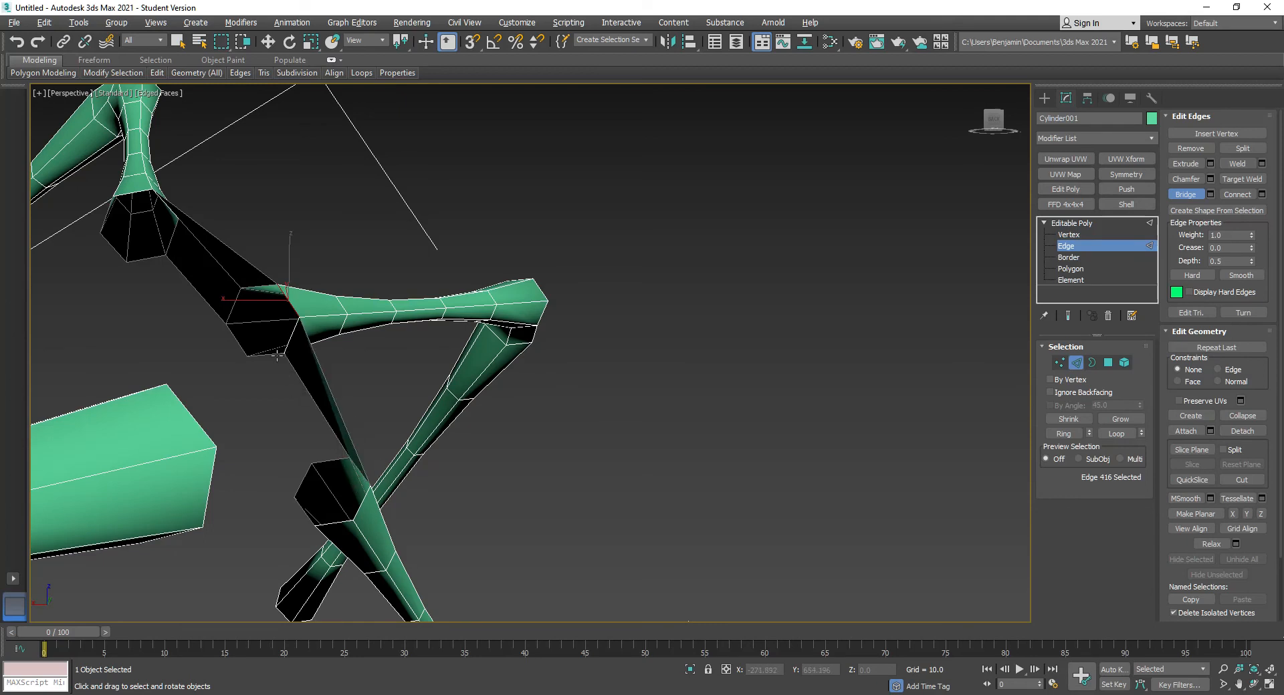
left_click(325, 460)
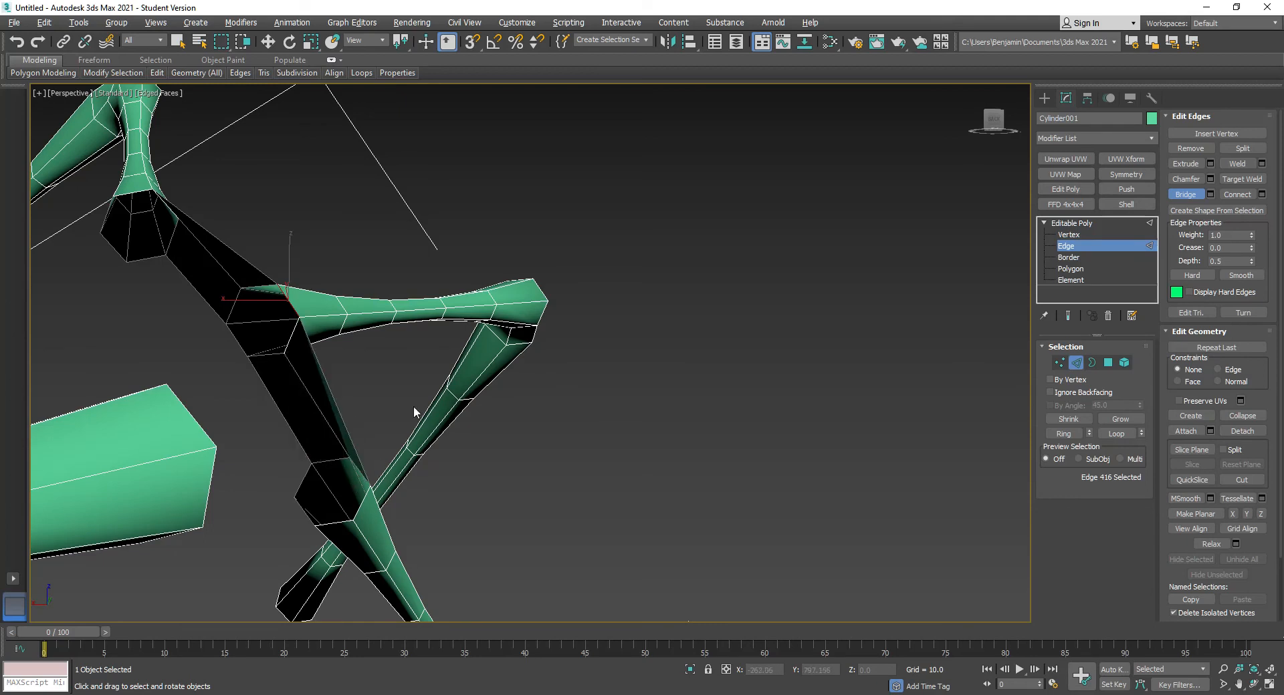
left_click(326, 383)
scroll(330, 383, "down", 2)
middle_click_drag(427, 424, 238, 444, "alt")
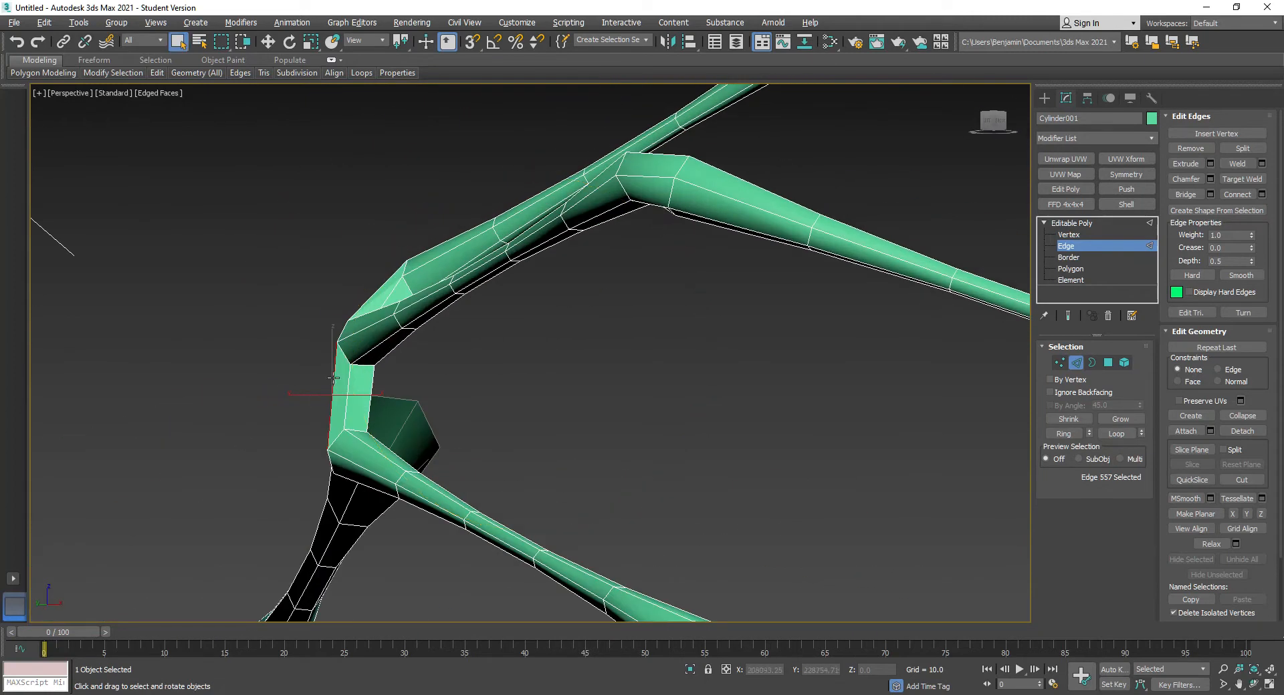
left_click(359, 409)
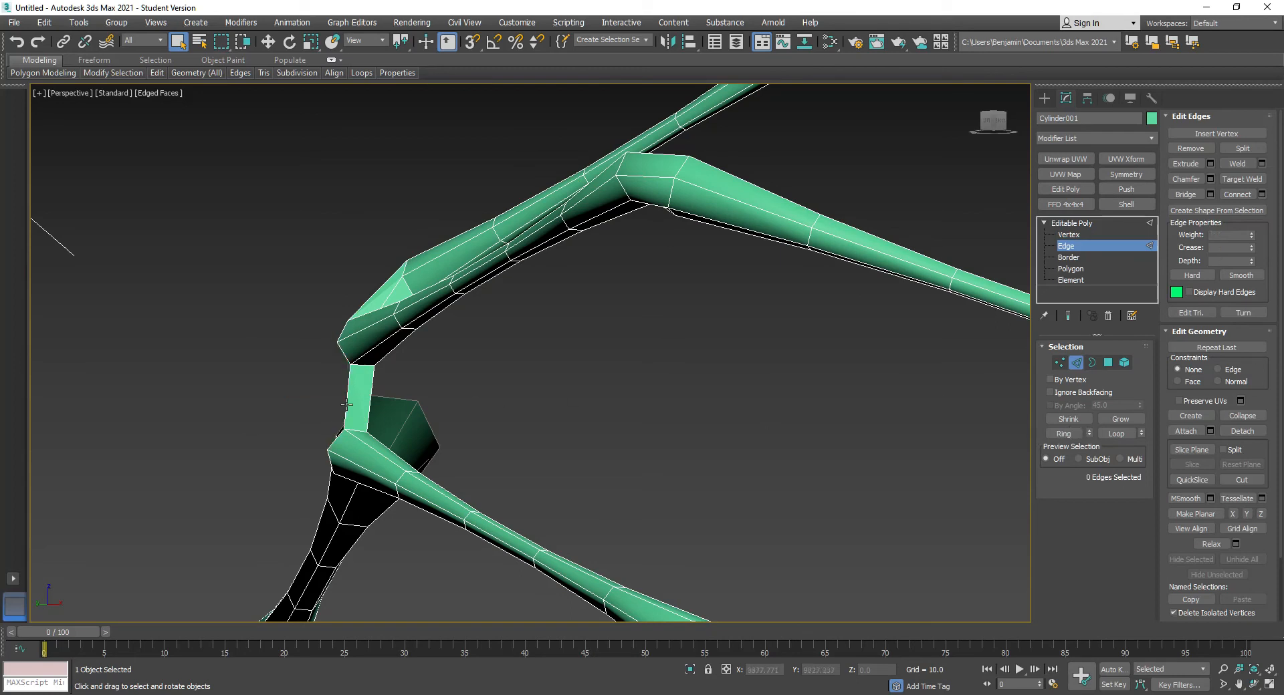
middle_click_drag(474, 409, 455, 417, "alt")
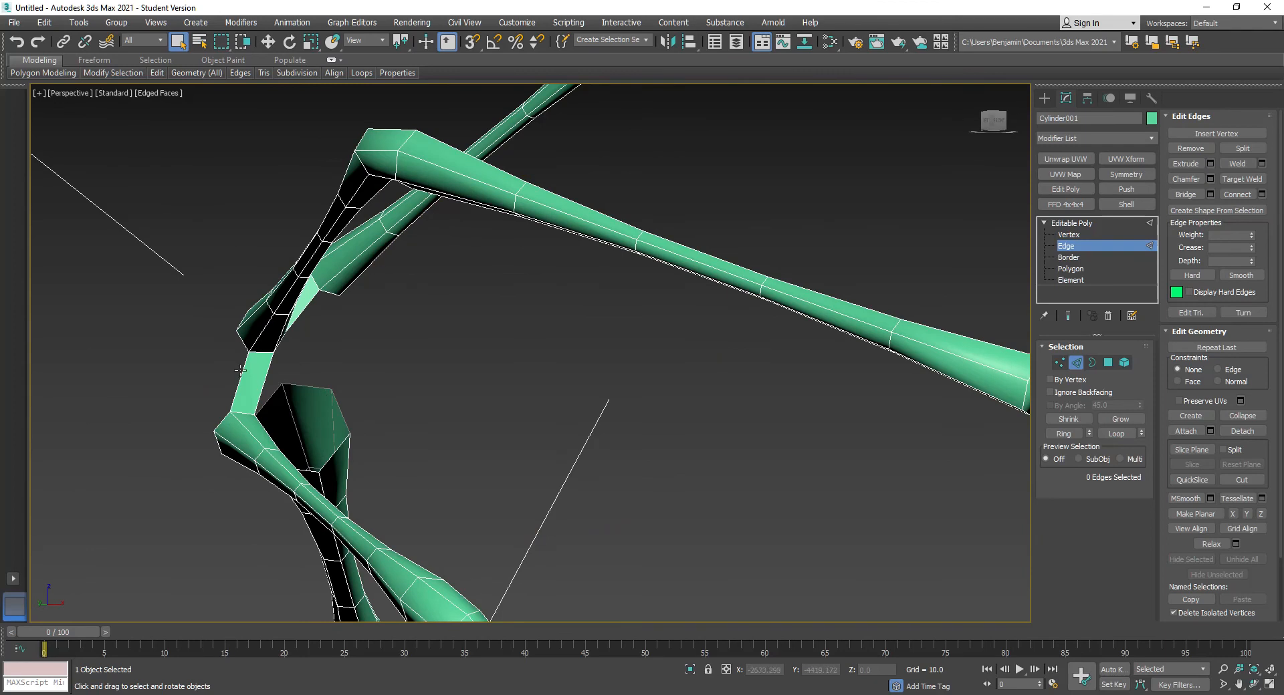
key("Delete")
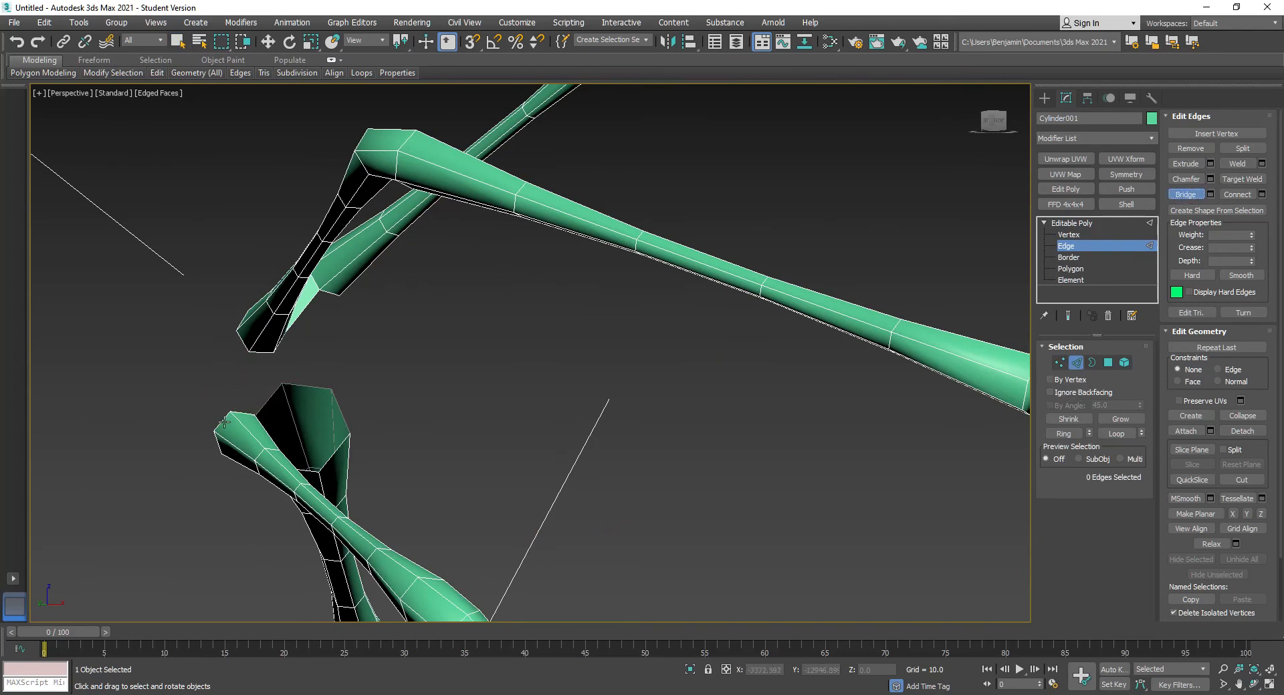
Step: Bridge two adjacent pairs of rim edges between the middle finger and the lower finger
left_click(239, 339)
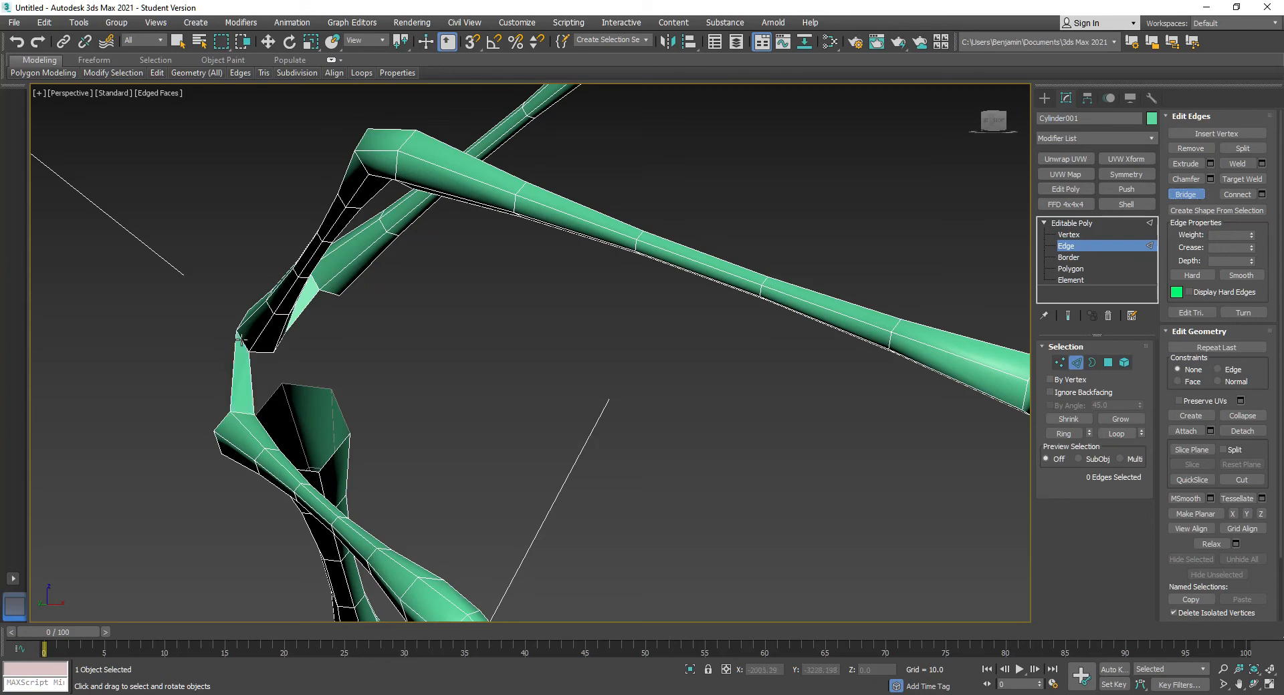
right_click(257, 351)
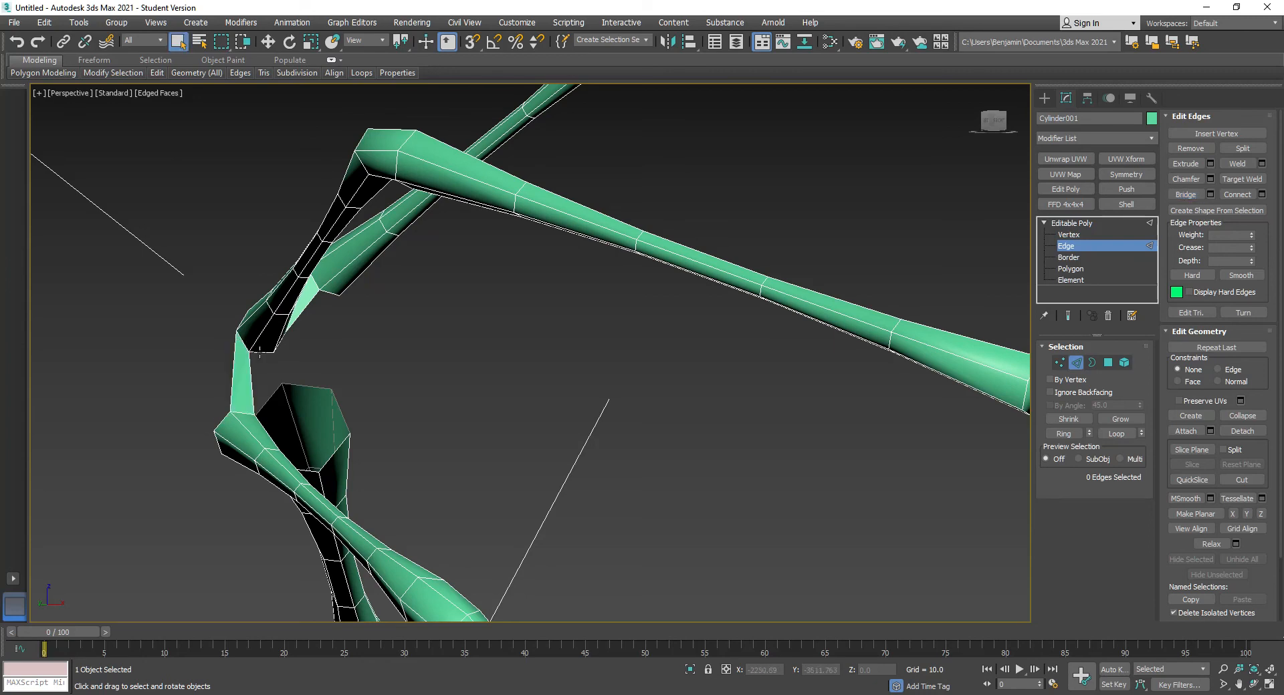
middle_click_drag(261, 354, 468, 321, "alt")
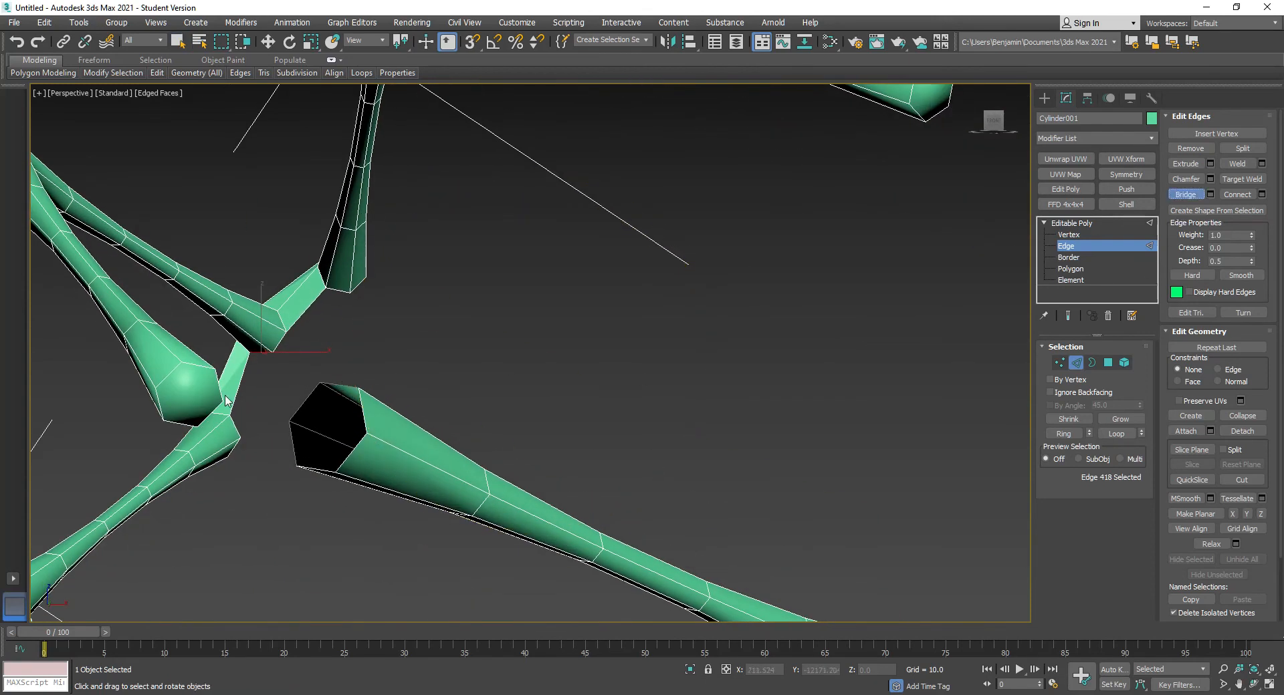
left_click(234, 417)
right_click(453, 350)
Step: Bridge the middle finger's rim edge to the facing edge on the limb's open end
middle_click_drag(307, 308, 457, 416, "alt")
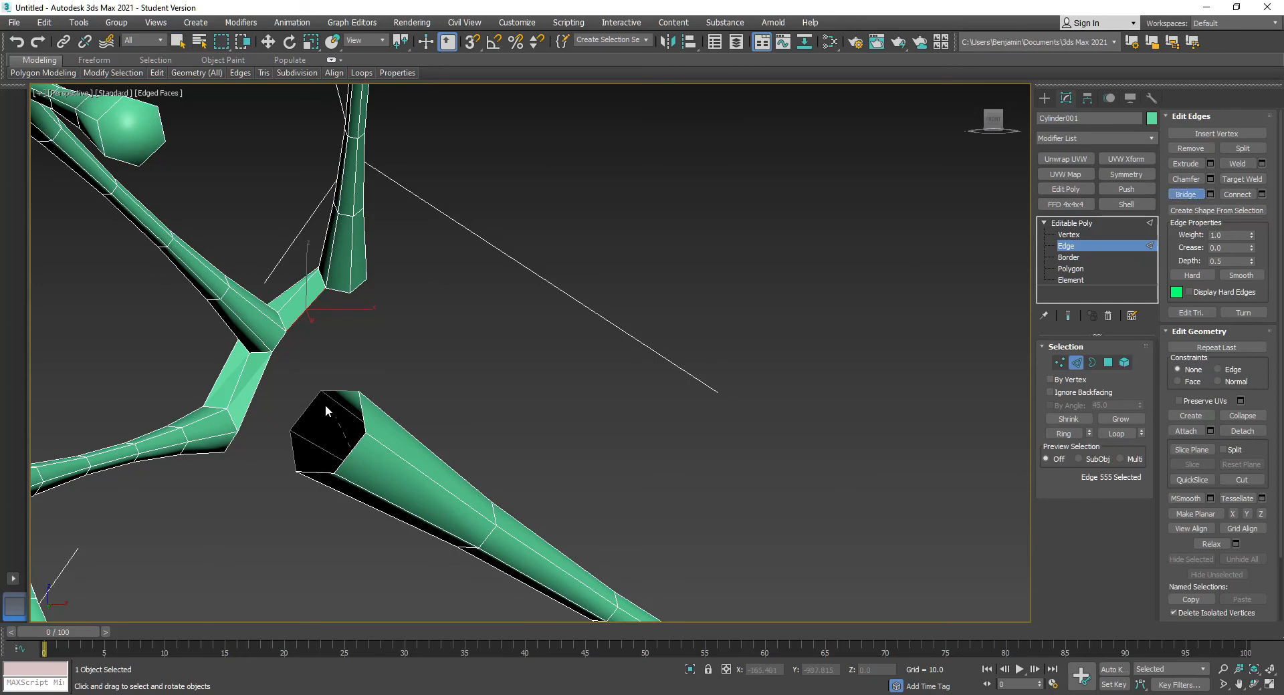
left_click(279, 341)
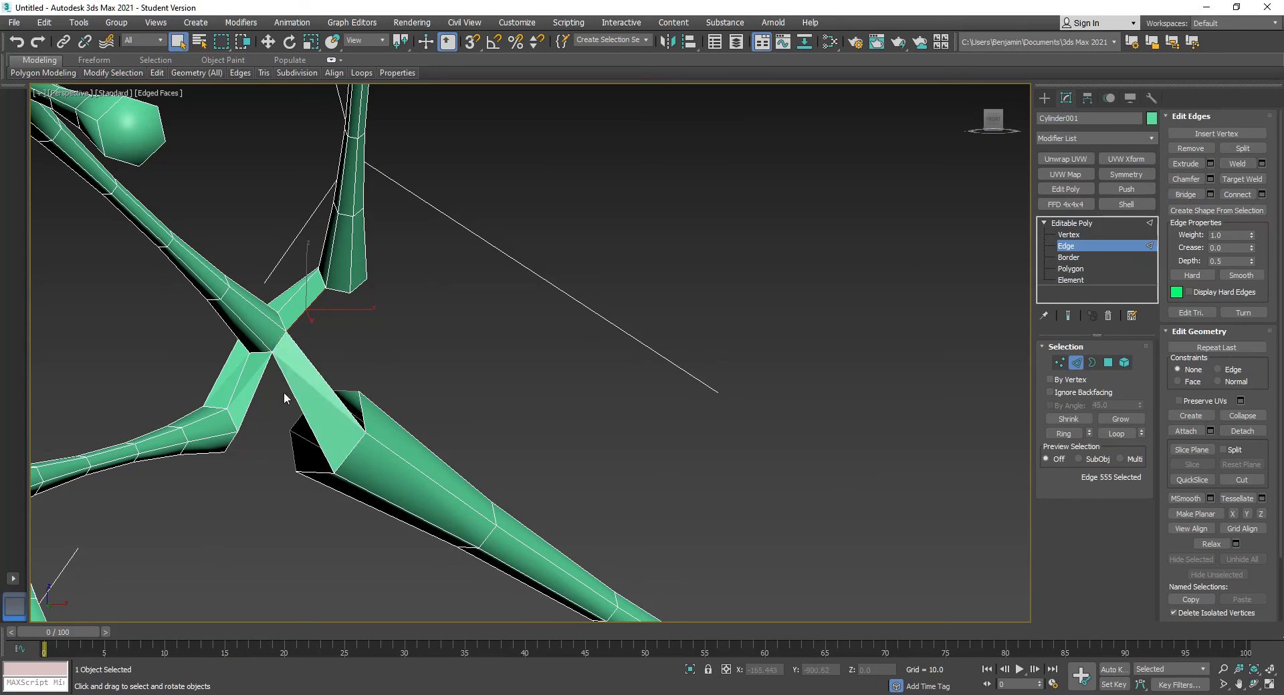
middle_click_drag(419, 433, 751, 490, "alt")
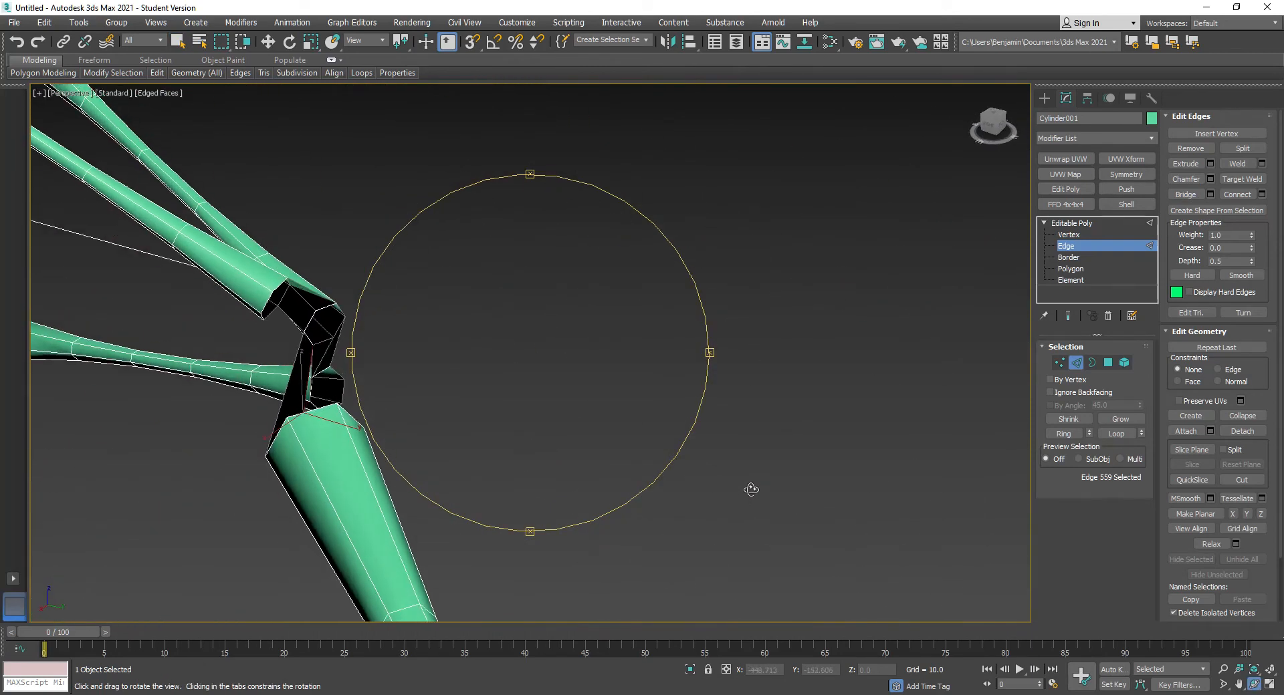
Step: Bridge a side edge of the limb's open end to the nearest rim edge of the lower finger
left_click(348, 412)
middle_click_drag(348, 412, 347, 368, "alt")
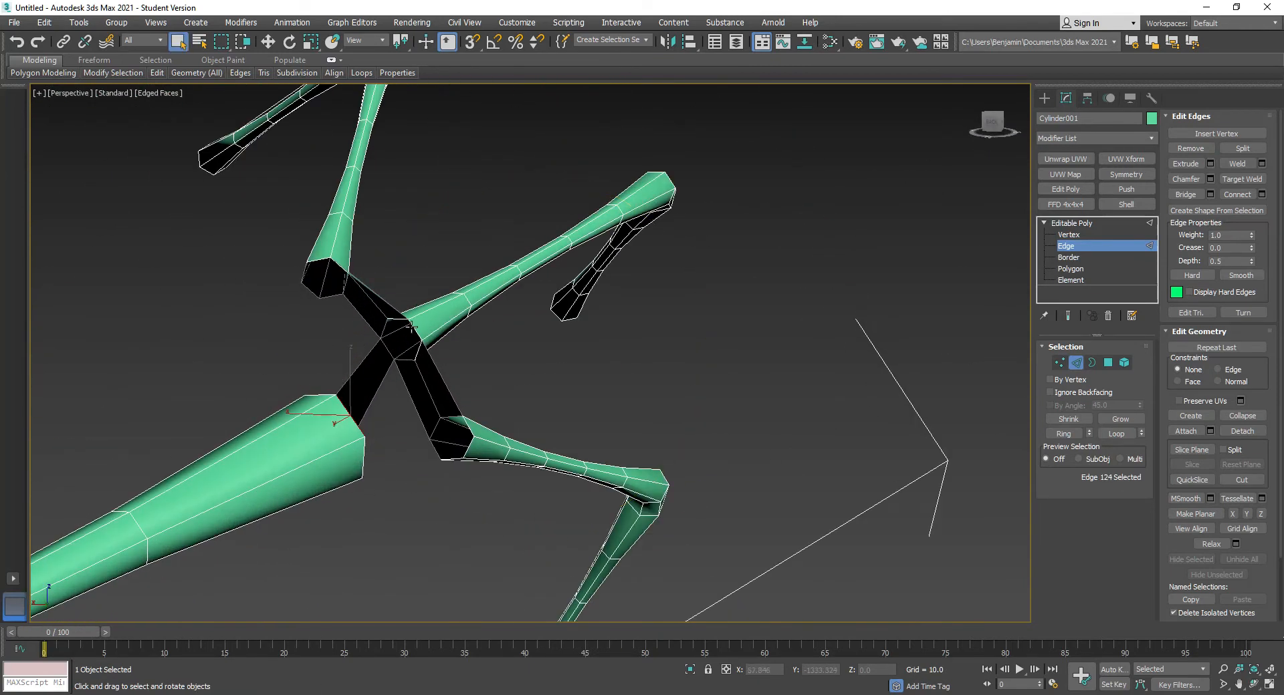
left_click(1181, 200)
middle_click_drag(287, 364, 416, 370)
left_click(493, 466)
middle_click_drag(510, 474, 504, 440, "alt")
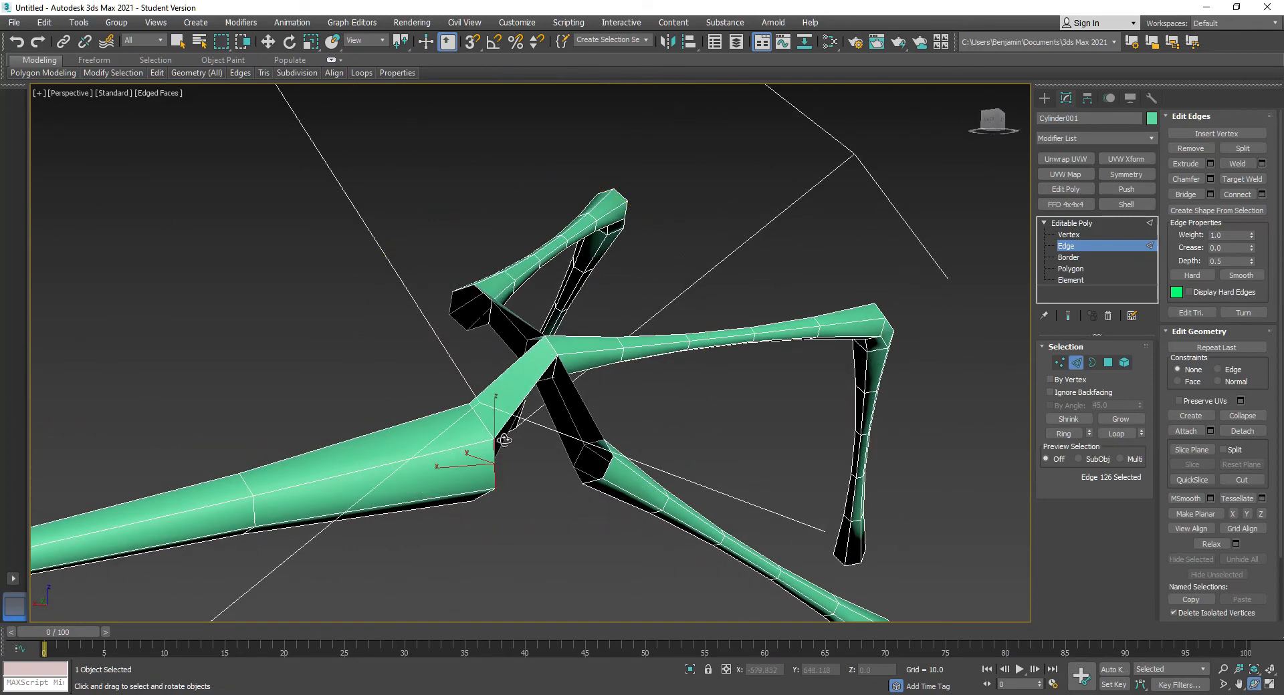
left_click(776, 424)
left_click(1199, 194)
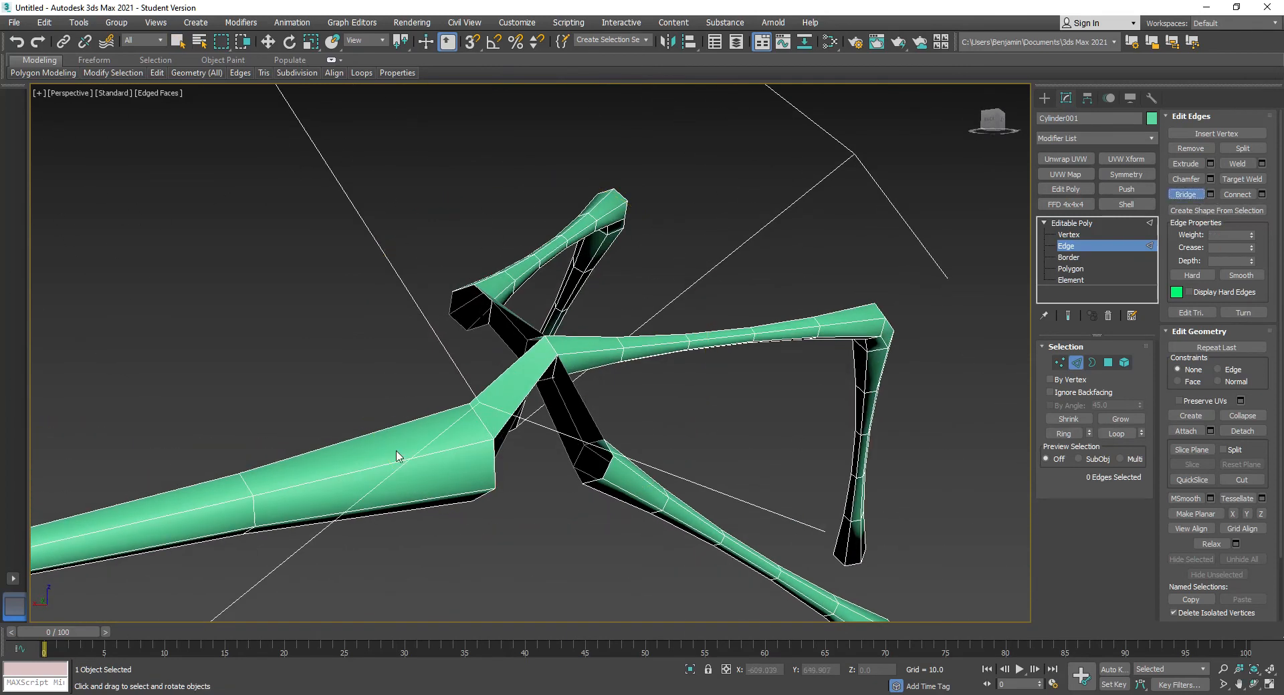
left_click(609, 471)
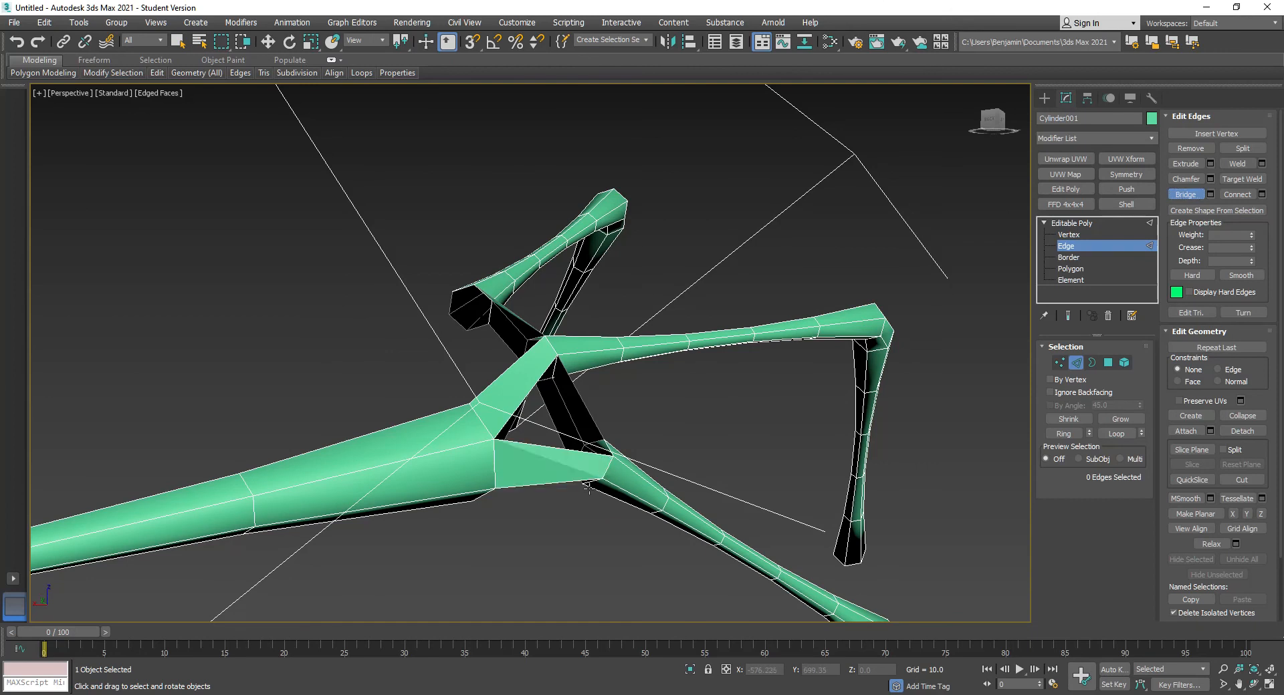
Step: Bridge the next rim edge down on the limb to the lower finger, adding a second face beside the first
right_click(534, 484)
left_click(535, 484)
middle_click_drag(534, 484, 598, 425, "alt")
left_click(1193, 195)
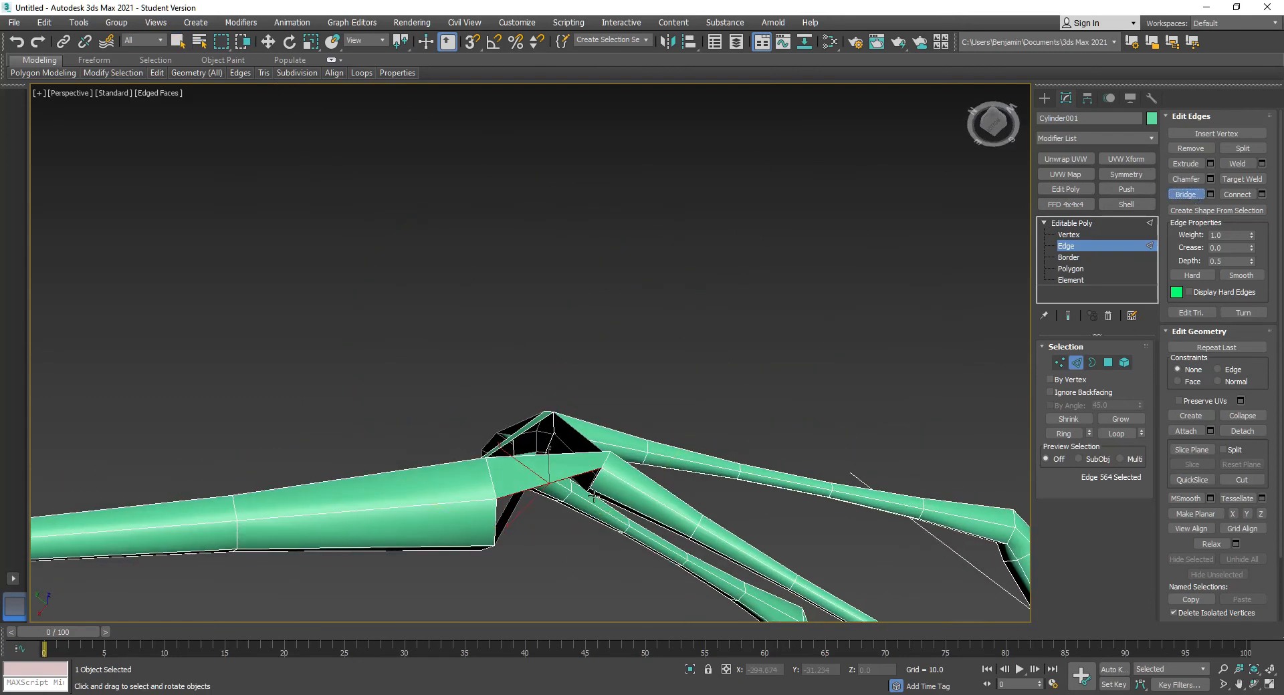
left_click(493, 517)
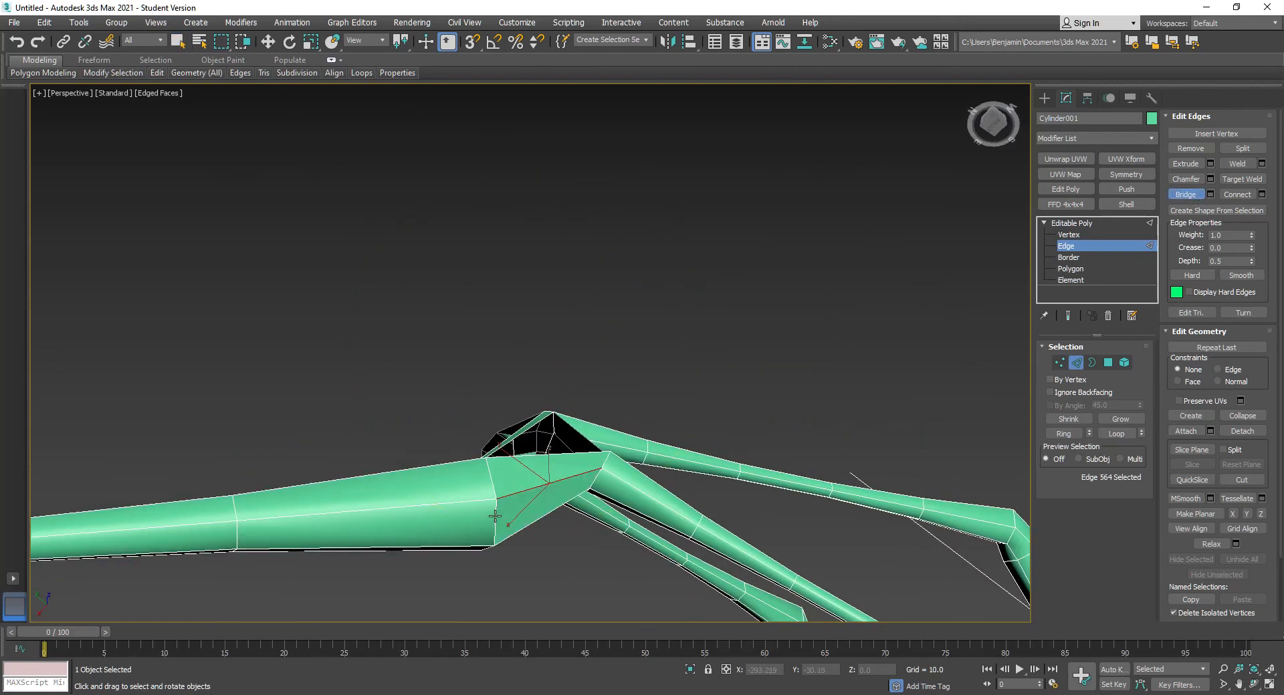
right_click(570, 607)
Step: Bridge the upper finger's rim edge to the facing edge on the limb's open end
middle_click_drag(530, 482, 679, 570, "alt")
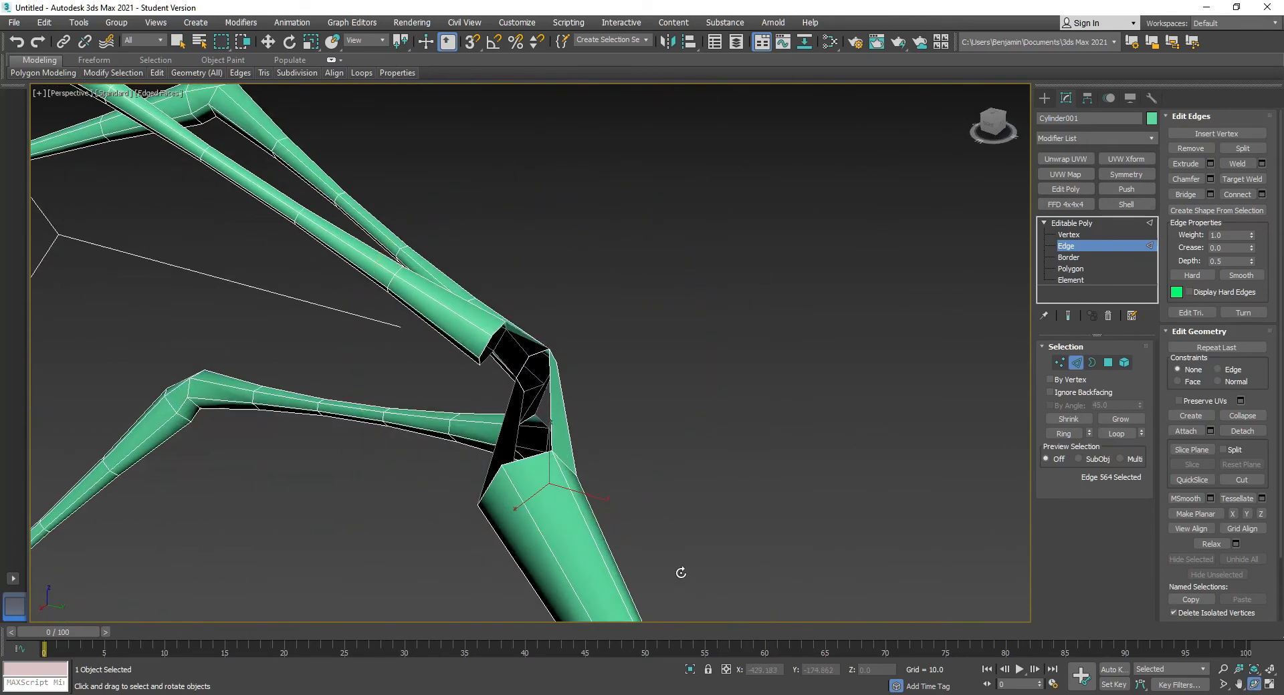
left_click(500, 330)
mouse_move(500, 329)
middle_mouse_down("alt")
mouse_move(460, 365)
mouse_move(445, 321)
mouse_move(334, 362)
mouse_move(441, 374)
mouse_move(491, 345)
middle_mouse_up("alt")
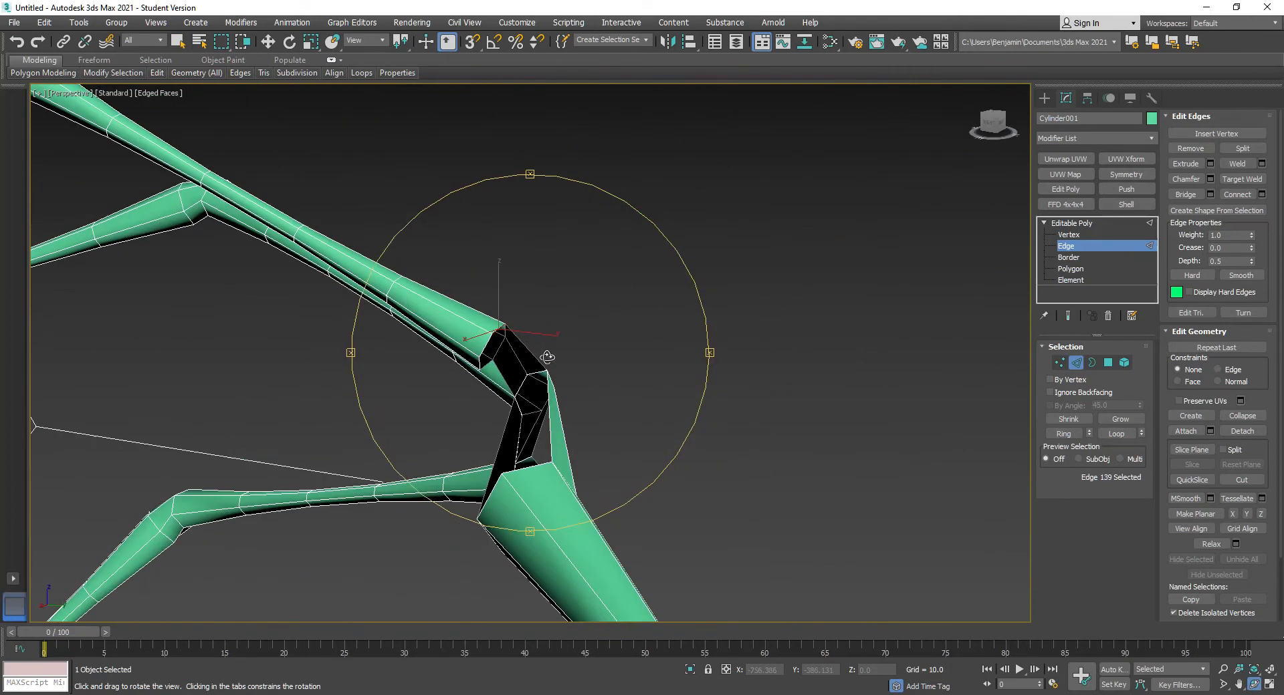
left_click(522, 466, "ctrl")
middle_click_drag(524, 462, 576, 448, "alt")
left_click(1186, 194)
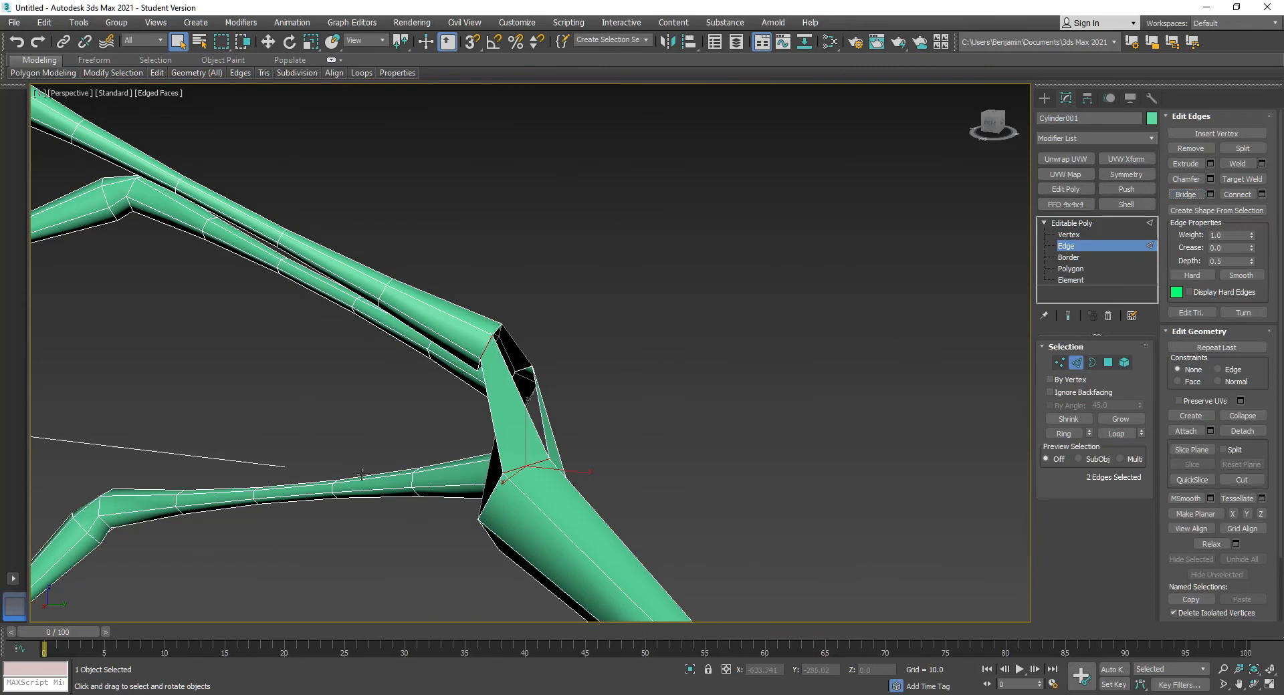
left_click(491, 493)
middle_click_drag(570, 396, 488, 349, "alt")
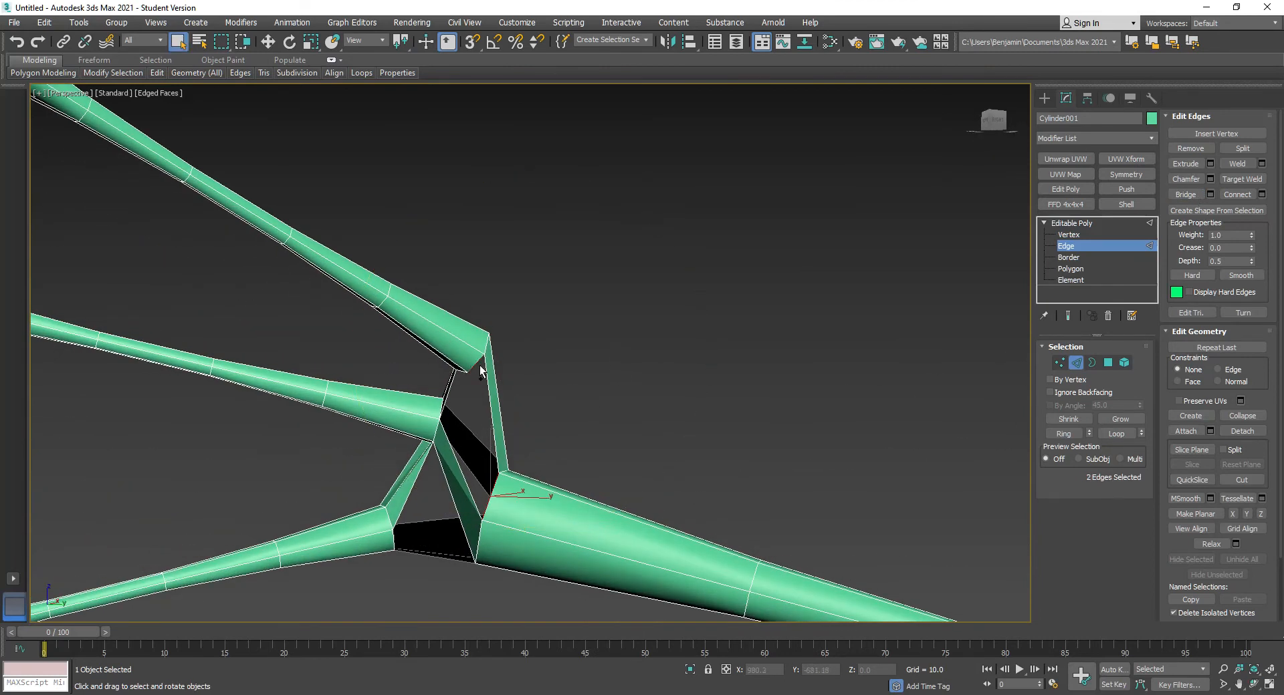
Step: Bridge the next rim edge of the upper finger to the limb's open end, adding a second face beside the first
left_click(1186, 197)
middle_click_drag(387, 424, 387, 424, "alt")
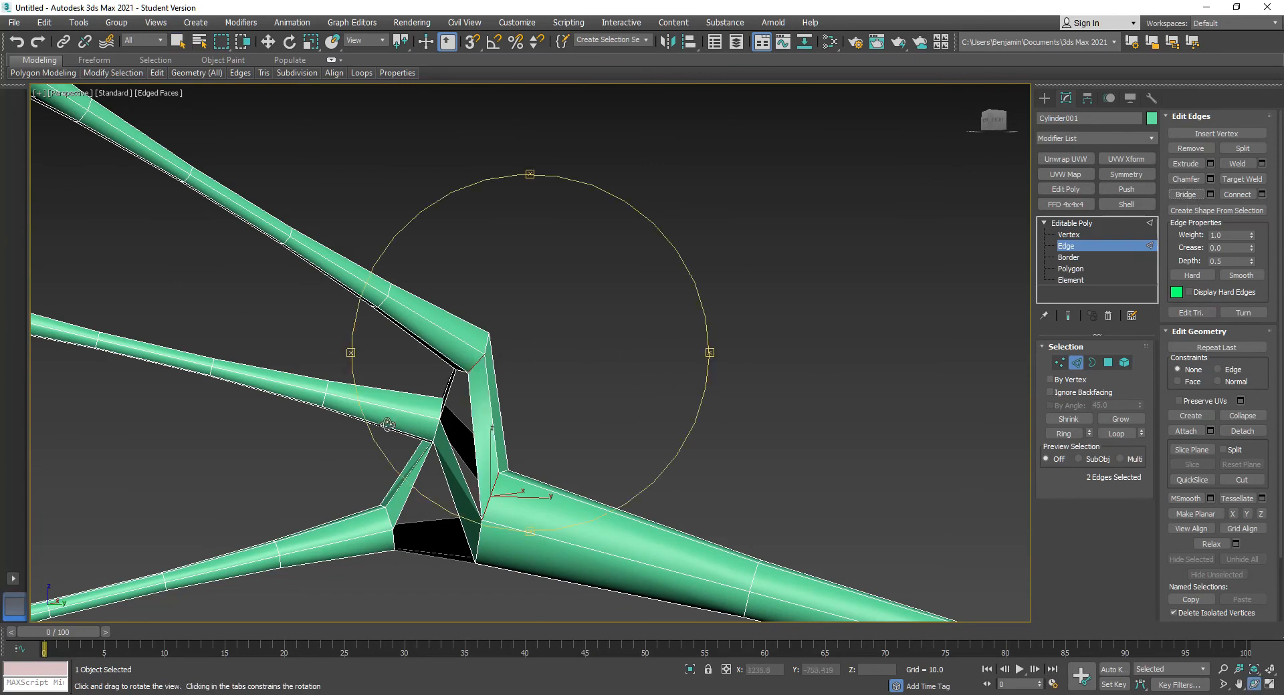
middle_click_drag(445, 455, 301, 491, "alt")
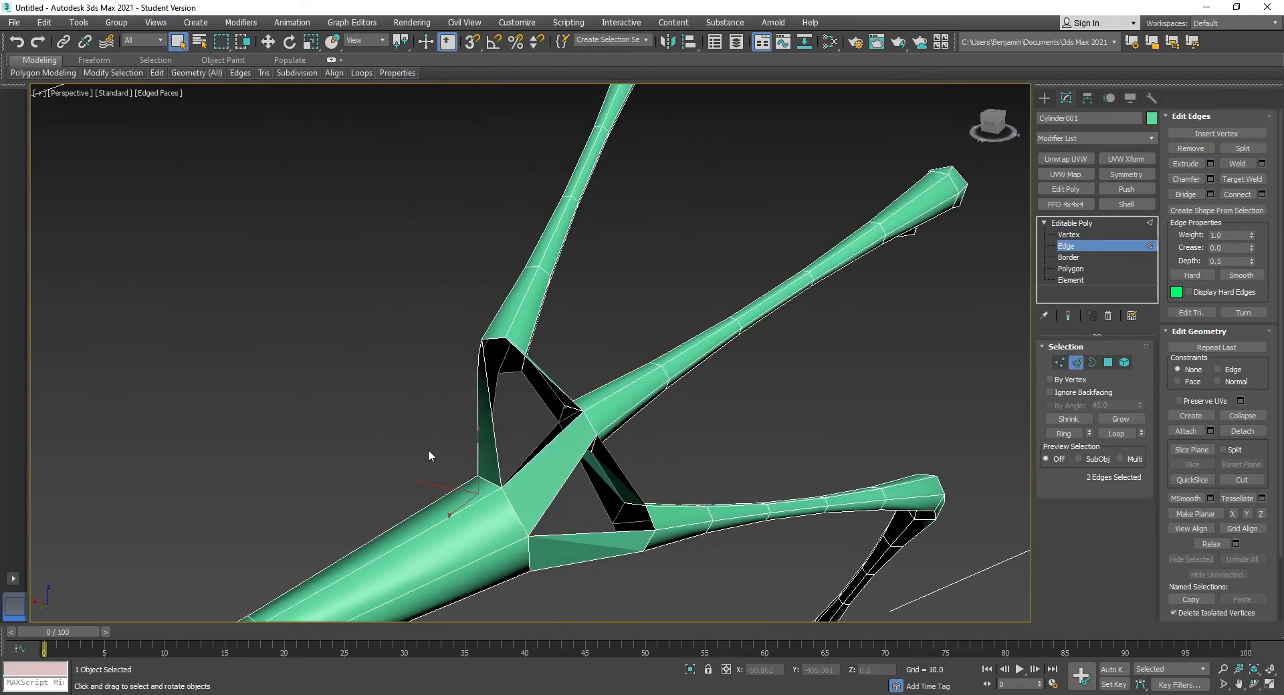
Step: Select the open borders between the fingers and the limb's end and cap them to close the palm
left_click(1072, 258)
left_click_drag(695, 576, 674, 533)
left_click(1122, 540)
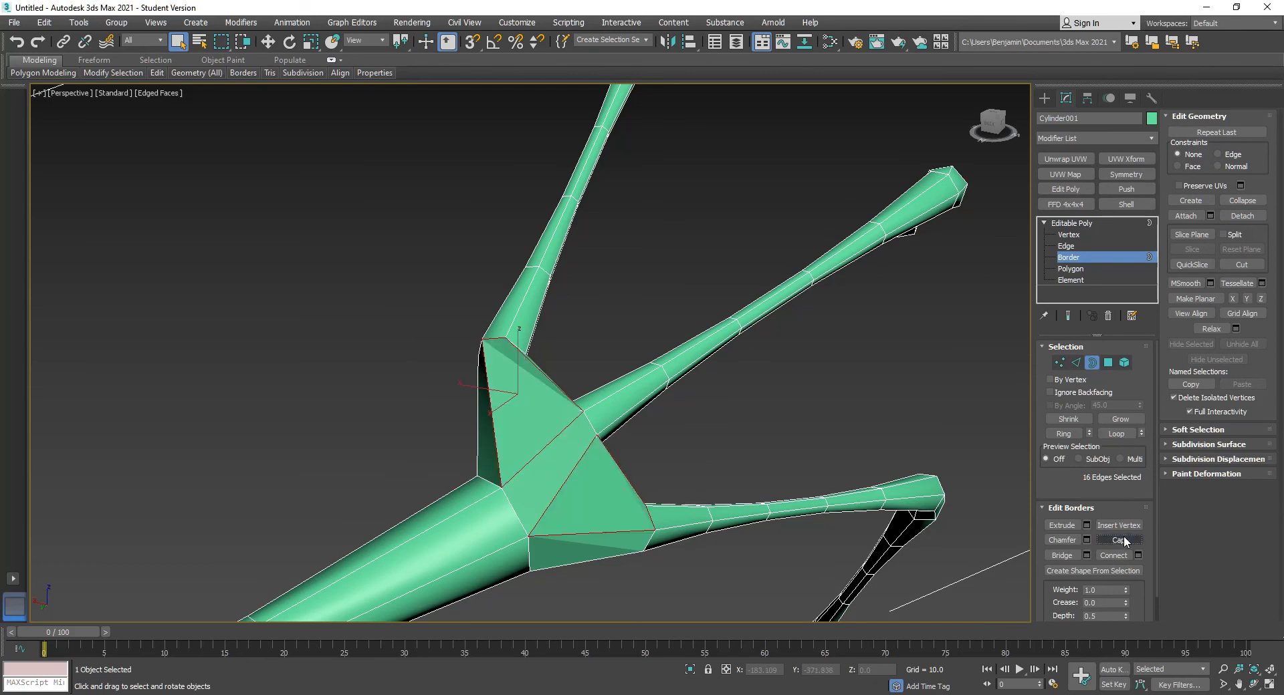
Step: Try relaxing the selected border edges around the palm, and undo the attempt
left_click(1207, 331)
left_click(1207, 330)
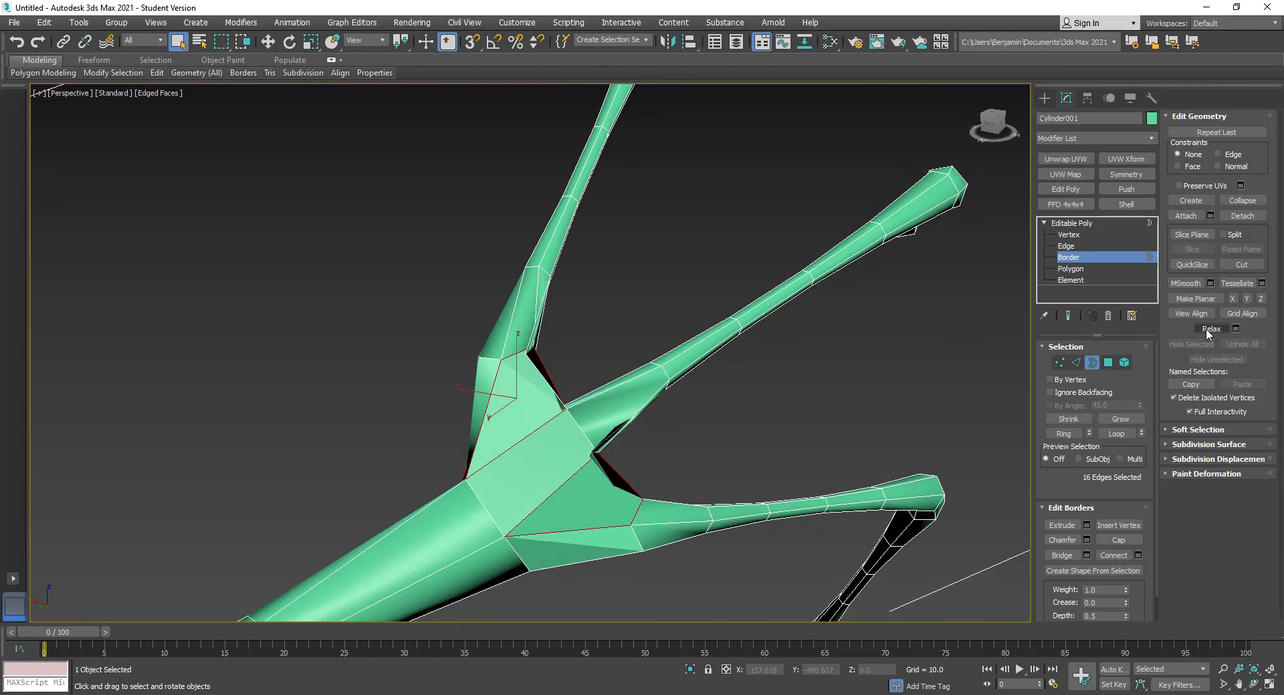
key("ctrl+z")
key("ctrl+z")
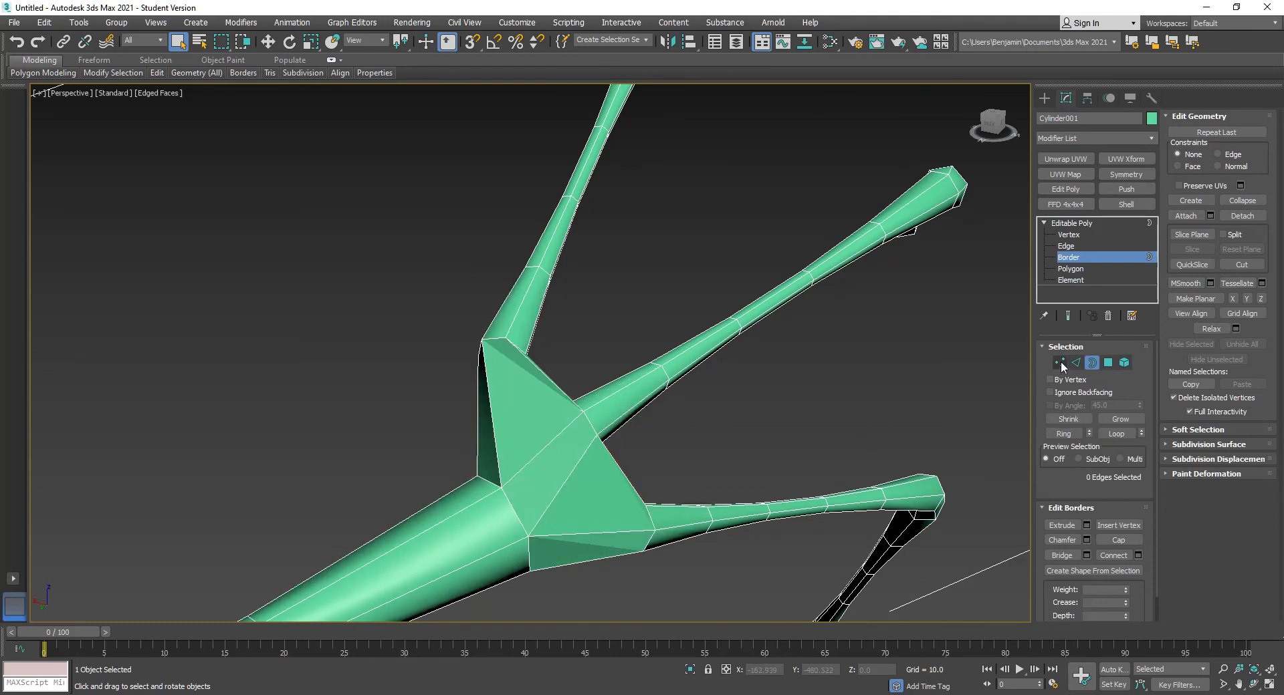
Step: Select the vertices of the palm and the finger bases and relax them to even out the hand's shape
left_click(1059, 362)
left_click_drag(387, 318, 480, 485)
left_click_drag(631, 606, 619, 613)
left_click_drag(543, 638, 543, 638, "ctrl")
key("F3")
mouse_move(635, 532)
middle_mouse_down()
mouse_move(631, 441)
mouse_move(502, 398)
mouse_move(564, 435)
mouse_move(618, 420)
middle_mouse_up()
scroll(631, 440, "down", 2)
key("F3")
middle_click_drag(723, 461, 720, 370, "alt")
left_click(1212, 329)
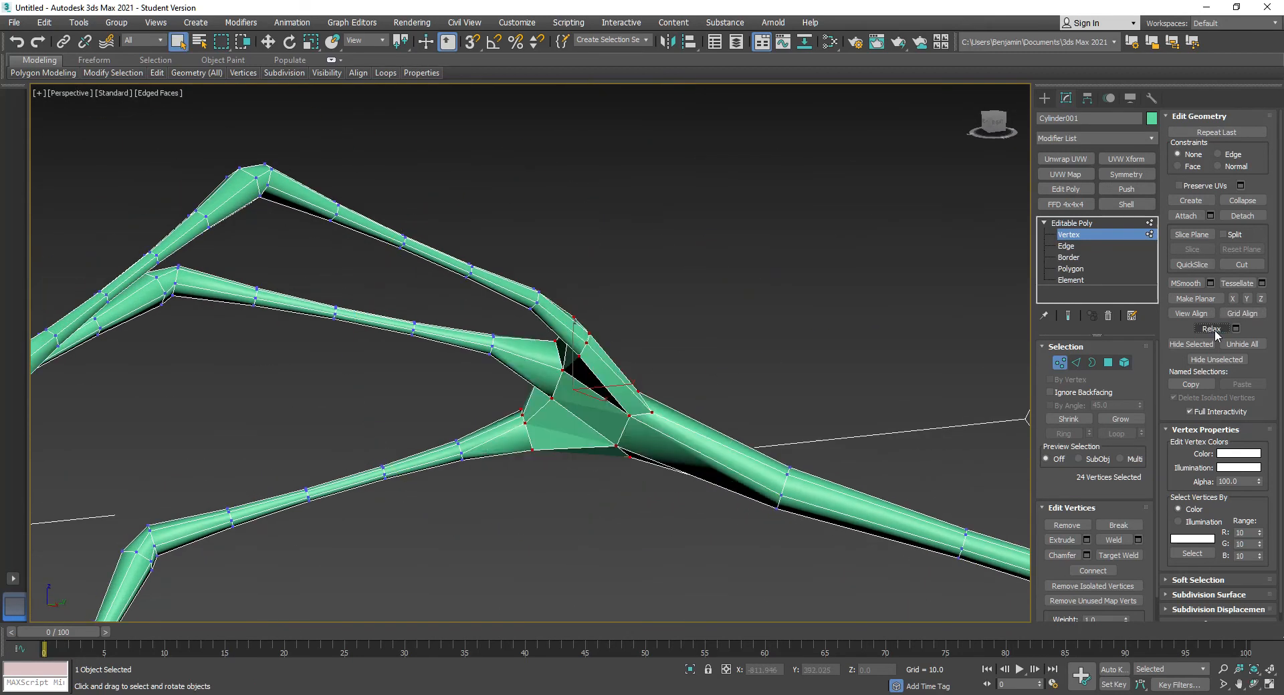
middle_click_drag(903, 358, 355, 389, "alt")
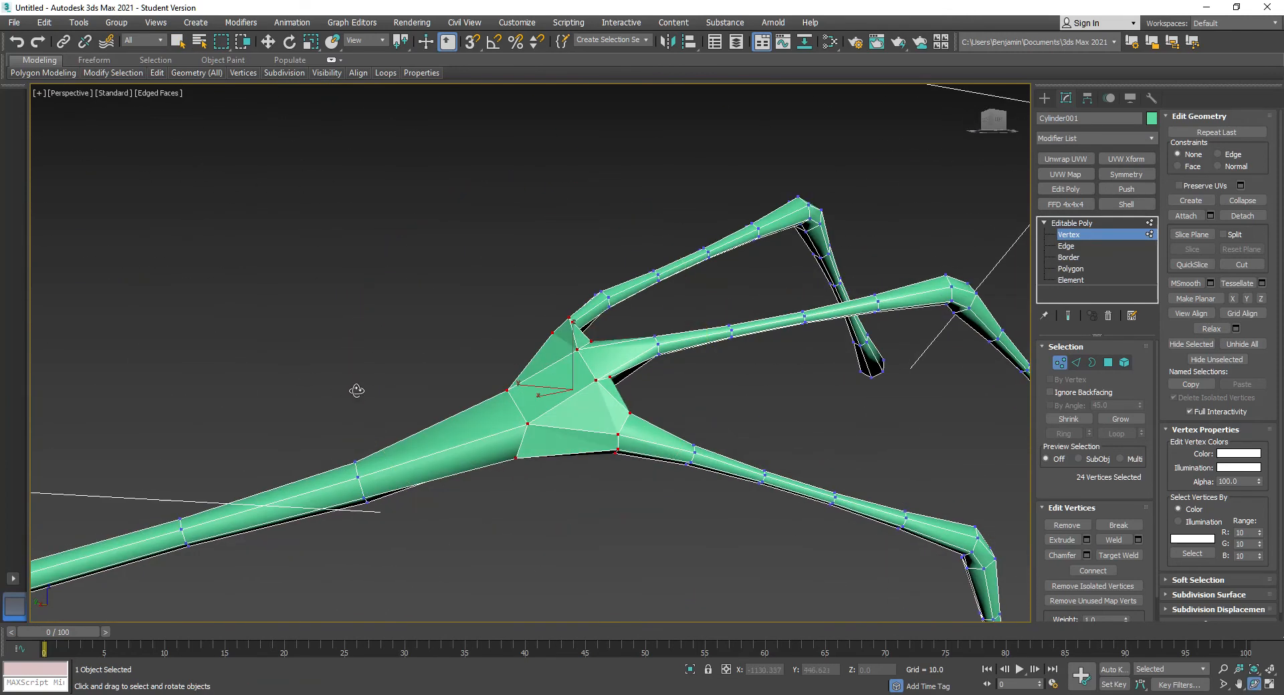
left_click(1211, 329)
left_click(731, 378)
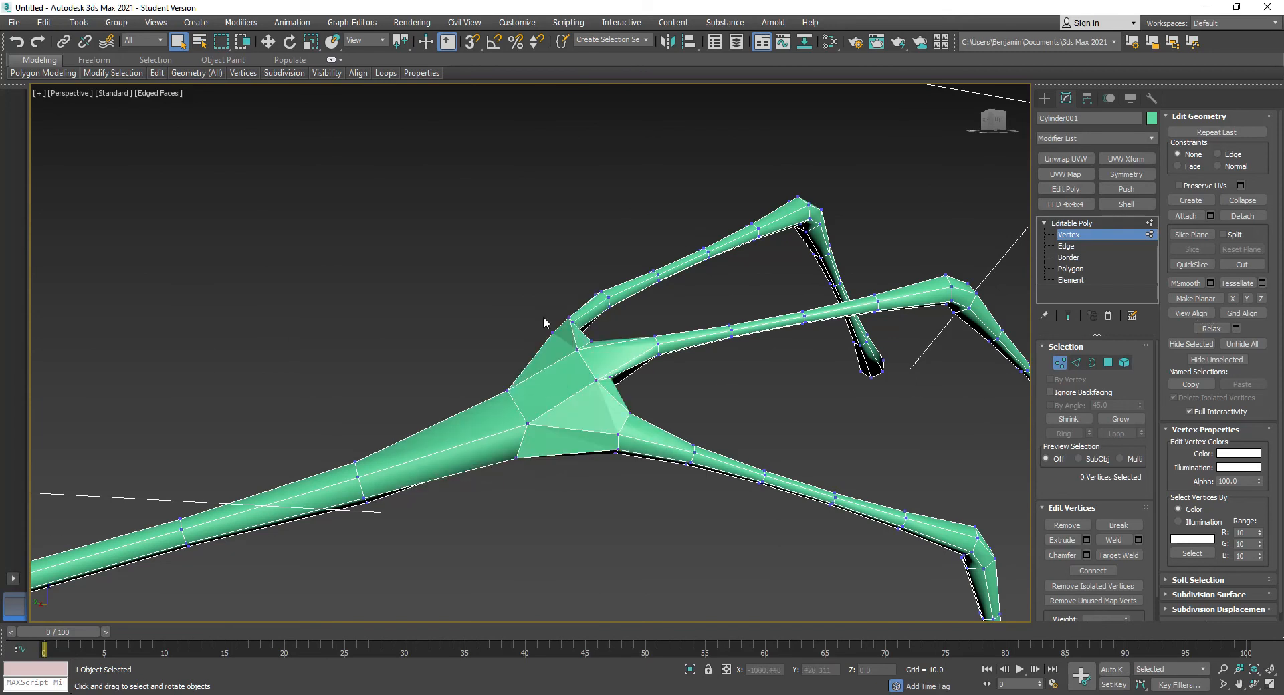
Step: Relax the edge at the inner base of the upper finger where it joins the palm
key("2")
left_click(579, 334)
mouse_move(579, 335)
middle_mouse_down("alt")
mouse_move(602, 381)
mouse_move(519, 356)
mouse_move(573, 381)
mouse_move(558, 377)
mouse_move(597, 315)
mouse_move(569, 371)
mouse_move(552, 361)
mouse_move(602, 324)
mouse_move(595, 352)
middle_mouse_up("alt")
left_click(589, 317)
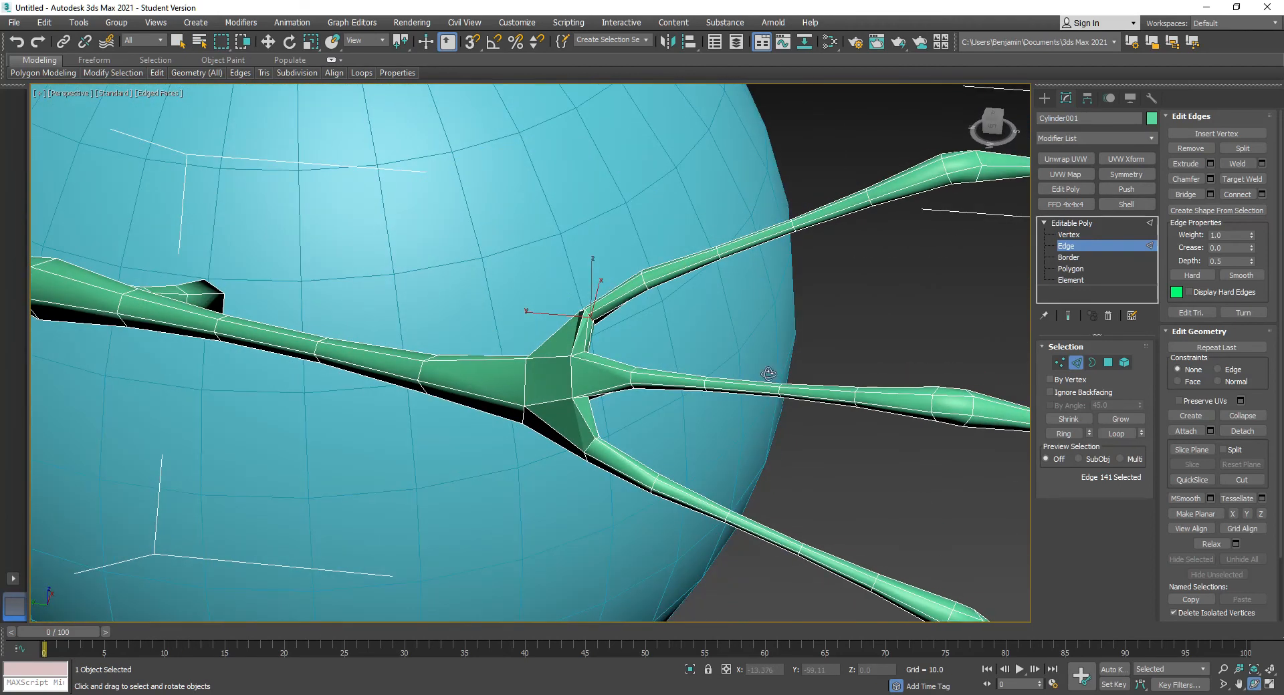
left_click(1212, 544)
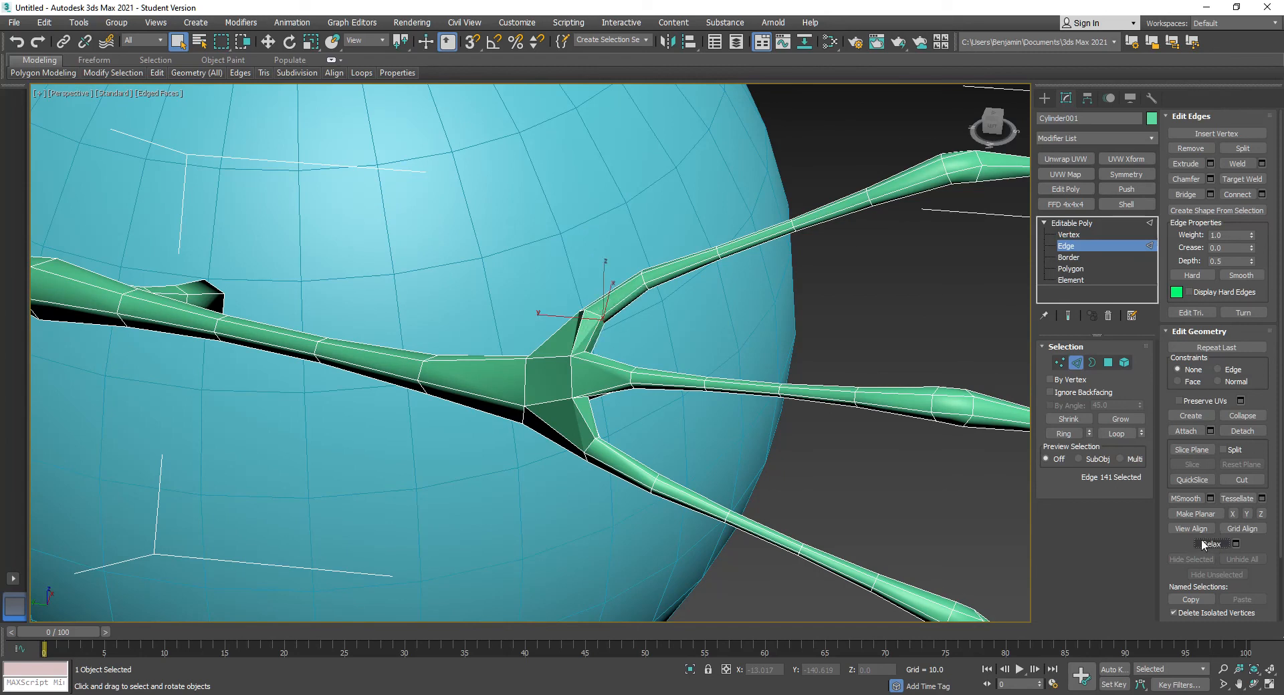
middle_click_drag(609, 404, 911, 394, "alt")
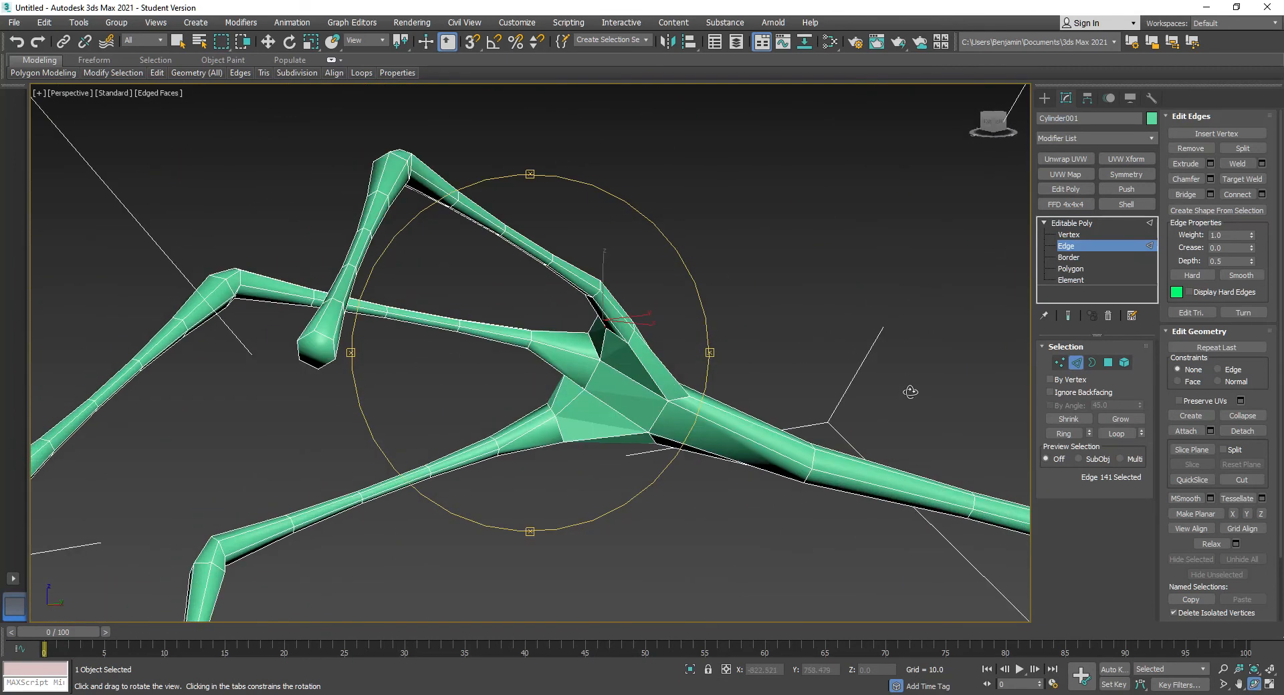
left_click(965, 368)
Step: Clear all smoothing groups on the entire limb-and-hand element and assign it to smoothing group 1
right_click(885, 345)
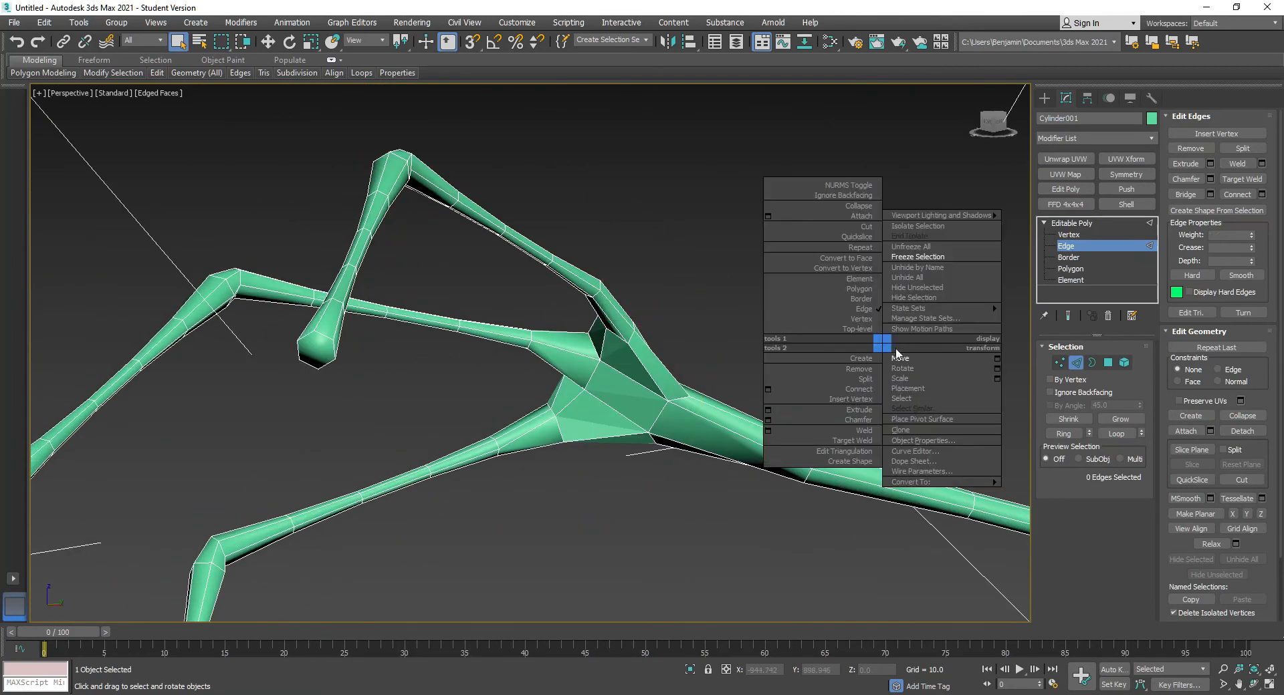
left_click(1072, 222)
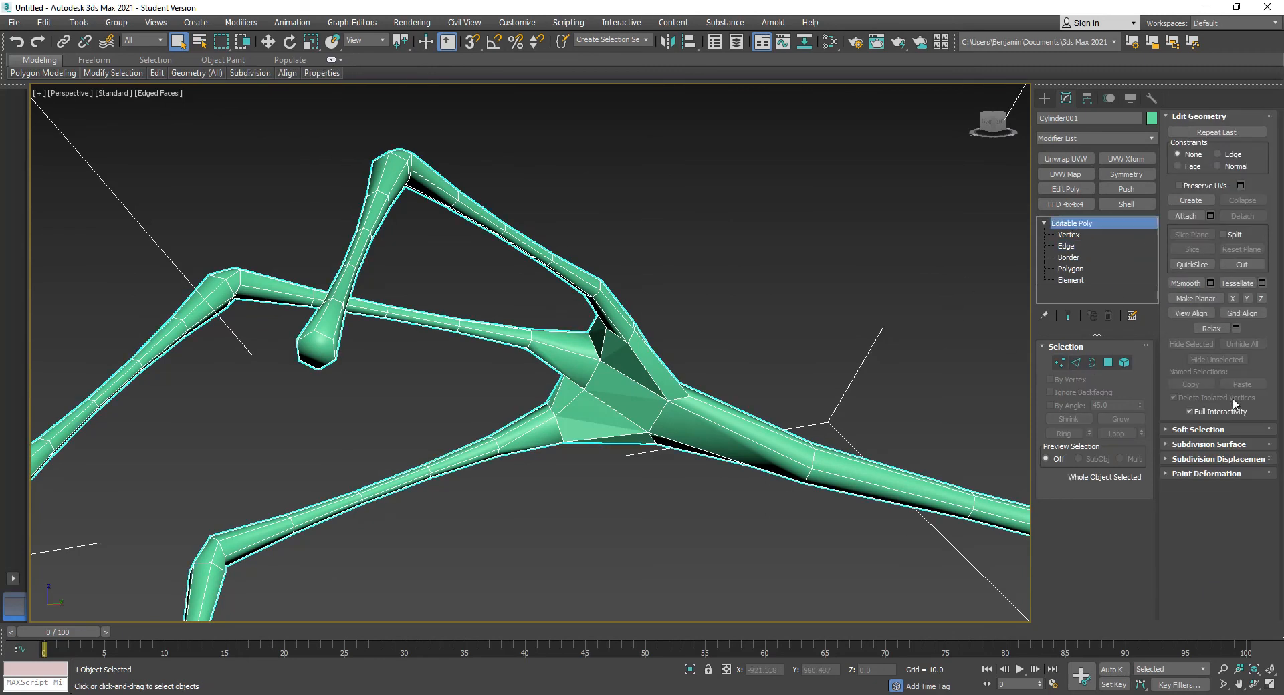
left_click(1070, 280)
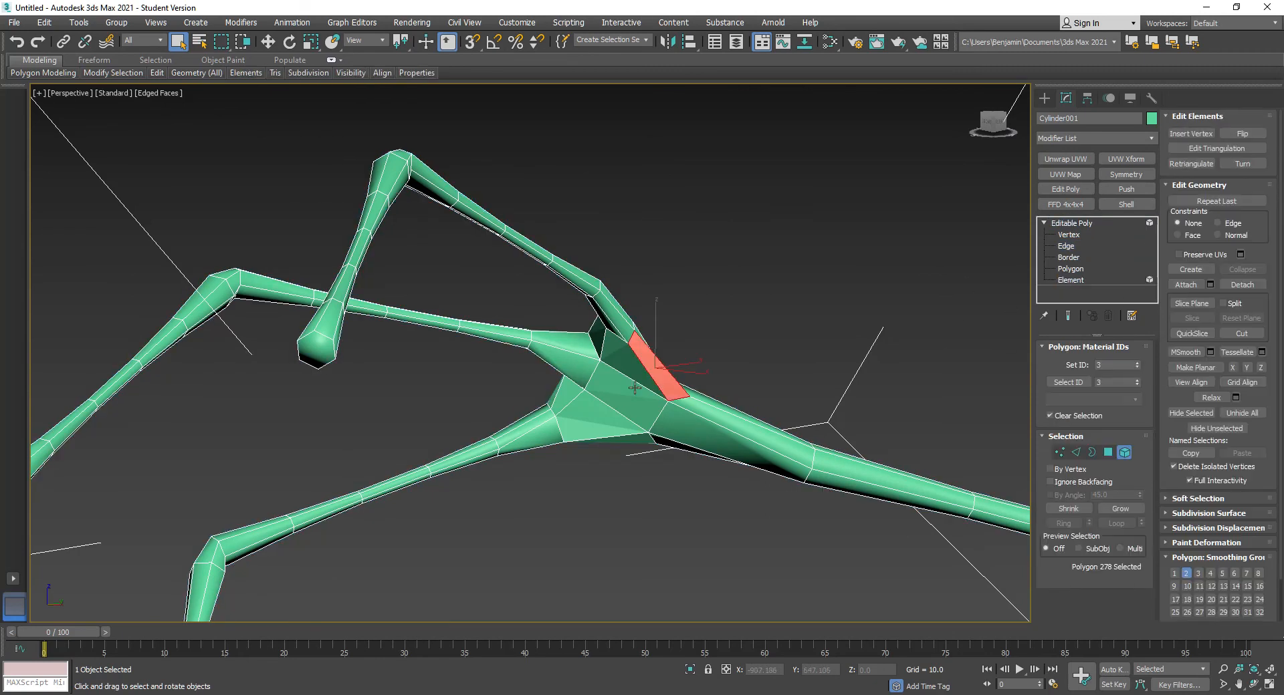
left_click(672, 383)
scroll(1188, 604, "down", 2)
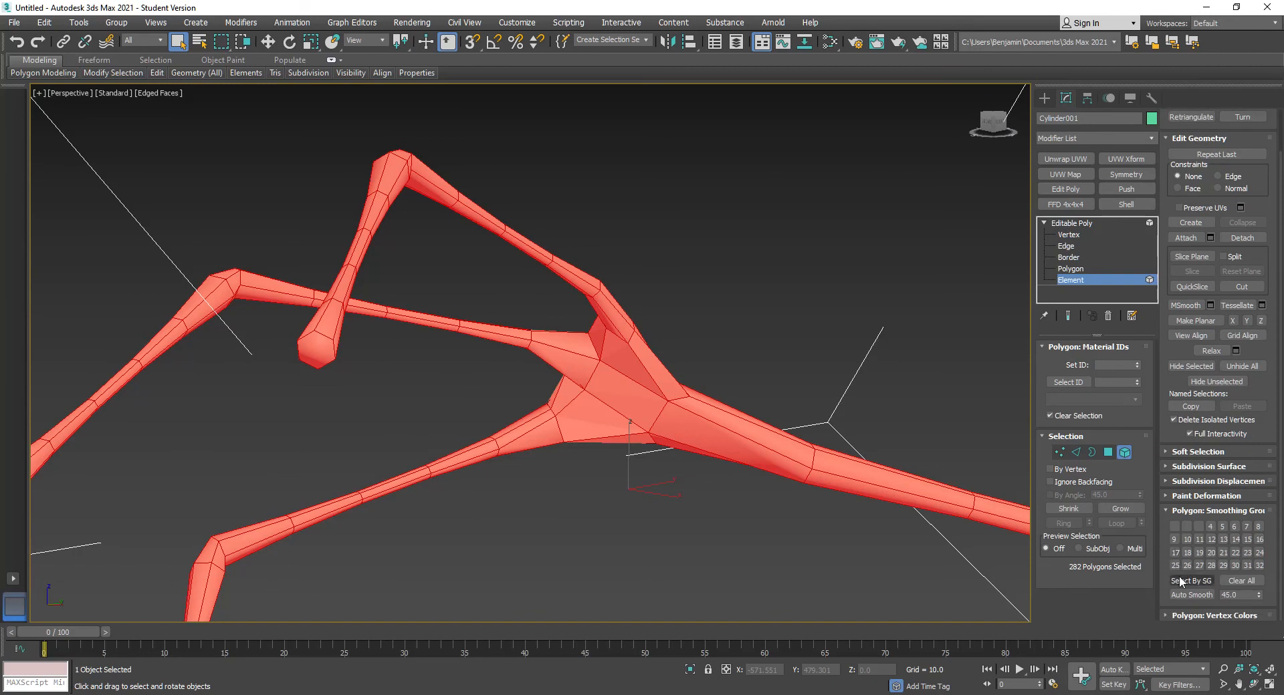
left_click(1242, 581)
left_click(1175, 526)
left_click(621, 525)
Step: Switch the limb mesh to polygon-level selection
scroll(611, 516, "down", 5)
middle_click_drag(596, 519, 421, 374, "alt")
scroll(665, 416, "up", 5)
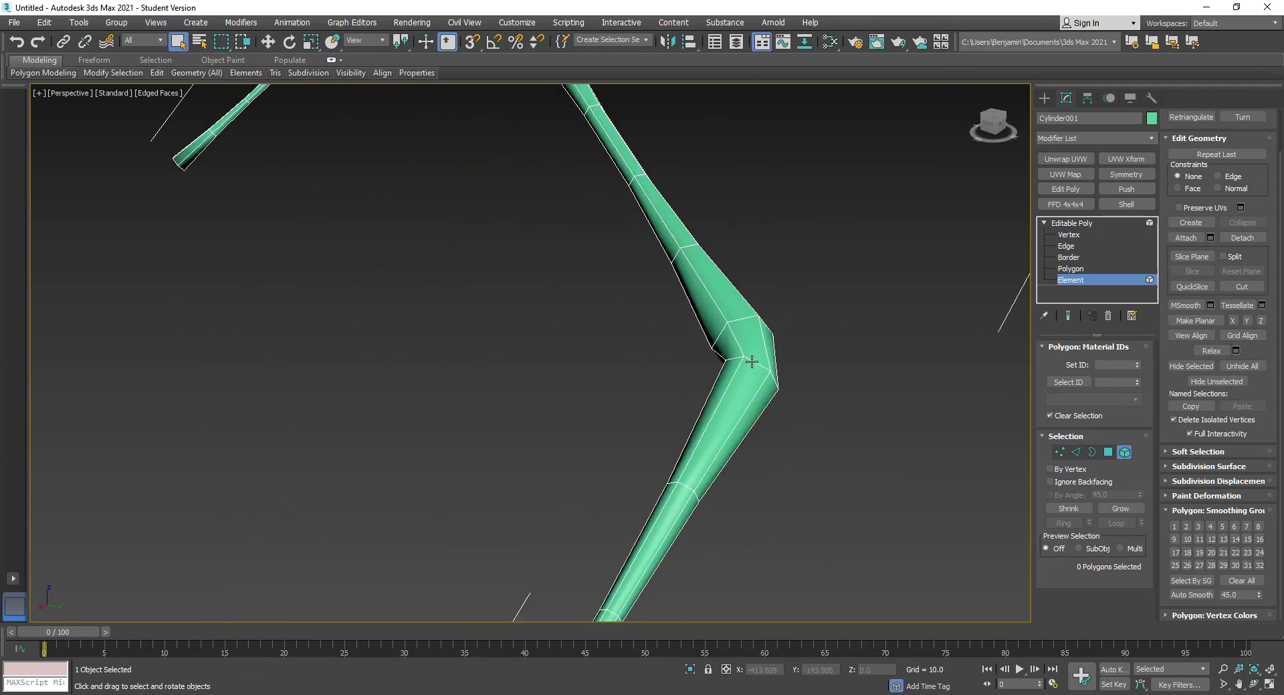
left_click(1108, 452)
scroll(725, 423, "down", 5)
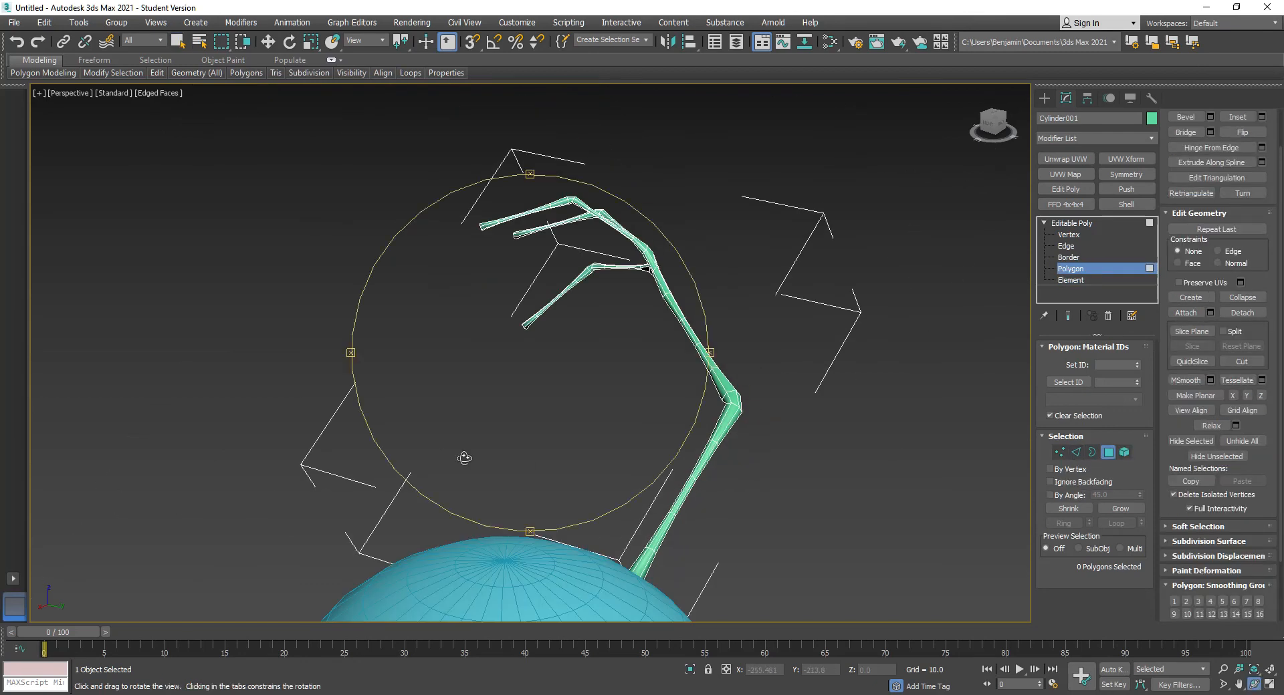